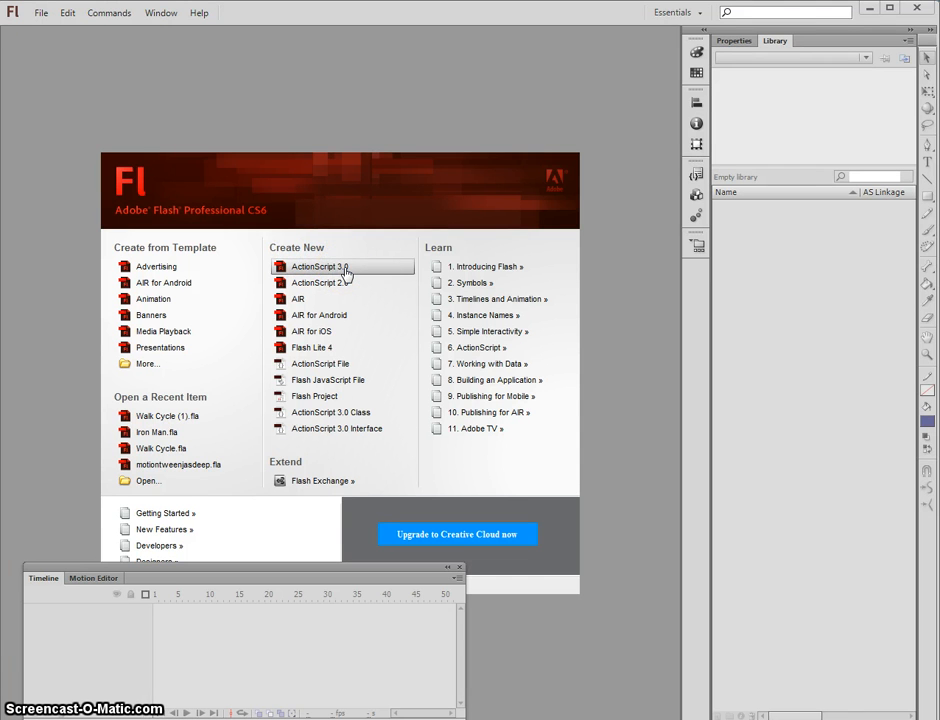
Step: Create a new ActionScript 3.0 document and reset the Essentials workspace to its default layout
{"action": "left_click", "coordinate": [343, 270]}
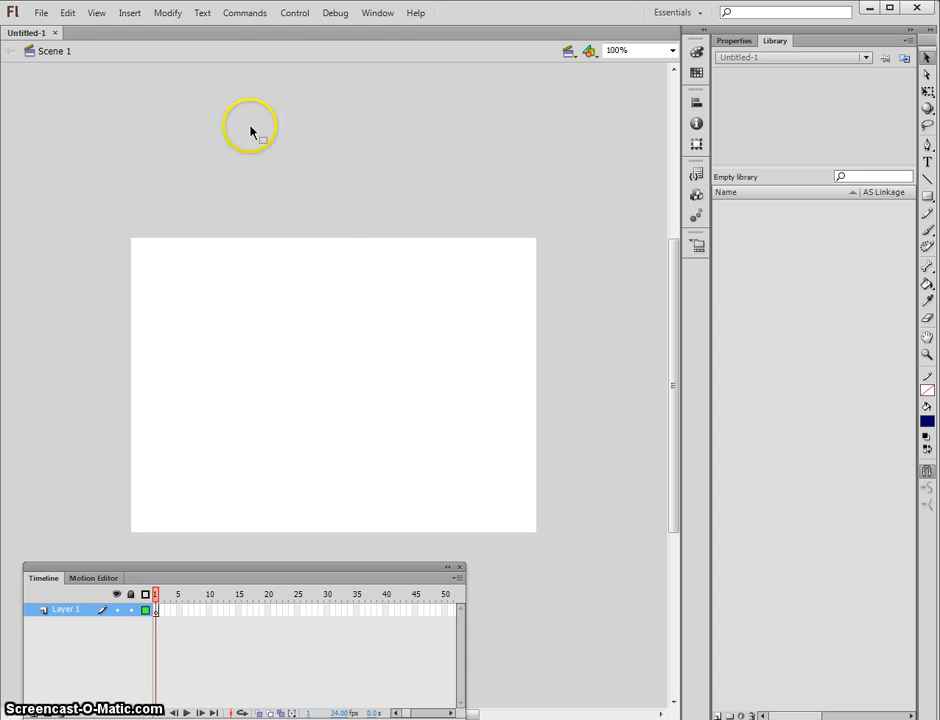
{"action": "left_click", "coordinate": [376, 12]}
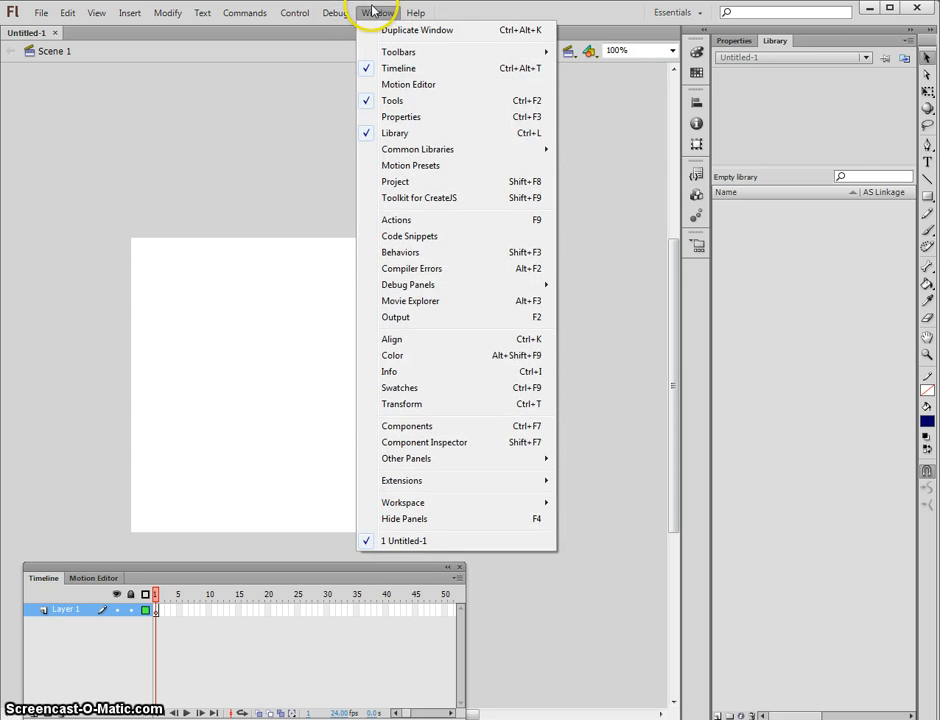
{"action": "left_click", "coordinate": [280, 97]}
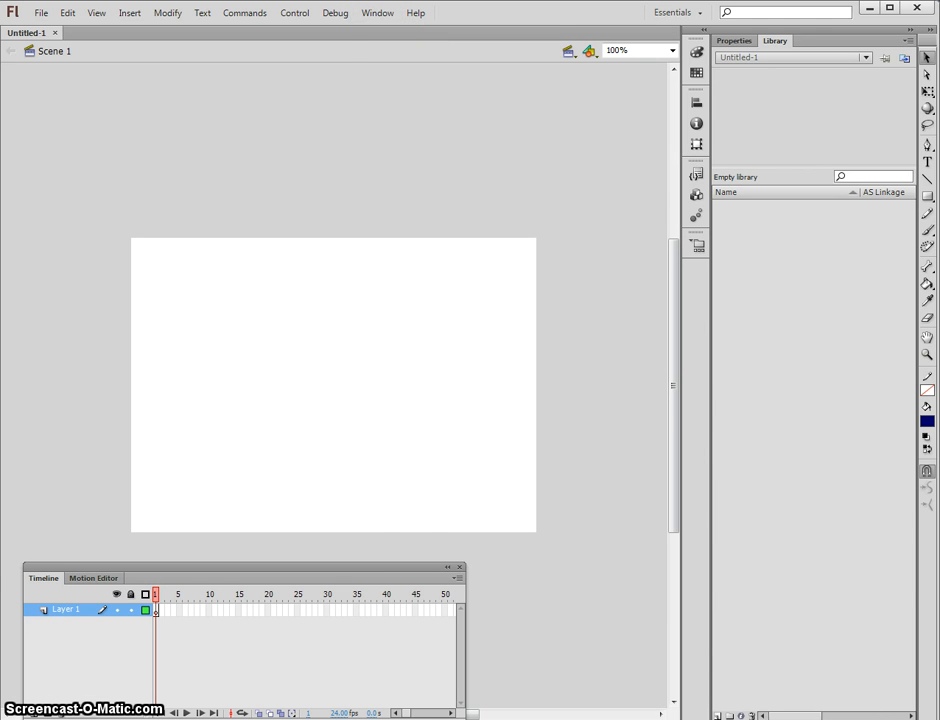
{"action": "left_click", "coordinate": [380, 13]}
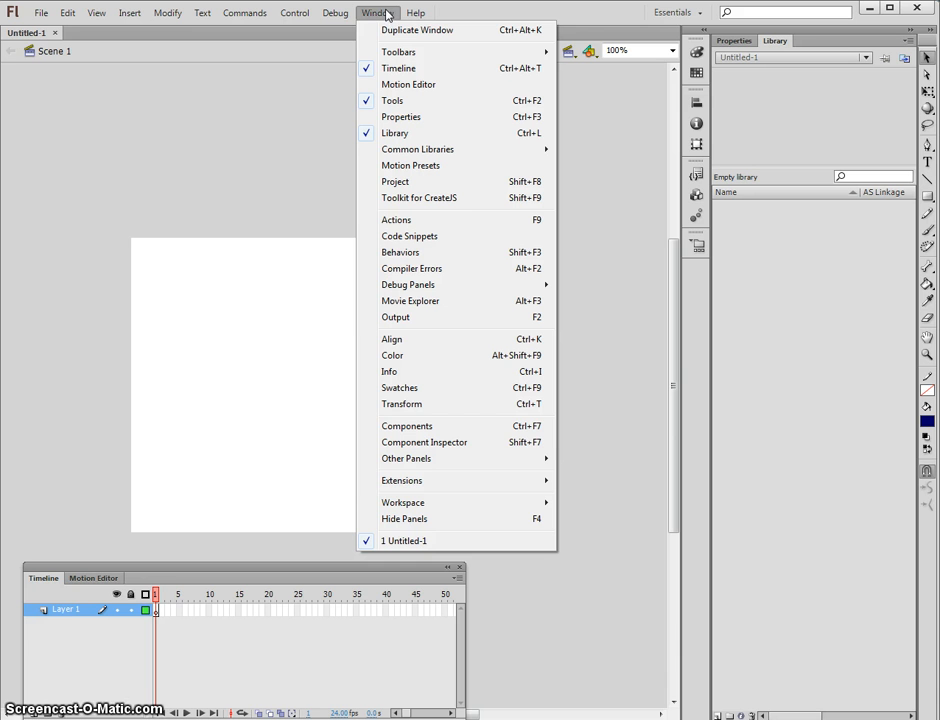
{"action": "mouse_move", "coordinate": [501, 505]}
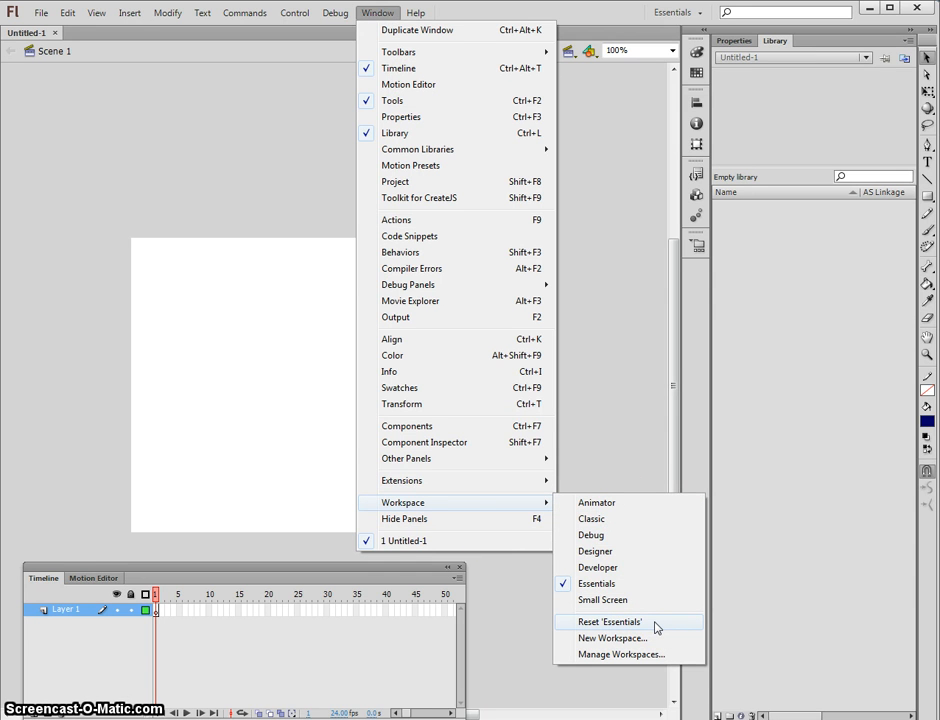
{"action": "left_click", "coordinate": [609, 622]}
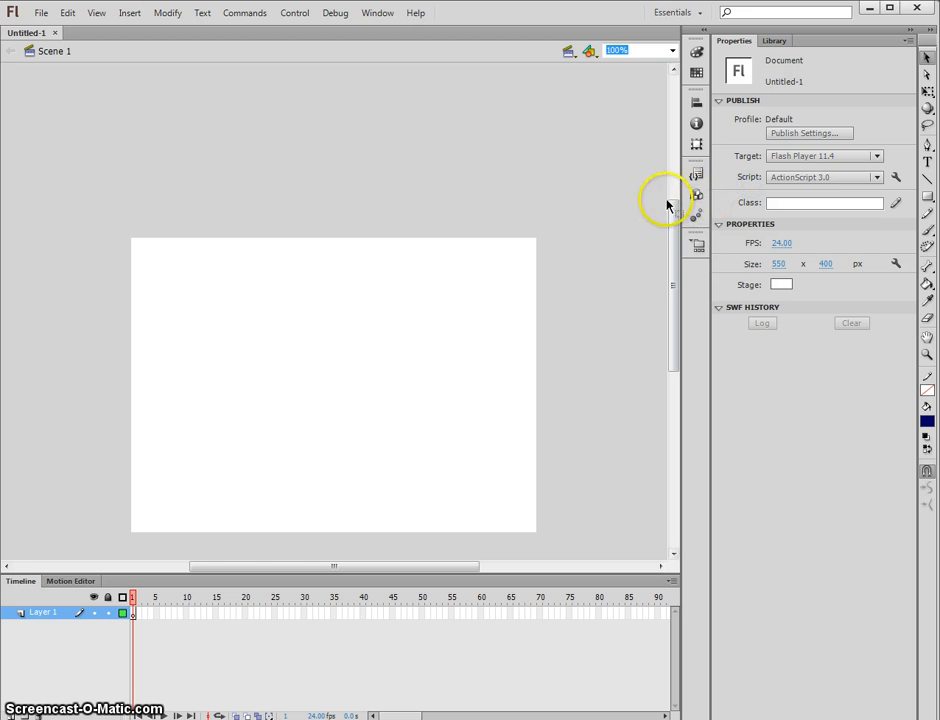
{"action": "scroll", "coordinate": [450, 359], "scroll_direction": "down", "scroll_amount": 2}
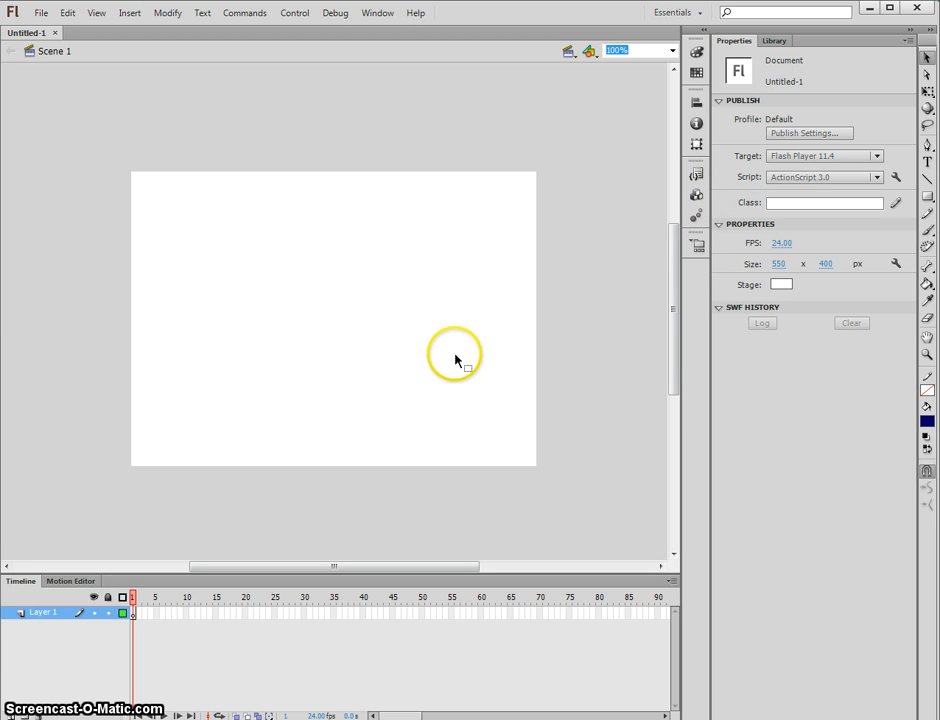
{"action": "left_click", "coordinate": [467, 424]}
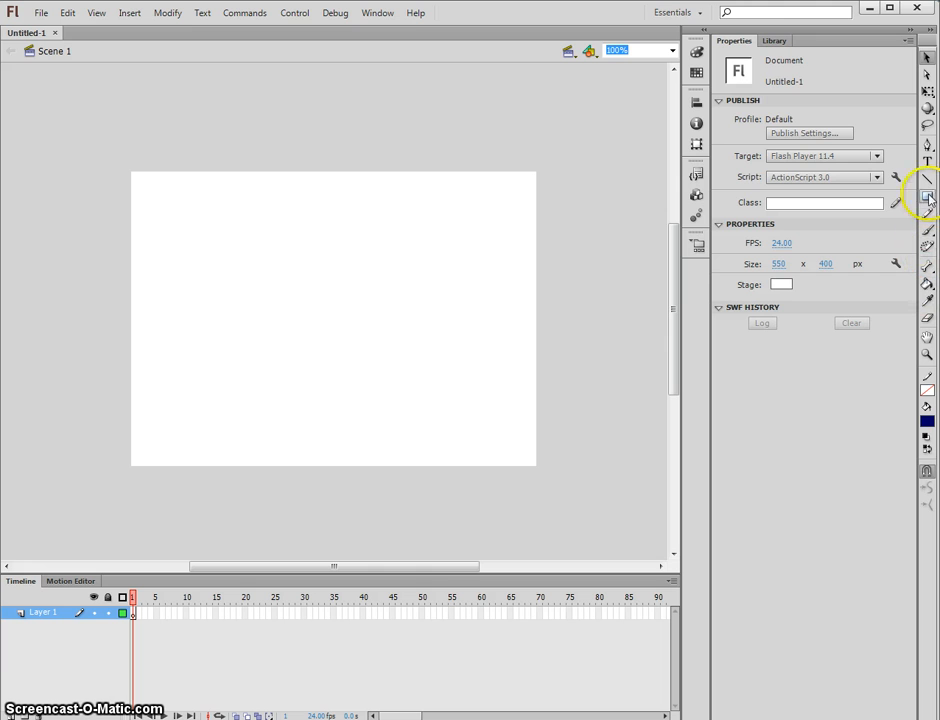
{"action": "left_click", "coordinate": [927, 166]}
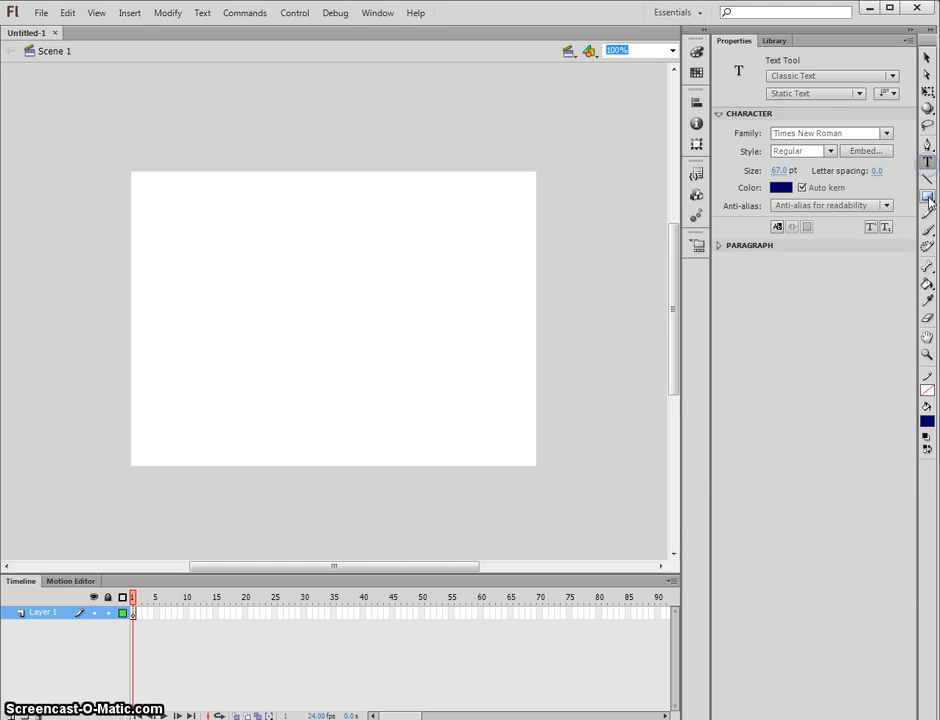
{"action": "left_click", "coordinate": [928, 197]}
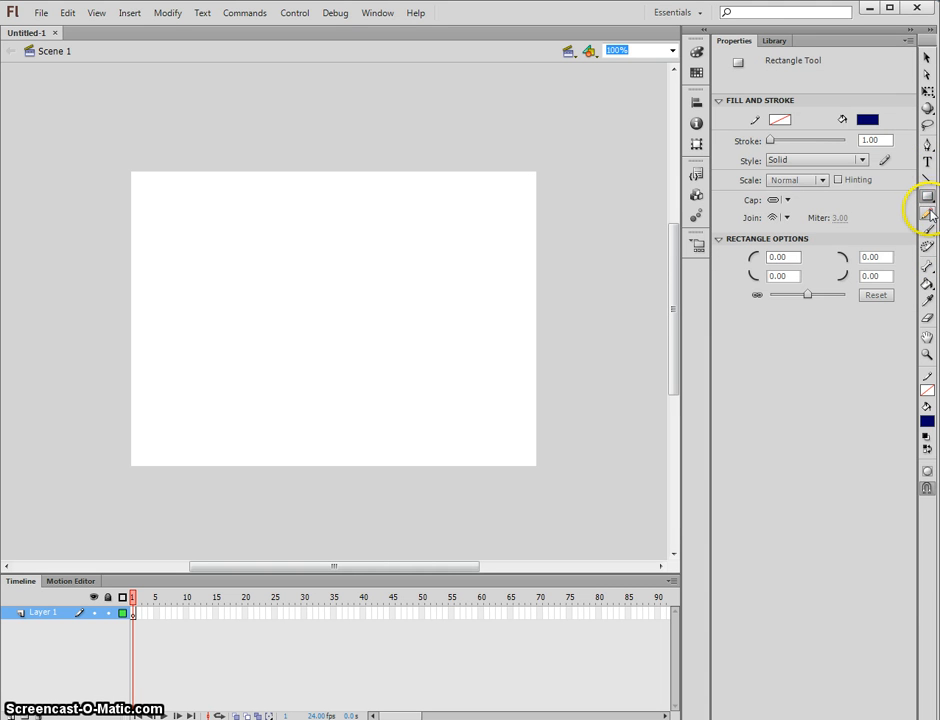
{"action": "left_click", "coordinate": [929, 213]}
{"action": "left_click", "coordinate": [928, 230]}
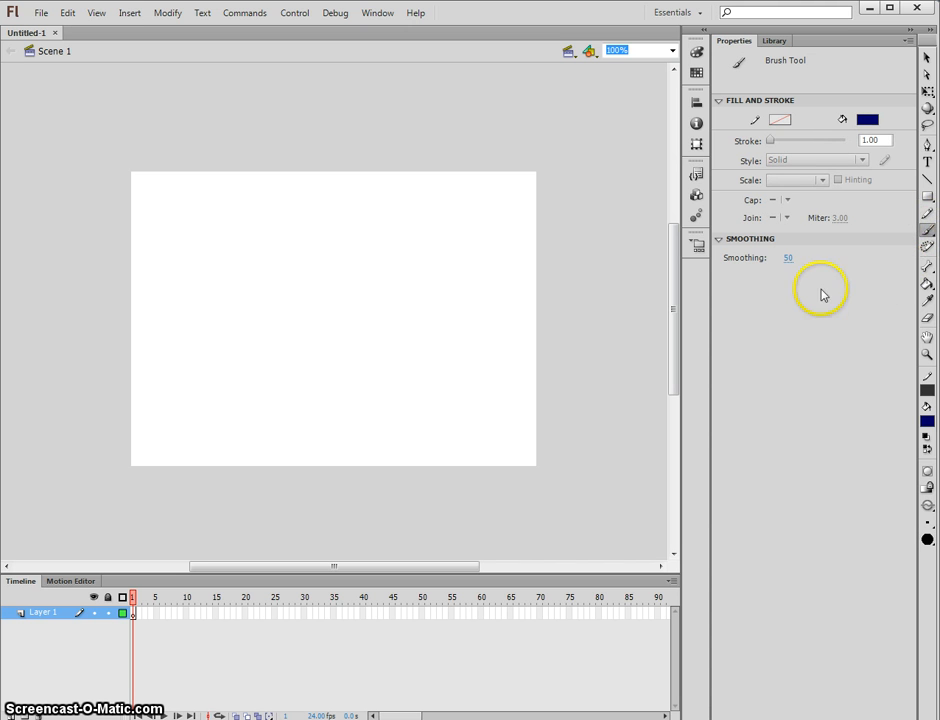
{"action": "left_click", "coordinate": [929, 213]}
{"action": "left_click", "coordinate": [928, 230]}
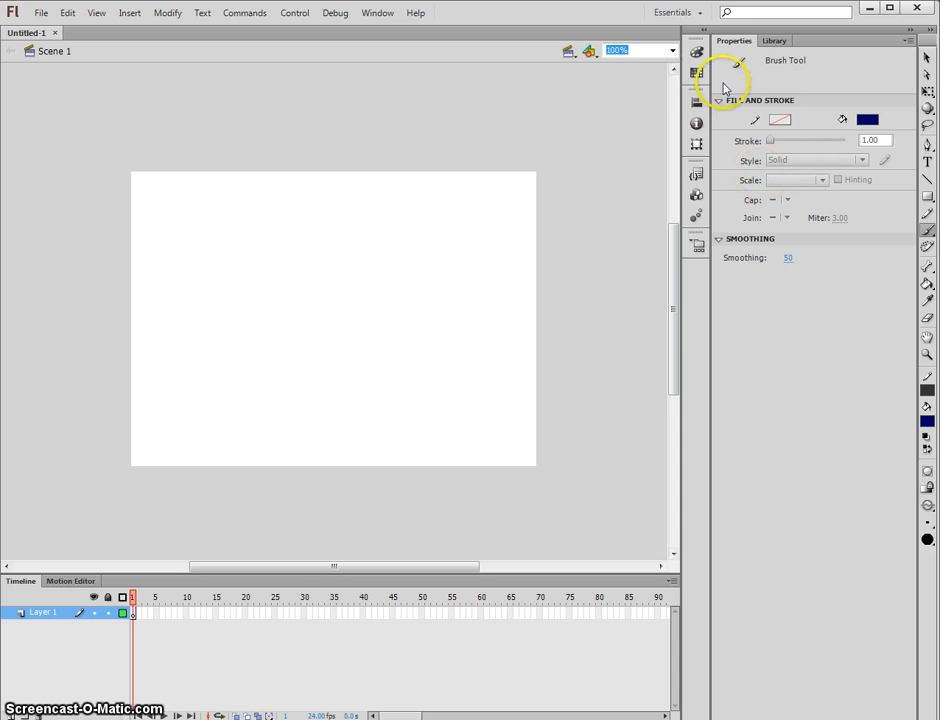
{"action": "left_click", "coordinate": [145, 612]}
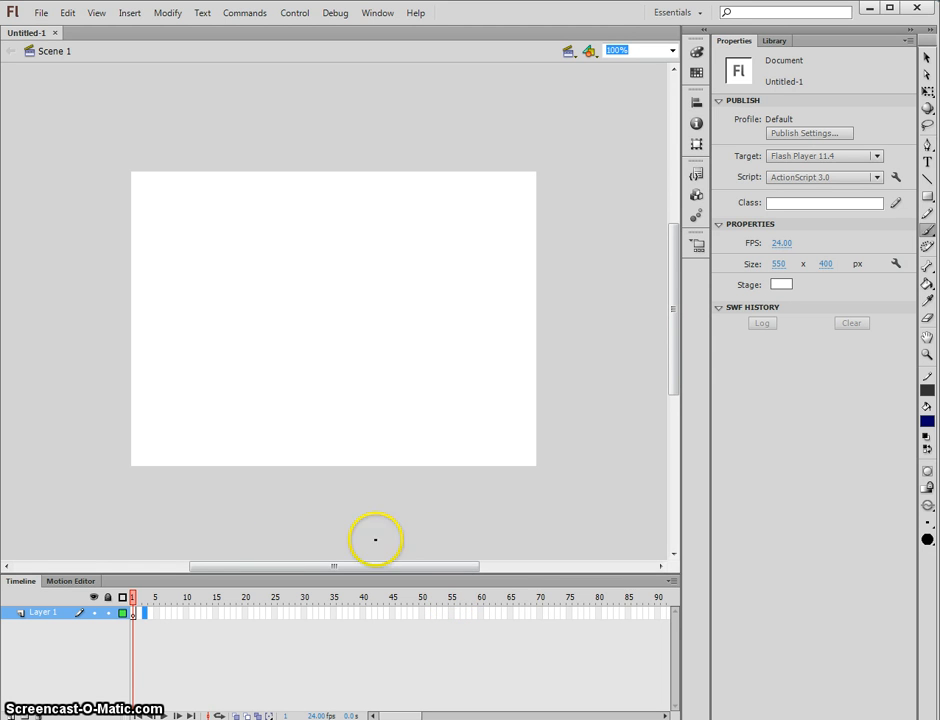
{"action": "left_click", "coordinate": [136, 613]}
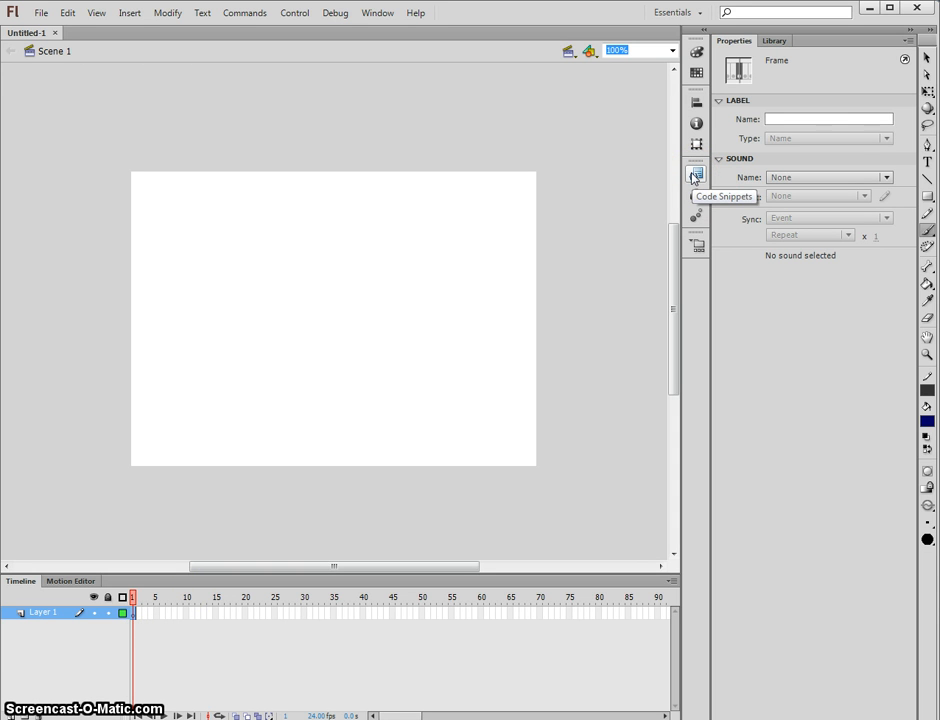
Step: Set up the Oval tool with a cyan #00FFFF fill and a dark grey #333333 stroke
{"action": "left_click", "coordinate": [928, 197]}
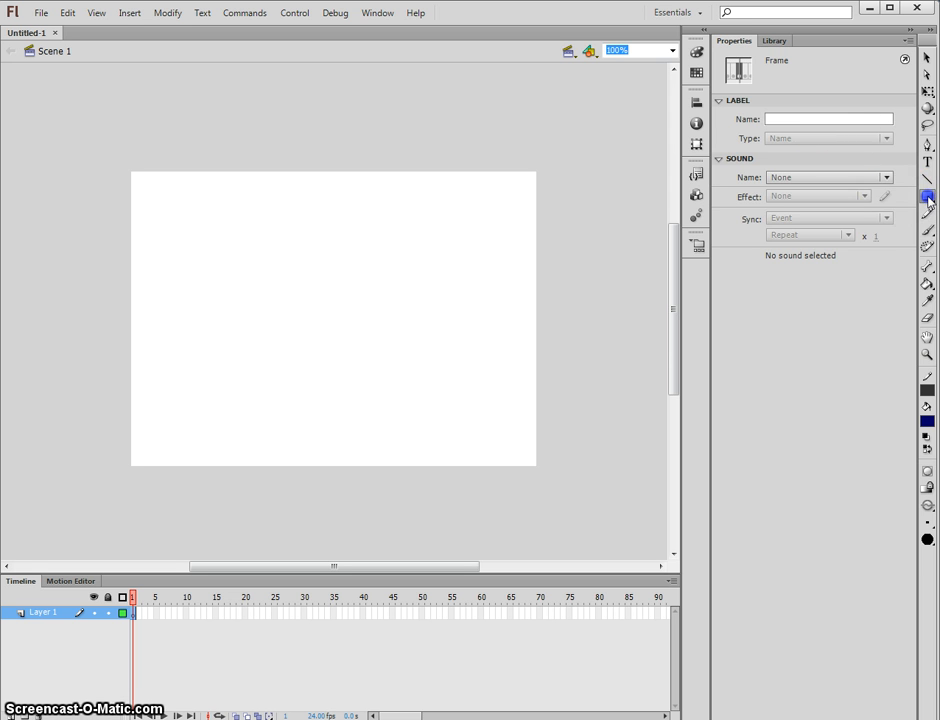
{"action": "left_click", "coordinate": [800, 214]}
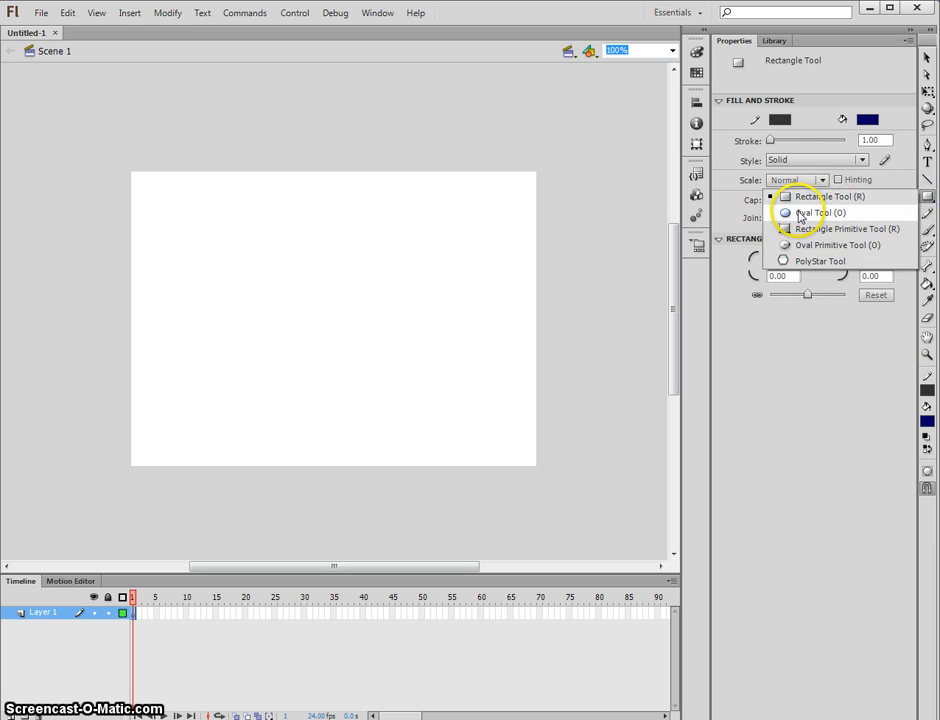
{"action": "left_click", "coordinate": [930, 201]}
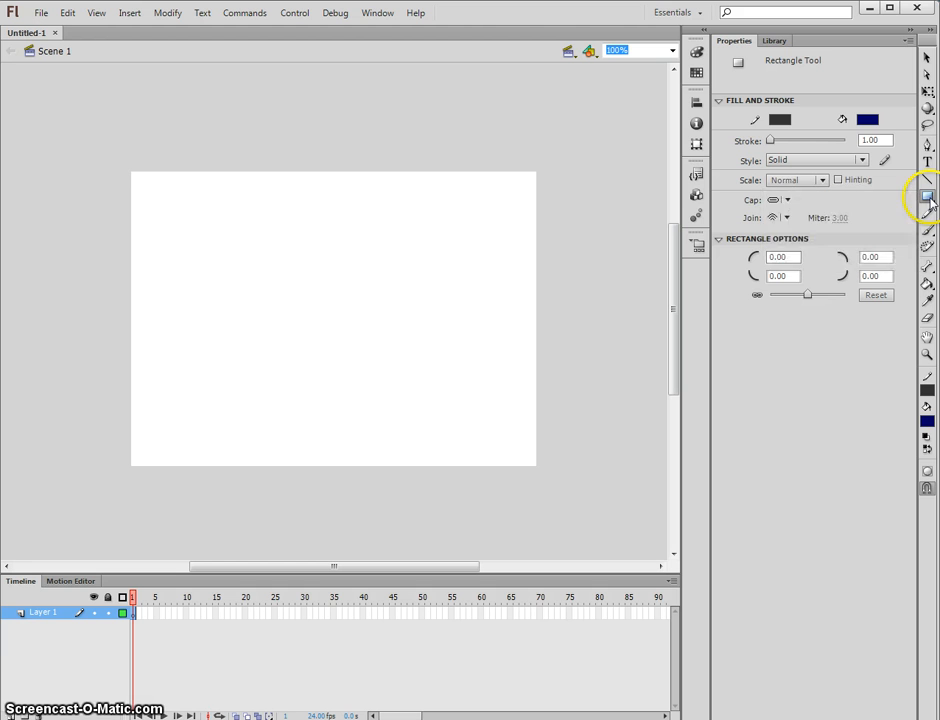
{"action": "left_click", "coordinate": [804, 214]}
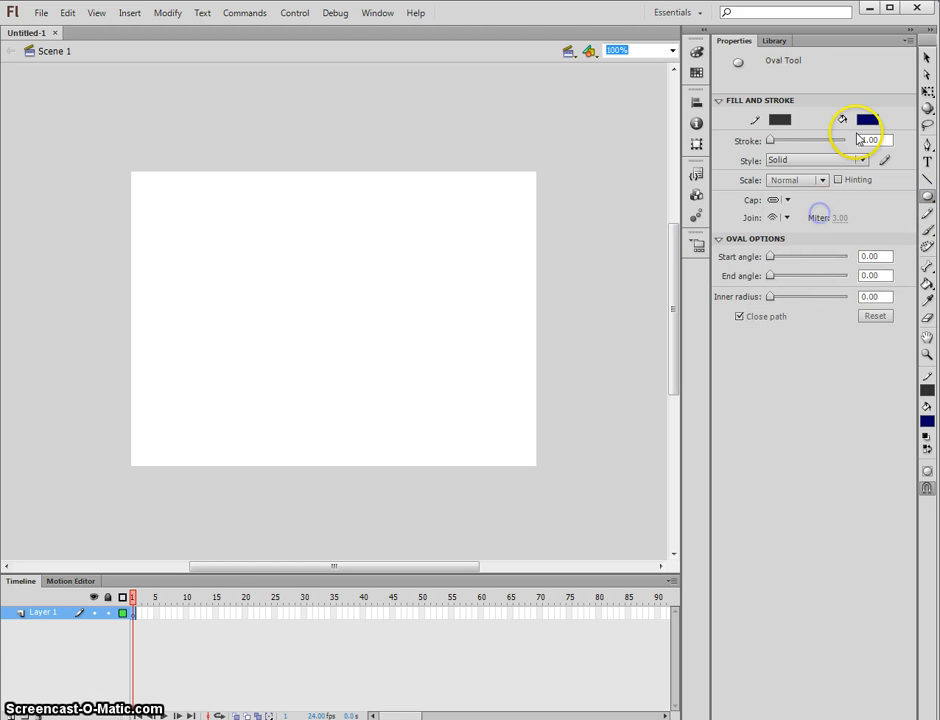
{"action": "left_click", "coordinate": [867, 120]}
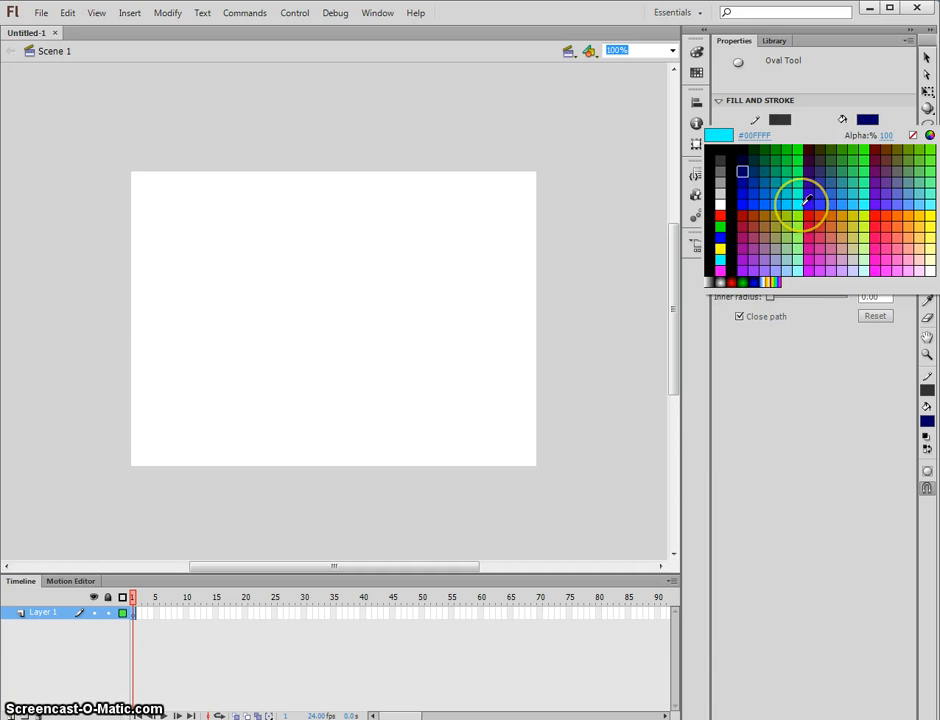
{"action": "left_click", "coordinate": [807, 200]}
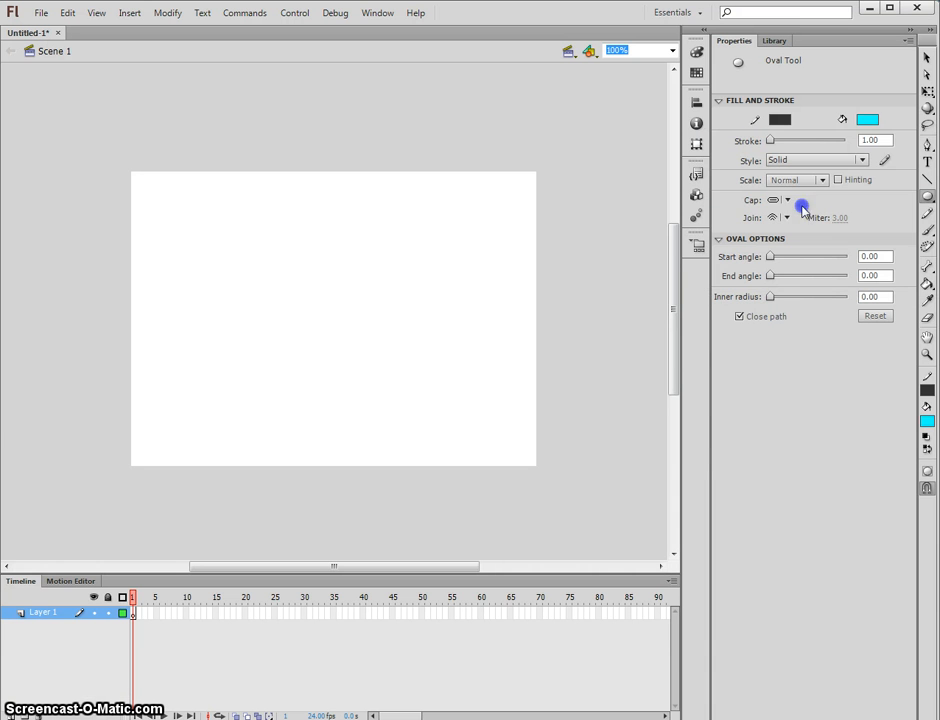
{"action": "left_click", "coordinate": [776, 118]}
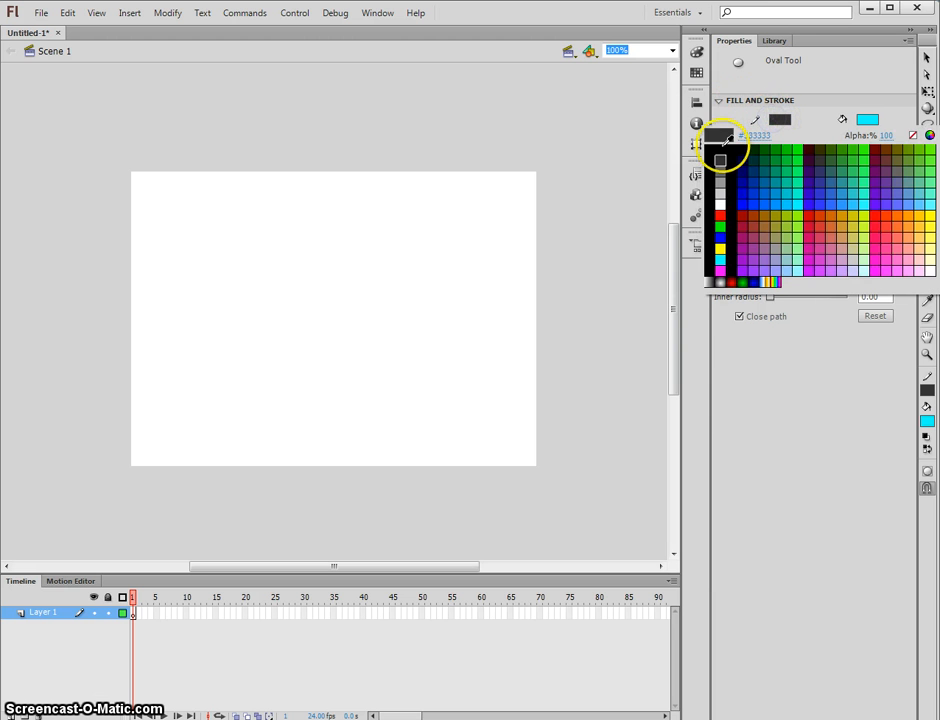
{"action": "left_click", "coordinate": [723, 158]}
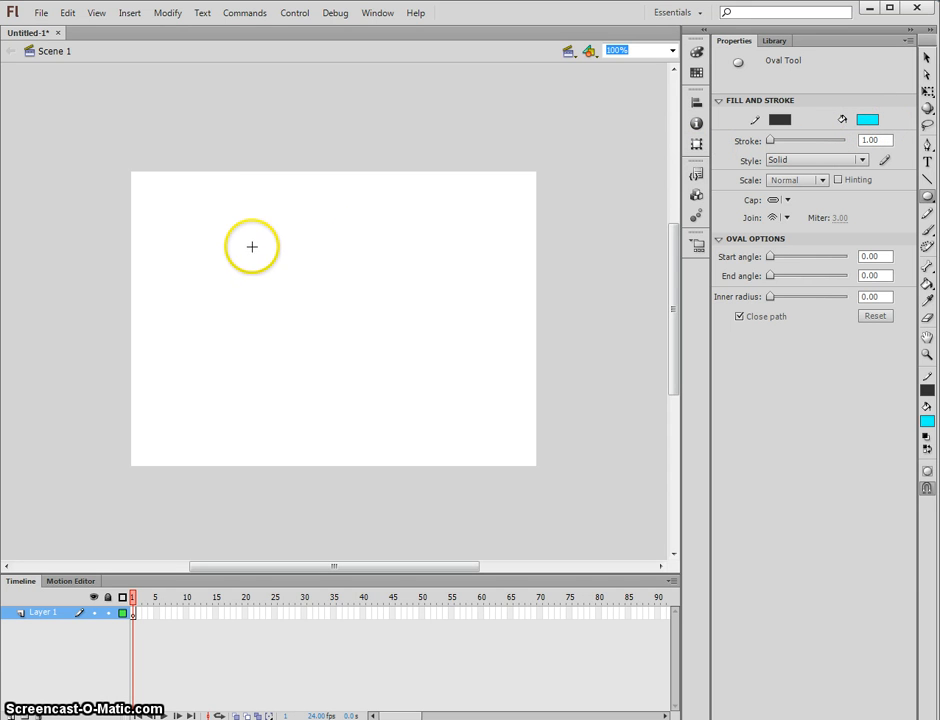
Step: Draw a circle about 184 px in diameter near the centre of the stage, replacing the smaller first attempt
{"action": "mouse_move", "coordinate": [245, 244]}
{"action": "left_mouse_down"}
{"action": "mouse_move", "coordinate": [357, 342]}
{"action": "mouse_move", "coordinate": [362, 360]}
{"action": "left_mouse_up"}
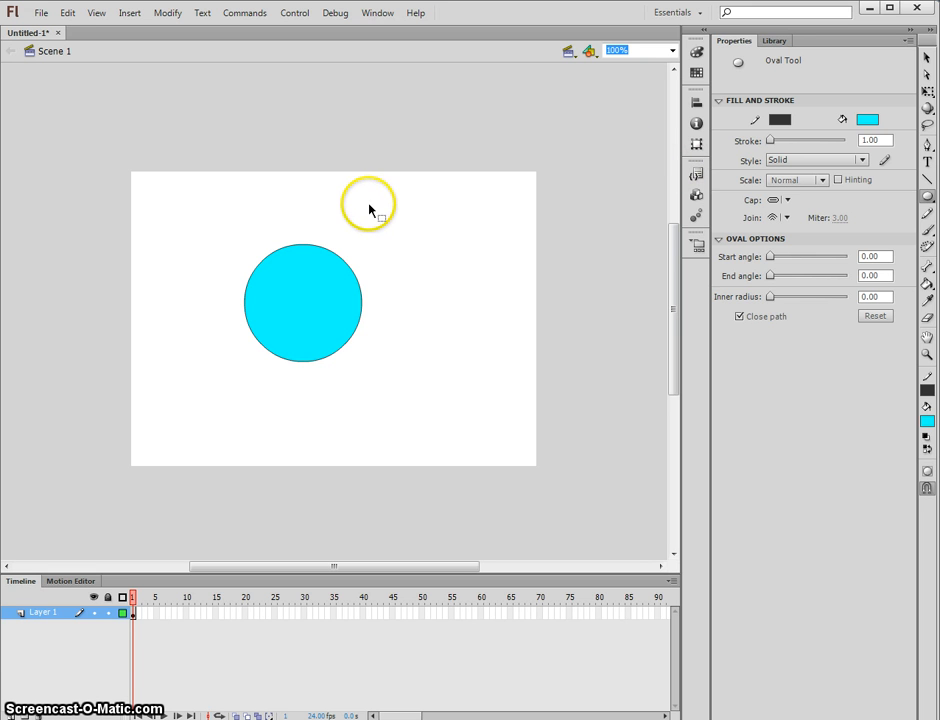
{"action": "key", "text": "ctrl+z"}
{"action": "left_click_drag", "start_coordinate": [252, 239], "coordinate": [365, 373]}
{"action": "left_click", "coordinate": [925, 60]}
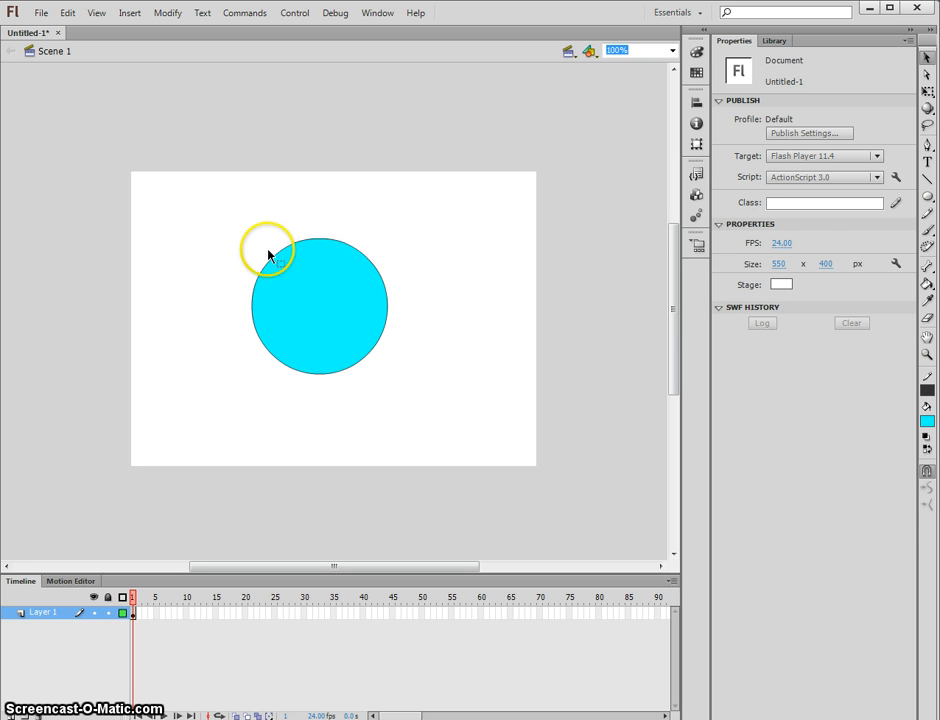
Step: Paint two black eyes and a thick black smile on the circle with the Brush tool
{"action": "left_click", "coordinate": [928, 228]}
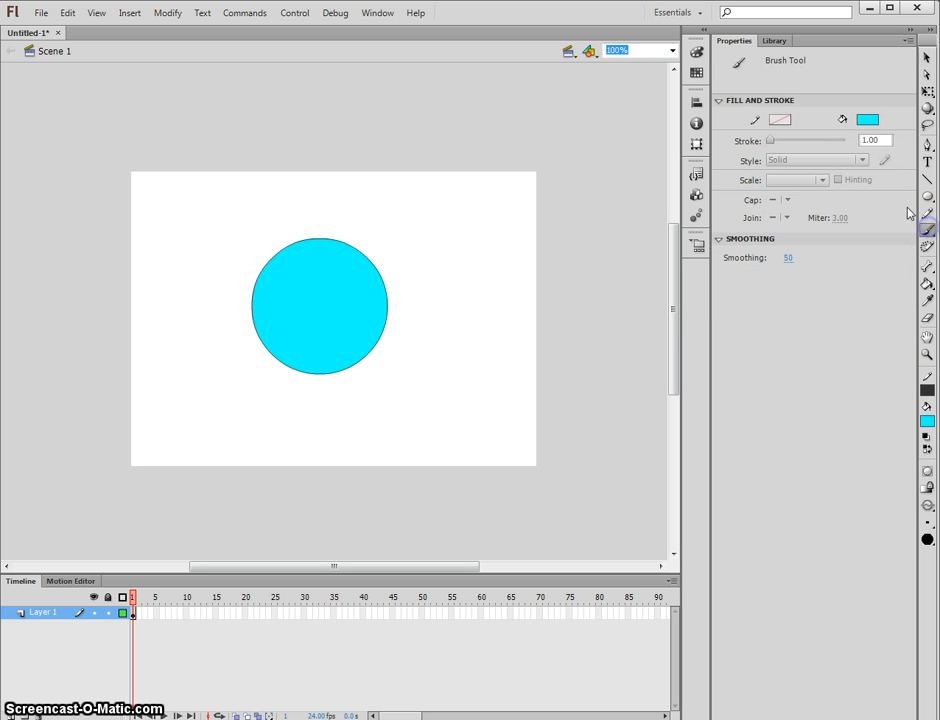
{"action": "left_click", "coordinate": [866, 119]}
{"action": "left_click", "coordinate": [716, 148]}
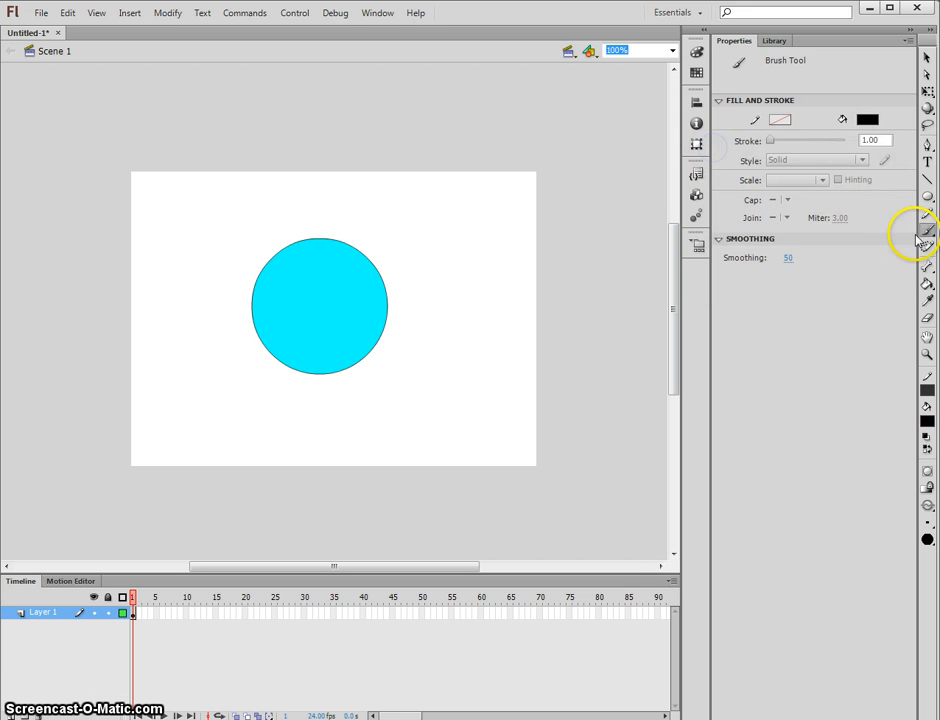
{"action": "left_click", "coordinate": [303, 279]}
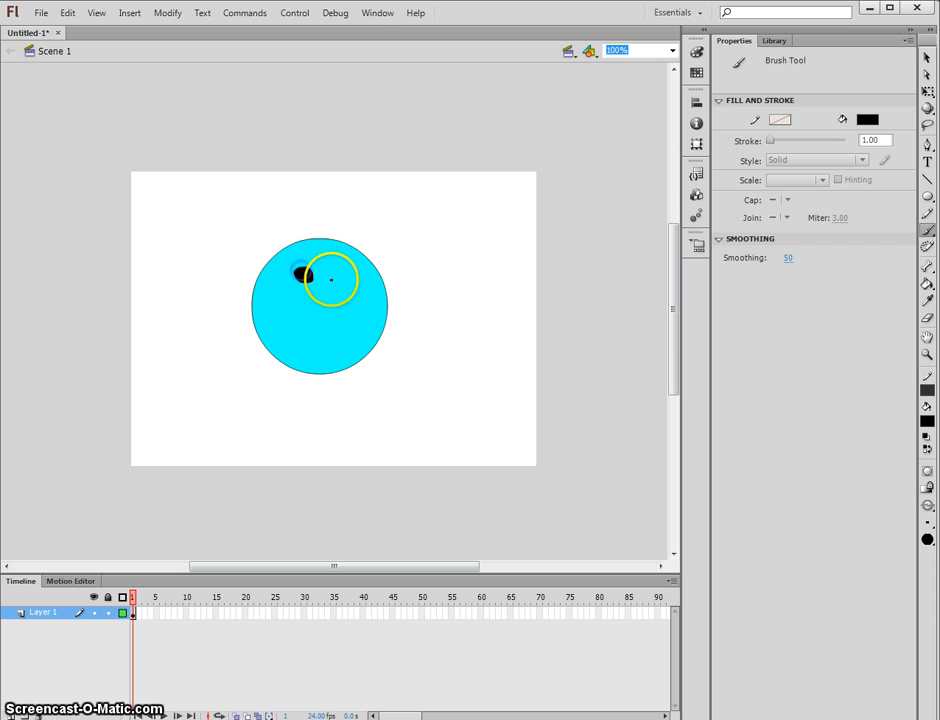
{"action": "left_click_drag", "start_coordinate": [330, 279], "coordinate": [335, 281]}
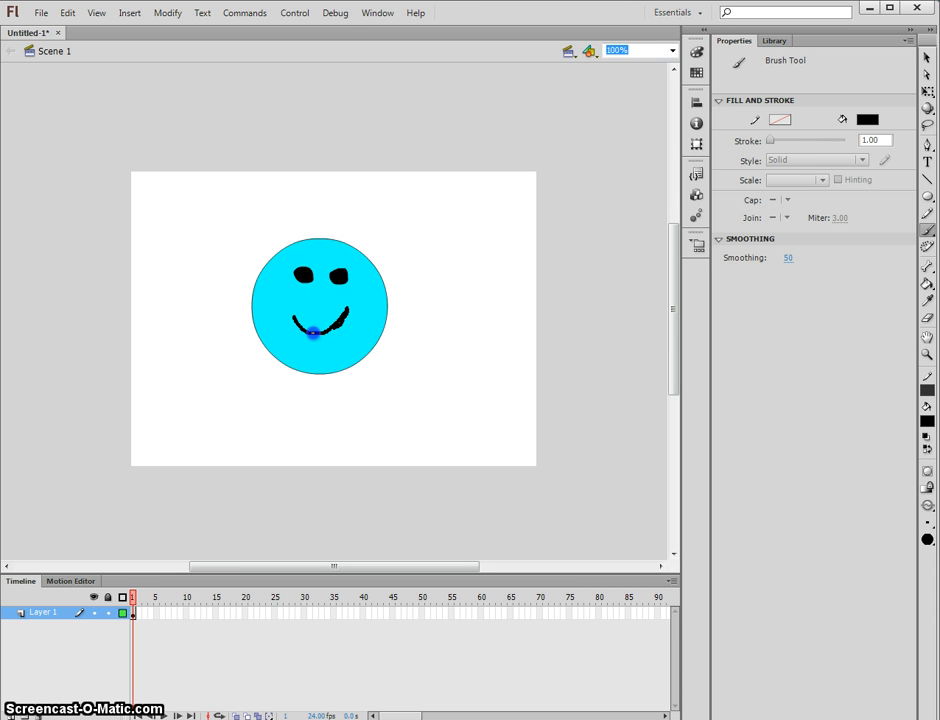
{"action": "left_click_drag", "start_coordinate": [290, 313], "coordinate": [312, 329]}
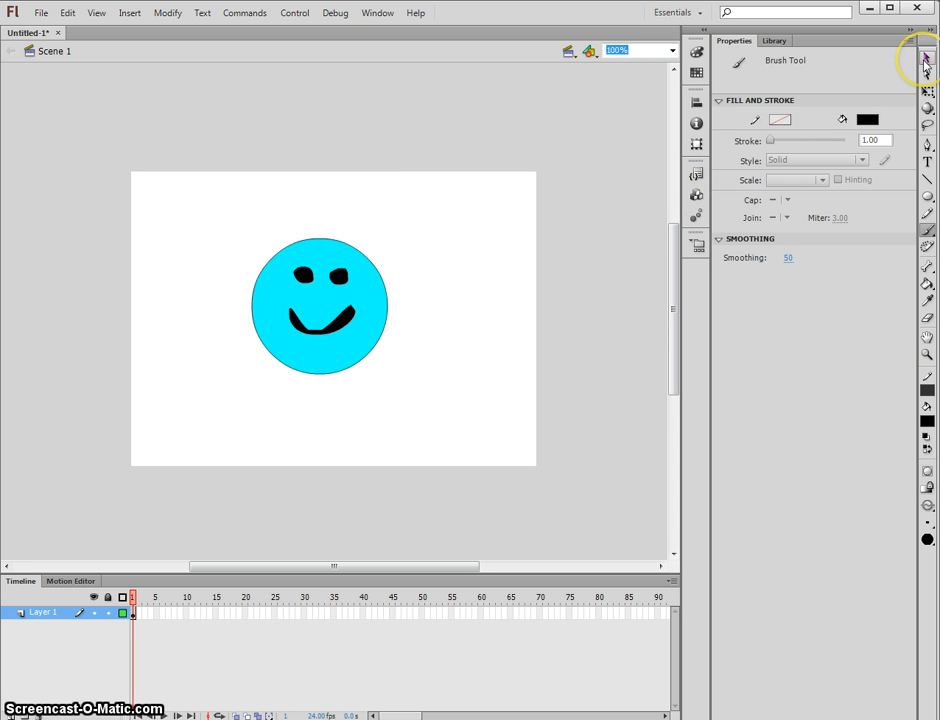
Step: Convert the whole drawn face, including outline, eyes and mouth, to a Graphic symbol named Smiley
{"action": "left_click", "coordinate": [926, 59]}
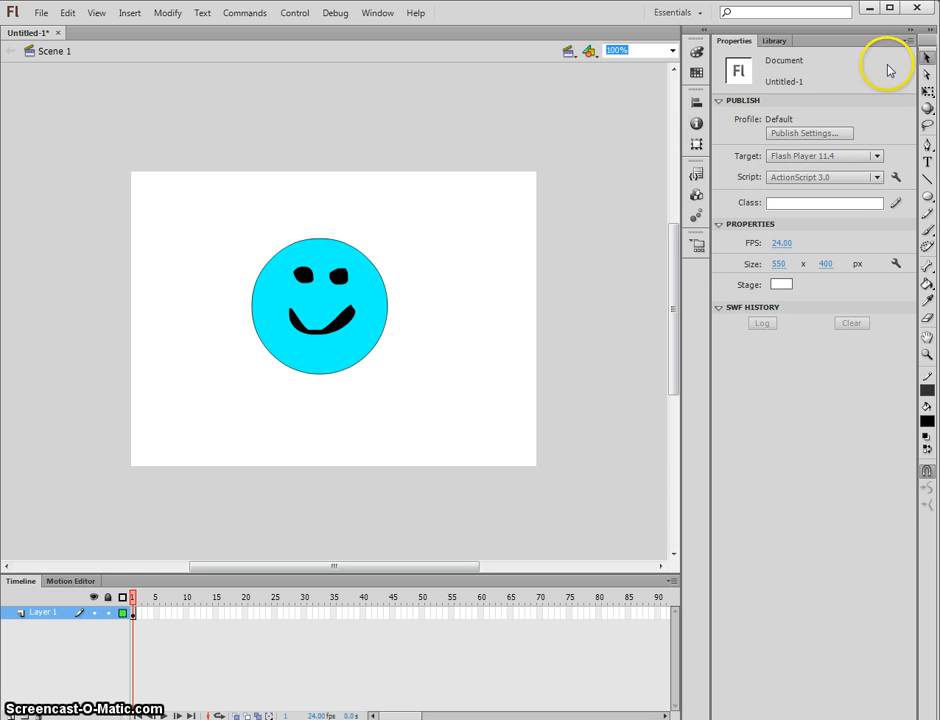
{"action": "left_click", "coordinate": [539, 171]}
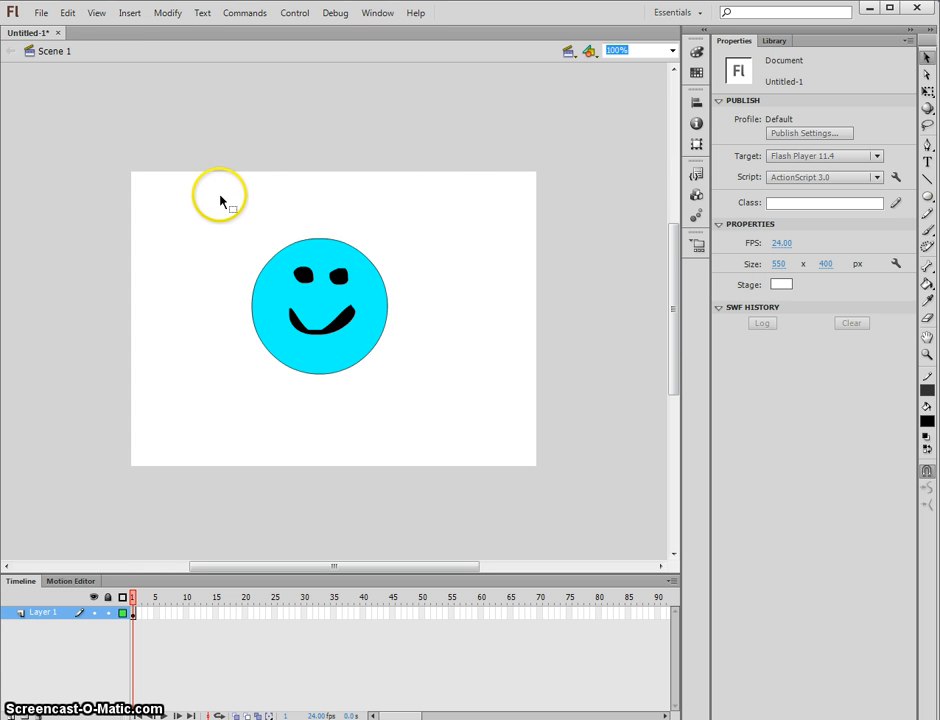
{"action": "left_click_drag", "start_coordinate": [221, 195], "coordinate": [443, 429]}
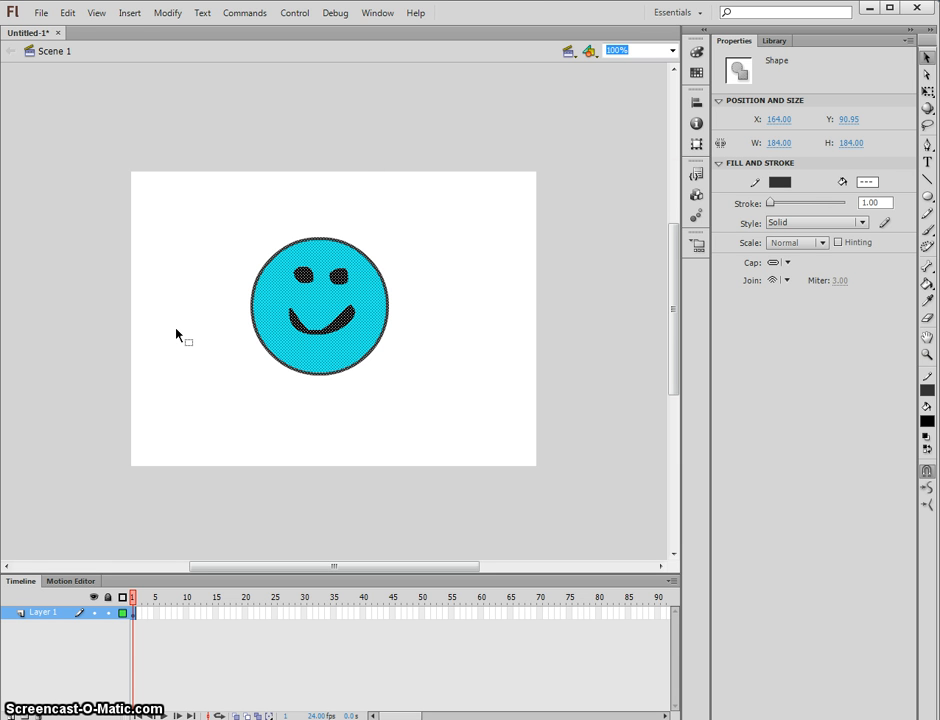
{"action": "key", "text": "F8"}
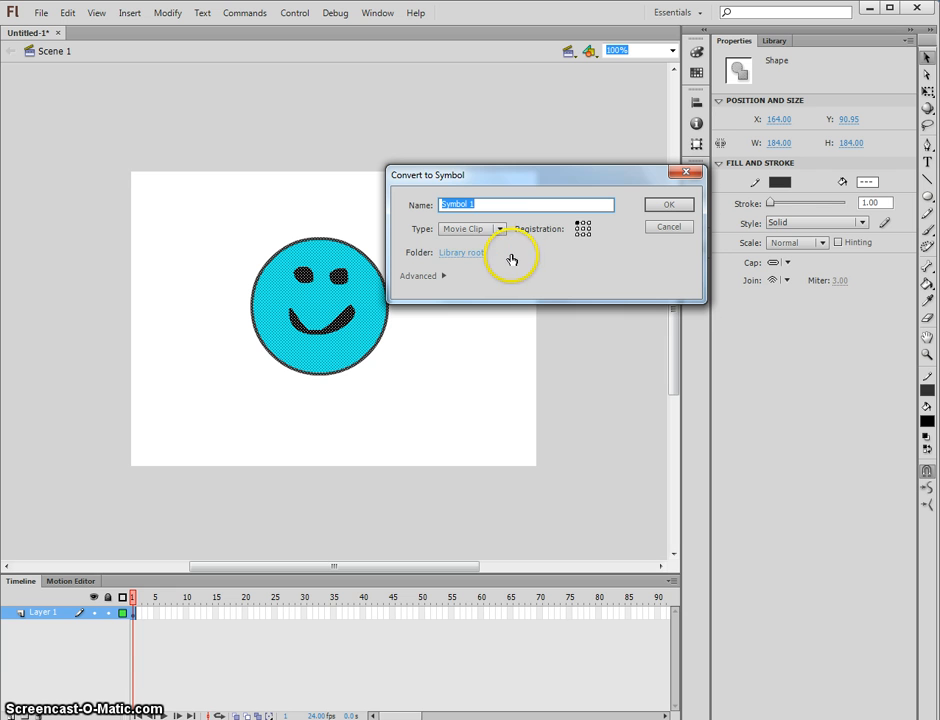
{"action": "left_click_drag", "start_coordinate": [500, 167], "coordinate": [507, 102]}
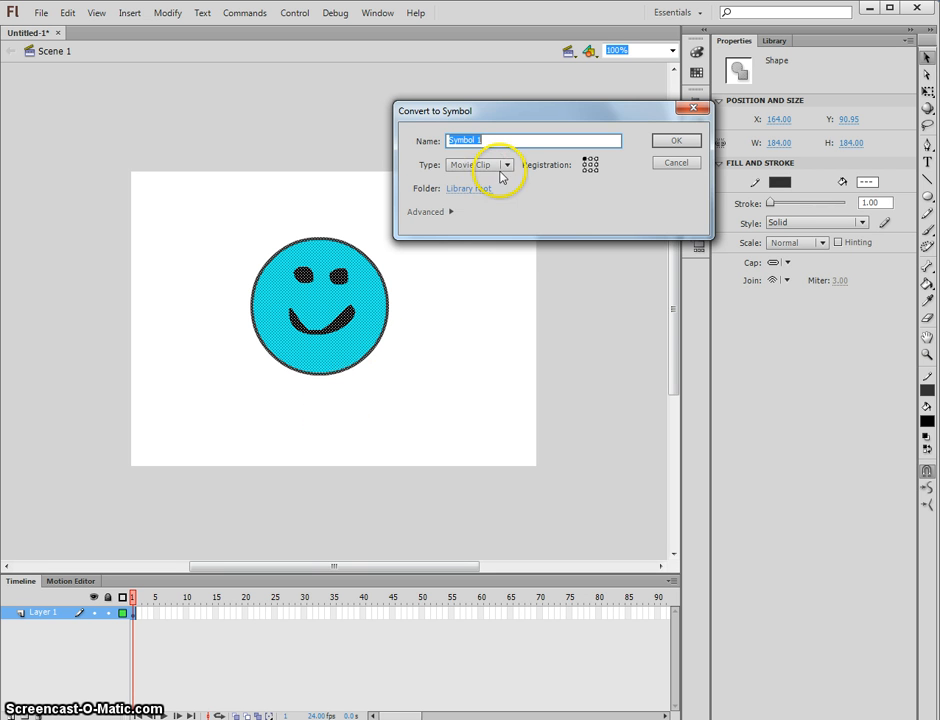
{"action": "left_click", "coordinate": [507, 166]}
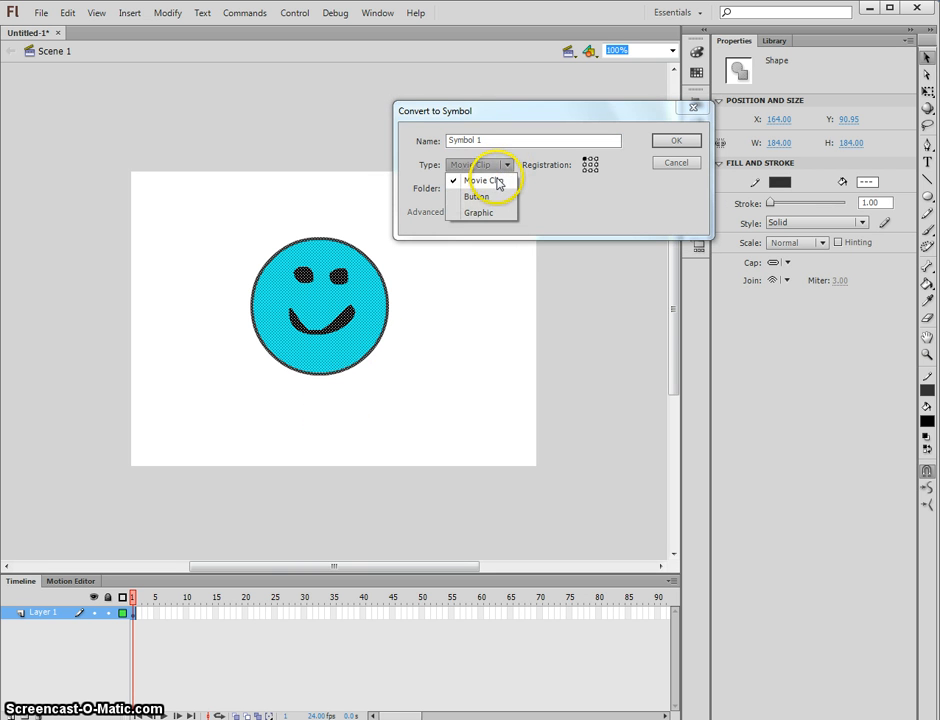
{"action": "left_click", "coordinate": [478, 212]}
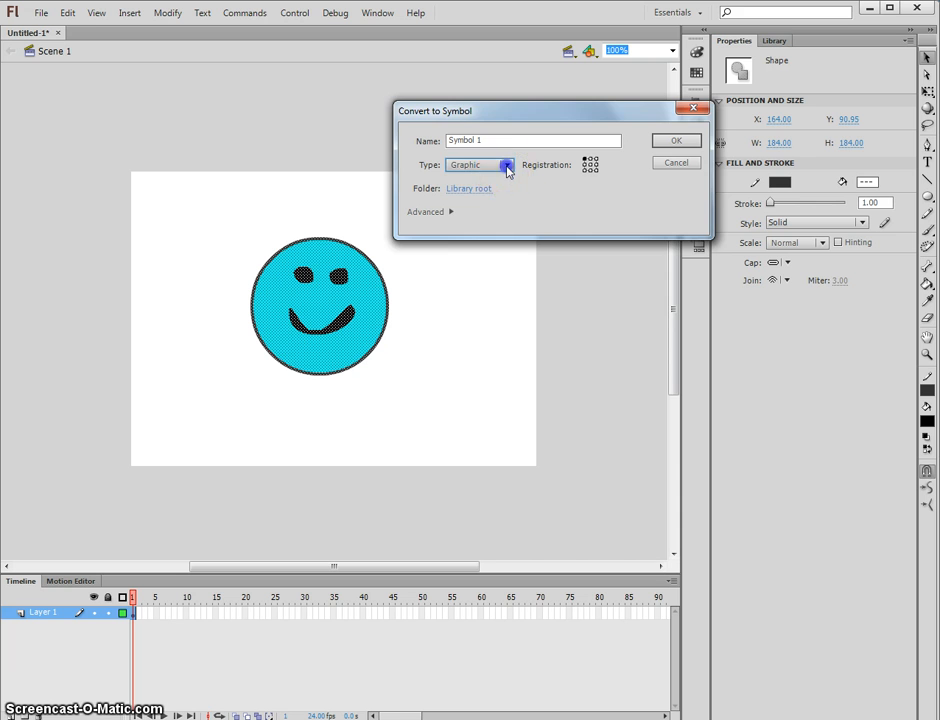
{"action": "left_click", "coordinate": [505, 165]}
{"action": "left_click", "coordinate": [480, 213]}
{"action": "left_click_drag", "start_coordinate": [481, 142], "coordinate": [405, 146]}
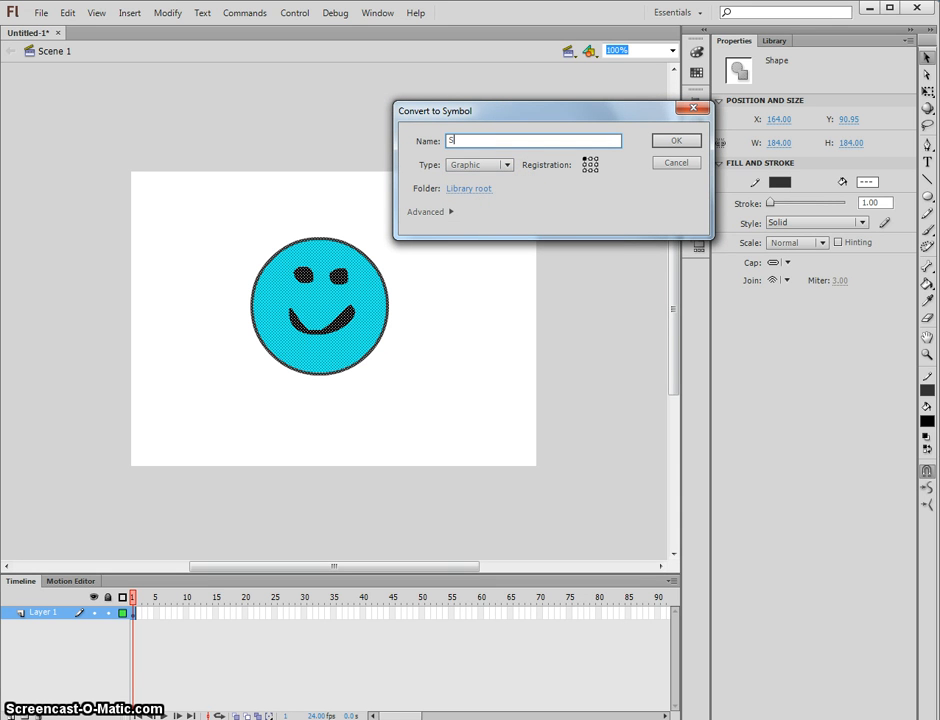
{"action": "type", "text": "Smil"}
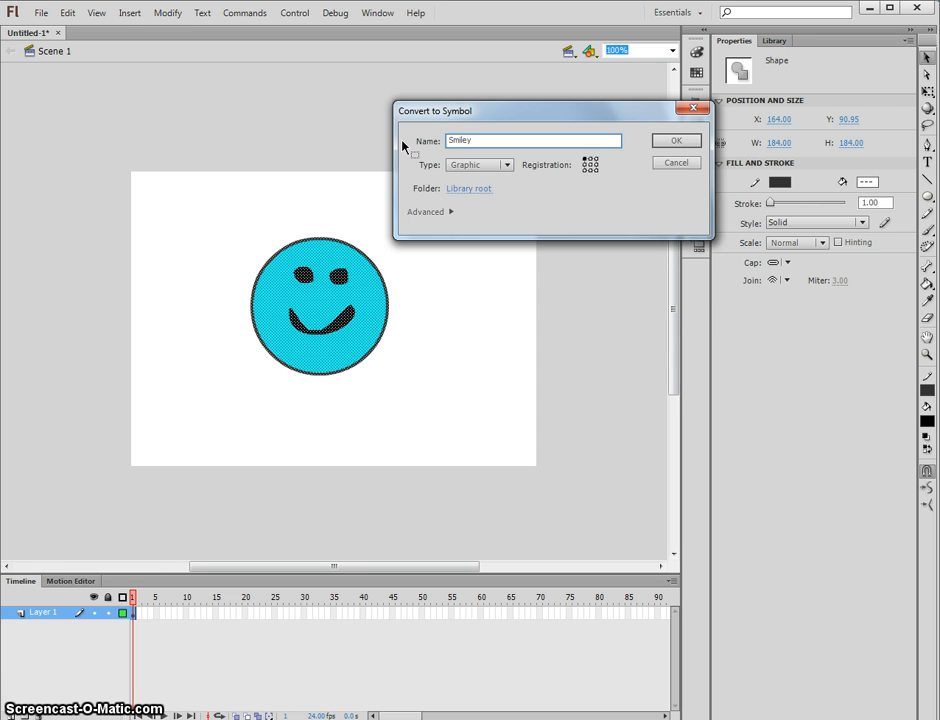
{"action": "type", "text": "ey"}
{"action": "key", "text": "Return"}
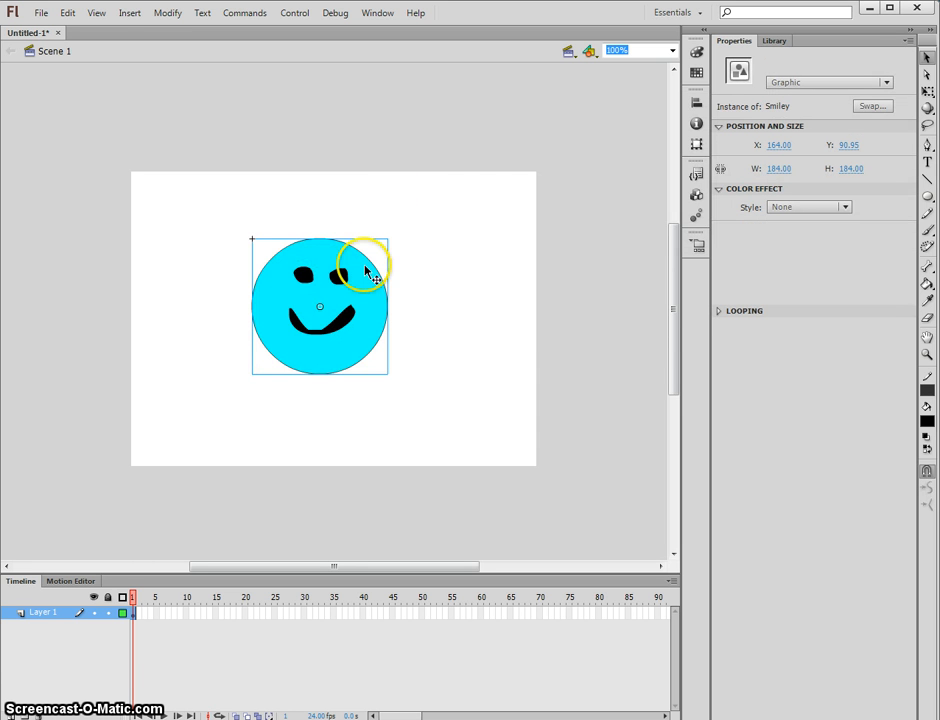
Step: Move the Smiley instance towards the stage's left side, show the library, and delete the instance from the stage
{"action": "left_click_drag", "start_coordinate": [367, 304], "coordinate": [289, 304]}
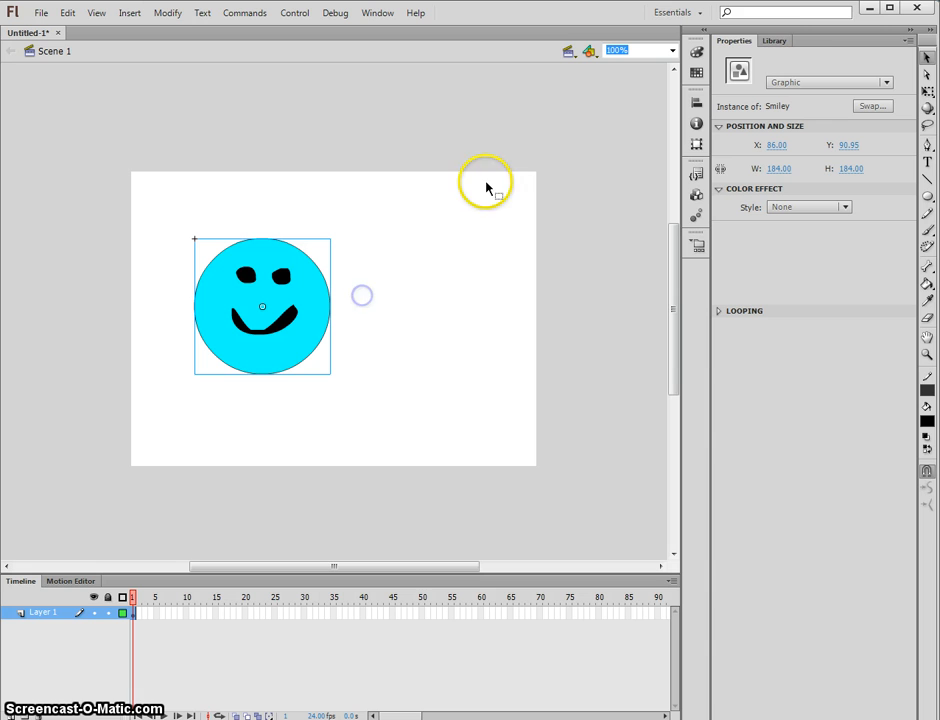
{"action": "mouse_move", "coordinate": [777, 45]}
{"action": "left_mouse_down"}
{"action": "mouse_move", "coordinate": [762, 40]}
{"action": "mouse_move", "coordinate": [775, 44]}
{"action": "left_mouse_up"}
{"action": "left_click", "coordinate": [742, 44]}
{"action": "left_click", "coordinate": [772, 42]}
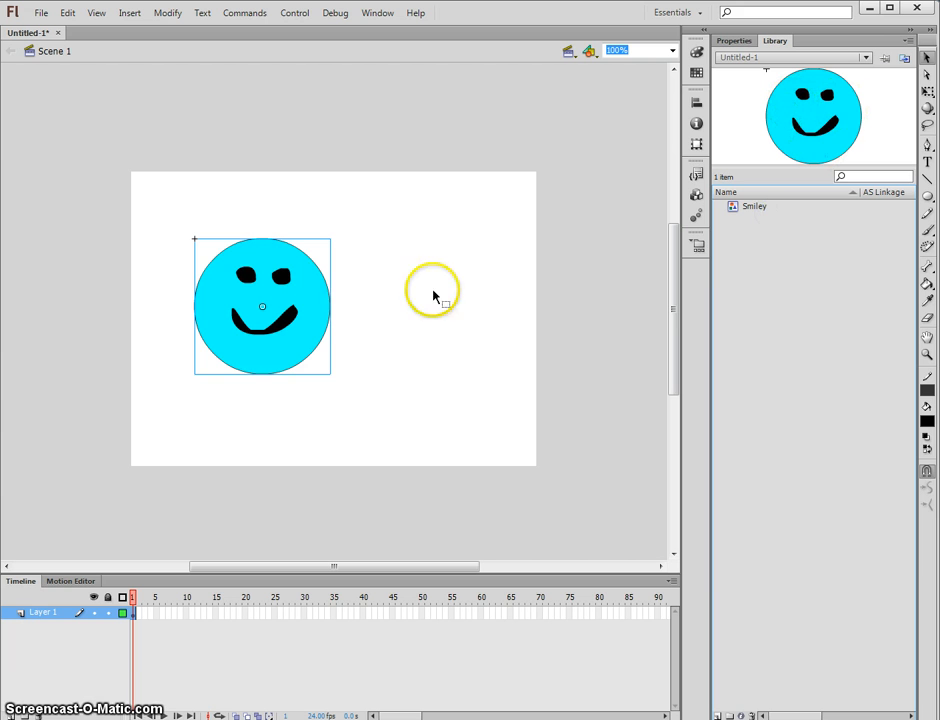
{"action": "left_click", "coordinate": [286, 283]}
{"action": "key", "text": "Delete"}
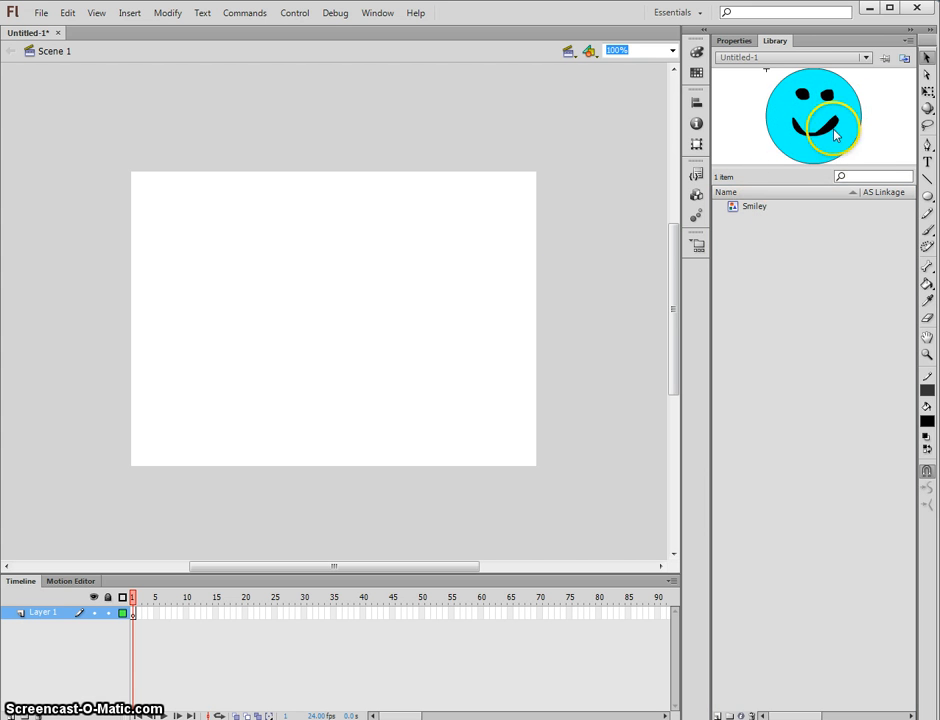
Step: Place four instances of the Smiley symbol from the library at different spots on the stage
{"action": "left_click_drag", "start_coordinate": [835, 134], "coordinate": [304, 264]}
{"action": "left_click_drag", "start_coordinate": [802, 165], "coordinate": [492, 295]}
{"action": "left_click_drag", "start_coordinate": [898, 94], "coordinate": [359, 377]}
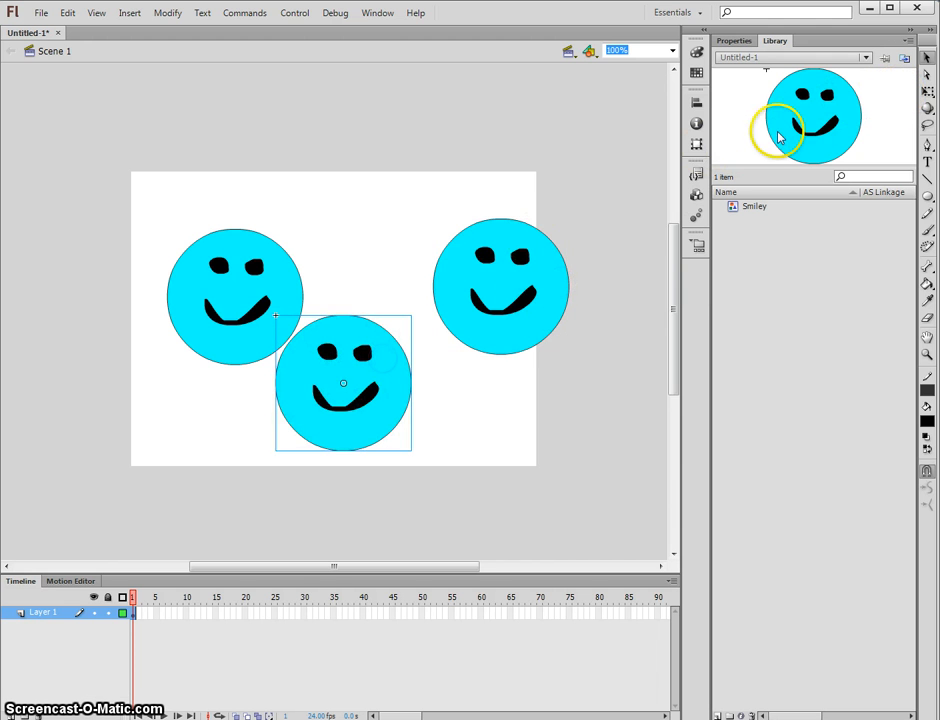
{"action": "left_click_drag", "start_coordinate": [402, 222], "coordinate": [400, 220]}
Step: Delete three of the Smiley instances, keeping only the one on the left side of the stage
{"action": "left_click", "coordinate": [524, 266]}
{"action": "key", "text": "Delete"}
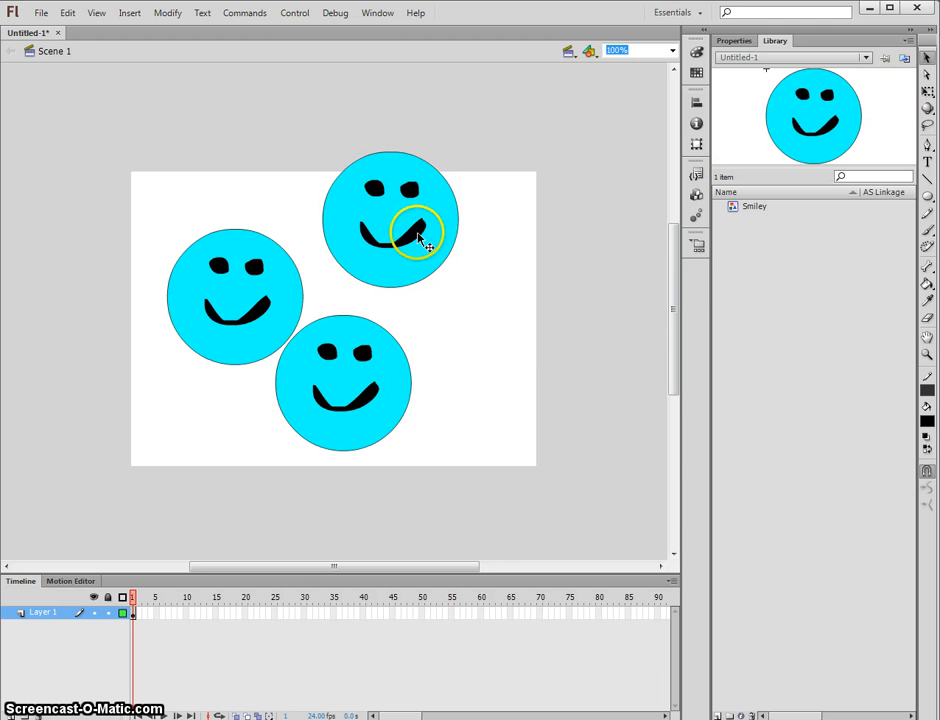
{"action": "left_click", "coordinate": [414, 229]}
{"action": "key", "text": "Delete"}
{"action": "left_click", "coordinate": [375, 380]}
{"action": "key", "text": "Delete"}
Step: Move the remaining Smiley instance off the stage, just beyond its left edge at about mid-height
{"action": "left_click_drag", "start_coordinate": [242, 278], "coordinate": [290, 293]}
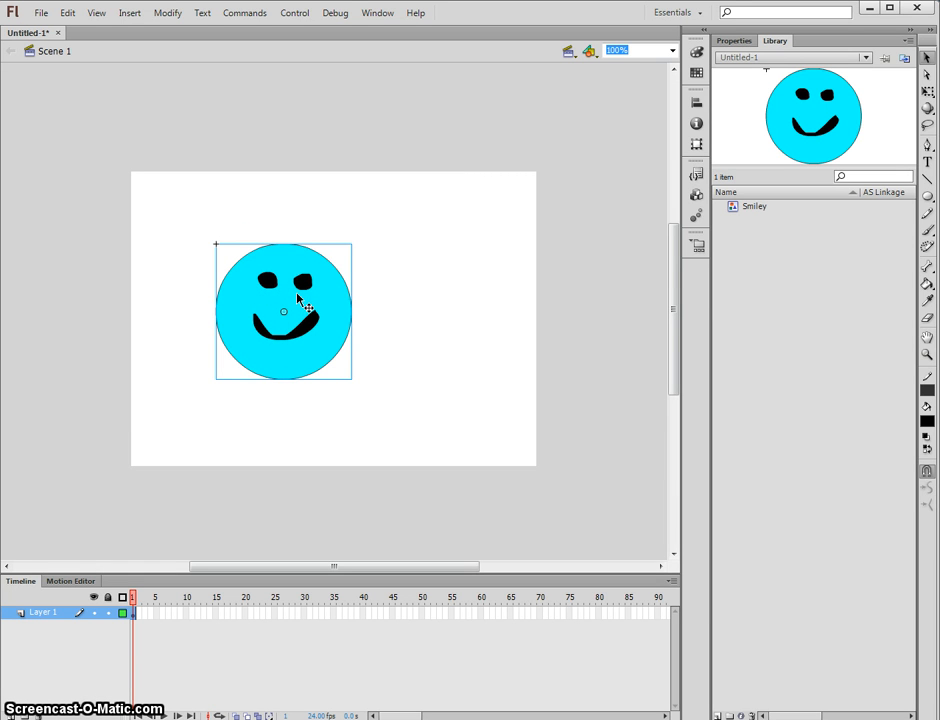
{"action": "left_click_drag", "start_coordinate": [294, 316], "coordinate": [242, 287]}
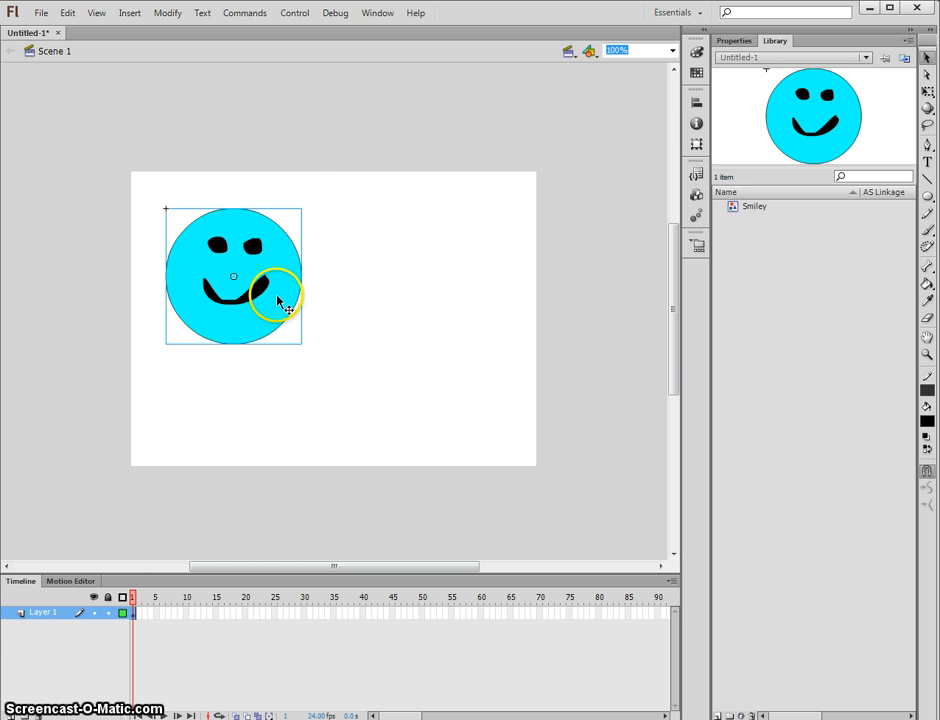
{"action": "left_click_drag", "start_coordinate": [284, 300], "coordinate": [84, 336]}
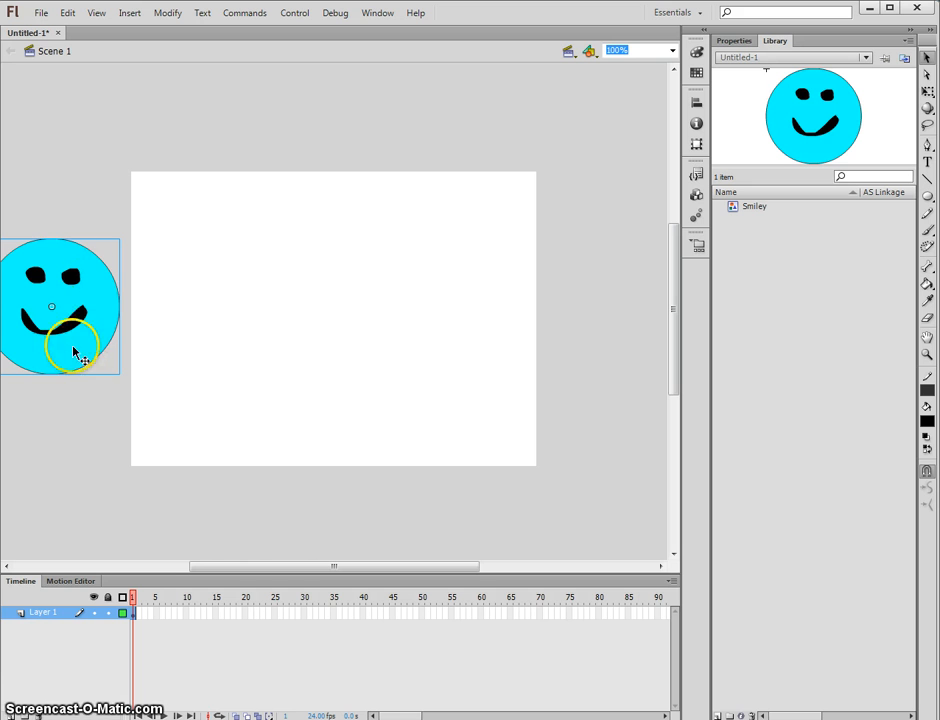
{"action": "left_click_drag", "start_coordinate": [97, 316], "coordinate": [88, 316]}
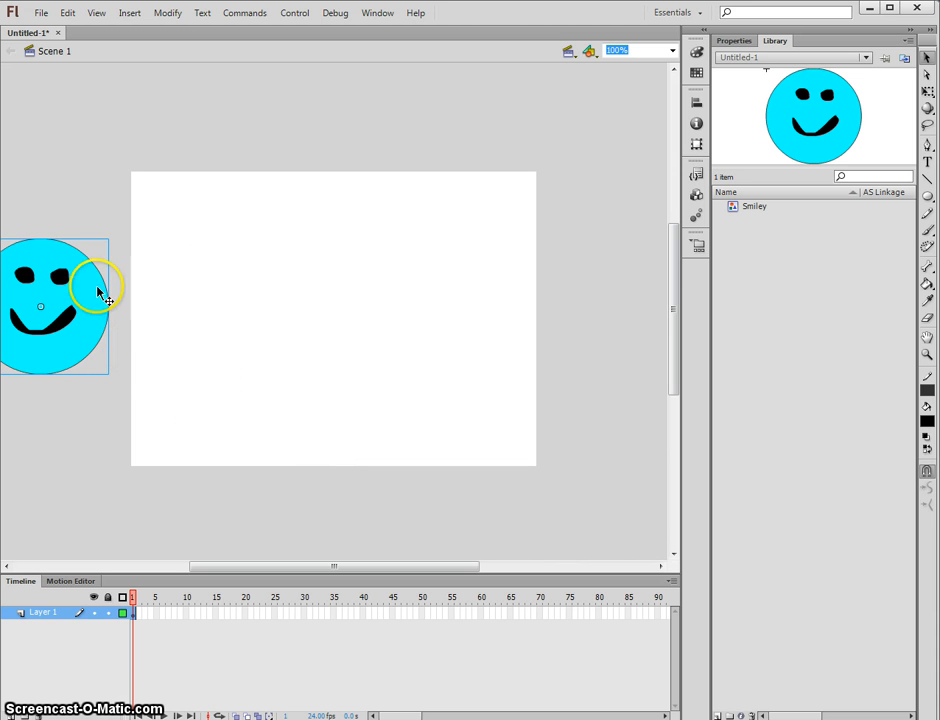
{"action": "left_click_drag", "start_coordinate": [97, 292], "coordinate": [346, 287]}
{"action": "left_click_drag", "start_coordinate": [260, 287], "coordinate": [78, 285]}
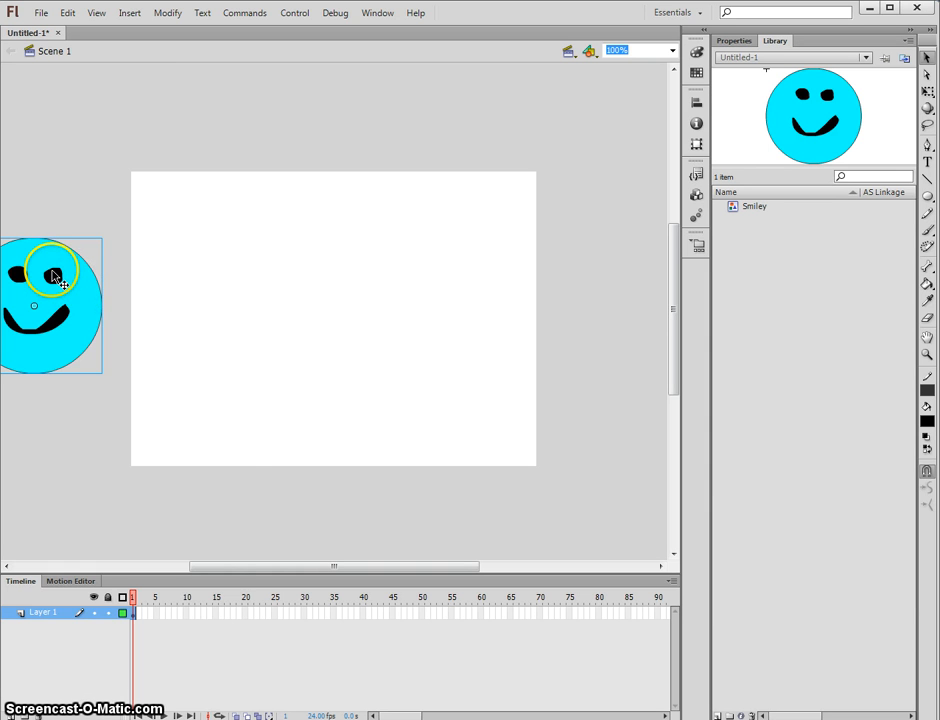
Step: Create a motion tween on the Smiley instance beside the stage's left edge
{"action": "right_click", "coordinate": [53, 276]}
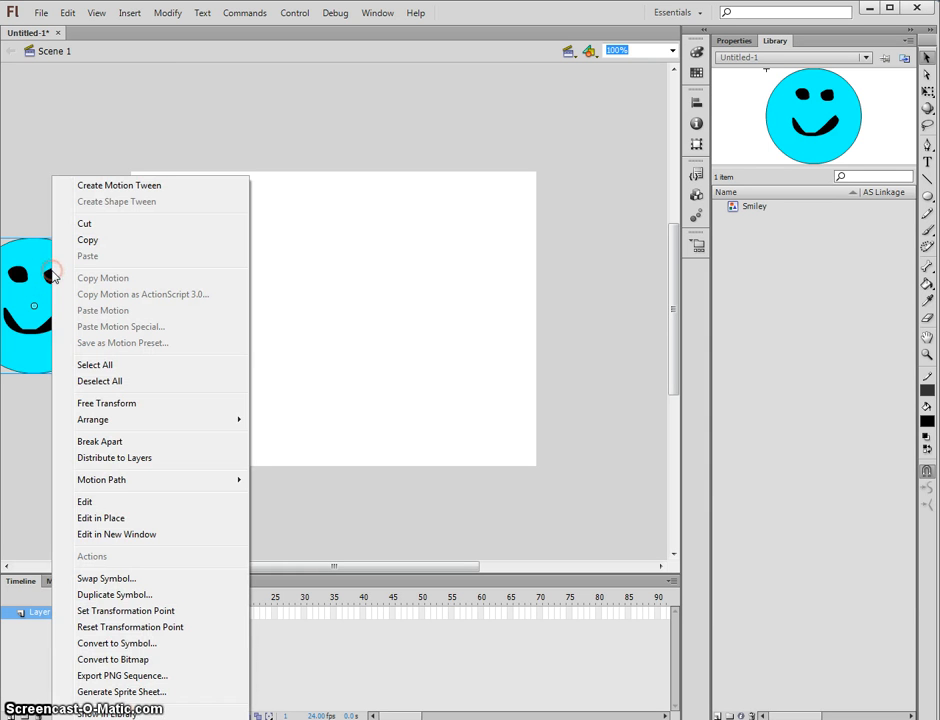
{"action": "left_click", "coordinate": [137, 187]}
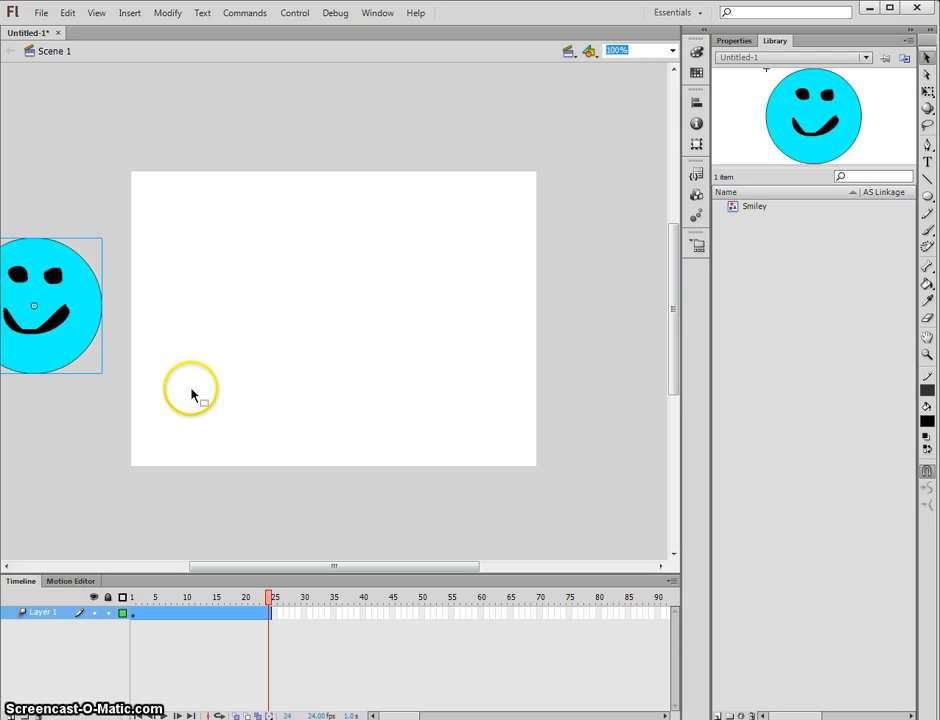
{"action": "left_click", "coordinate": [133, 614]}
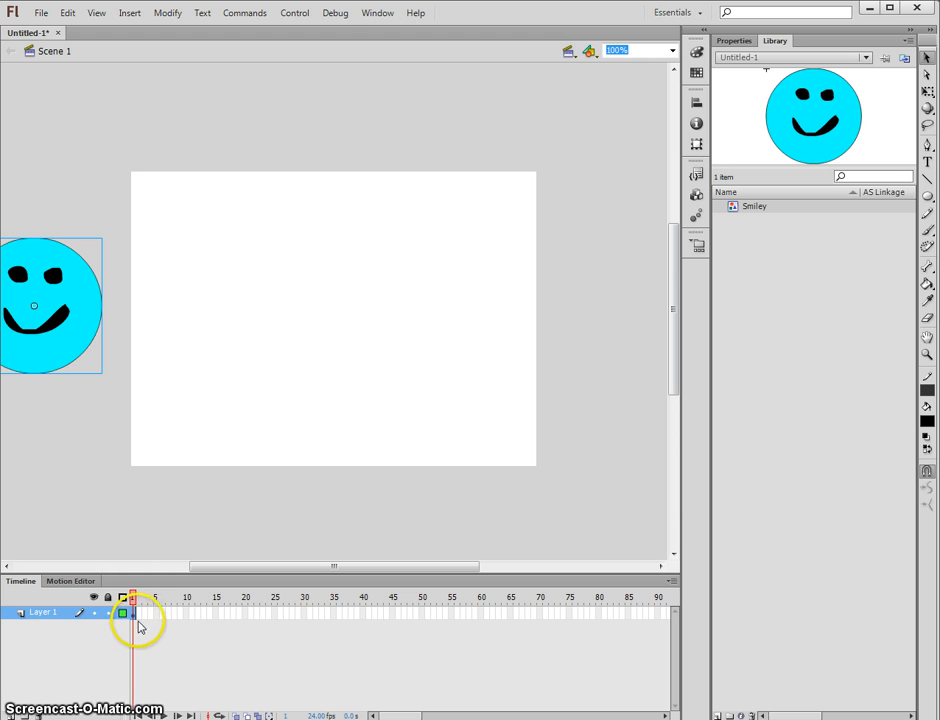
{"action": "right_click", "coordinate": [84, 341]}
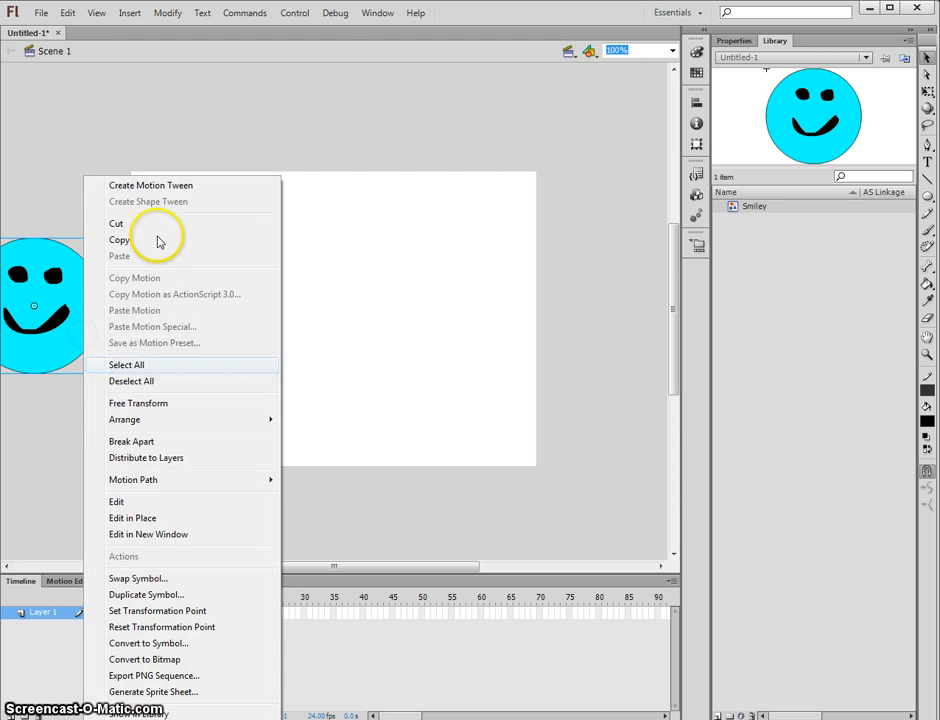
{"action": "left_click", "coordinate": [149, 184]}
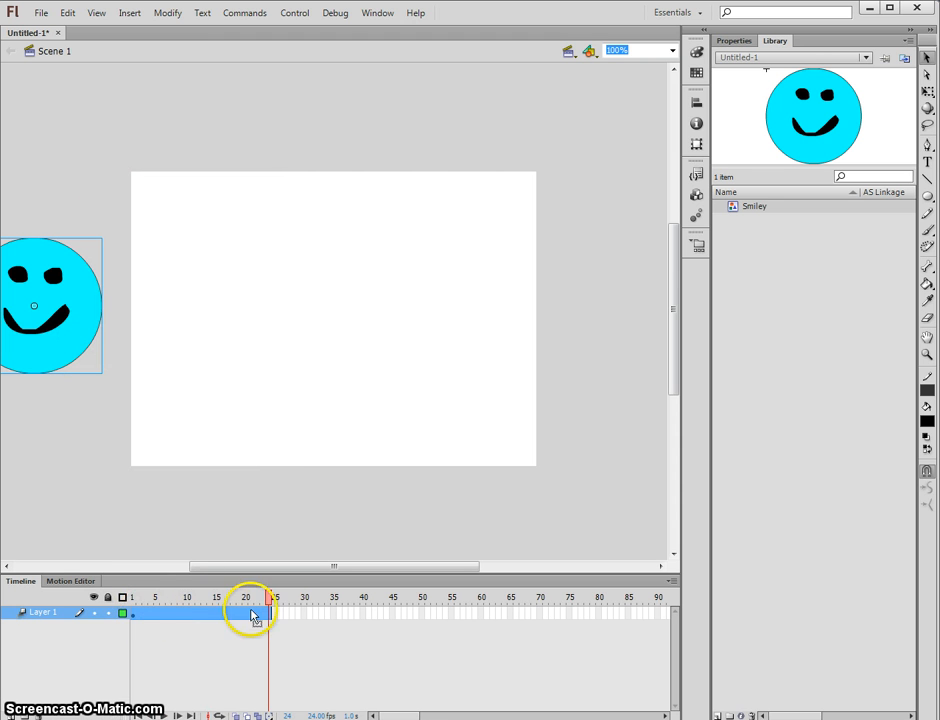
Step: Play and scrub the motion tween on Layer 1 repeatedly from frame 1, ending at frame 24
{"action": "mouse_move", "coordinate": [270, 600]}
{"action": "left_mouse_down"}
{"action": "mouse_move", "coordinate": [138, 603]}
{"action": "mouse_move", "coordinate": [269, 616]}
{"action": "left_mouse_up"}
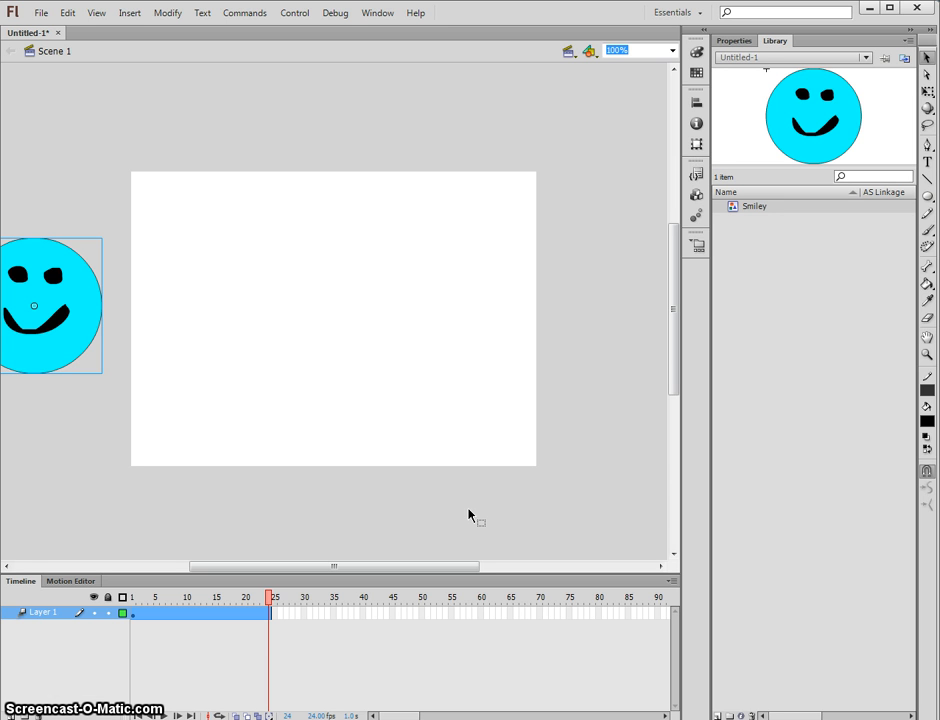
{"action": "left_click_drag", "start_coordinate": [266, 597], "coordinate": [97, 600]}
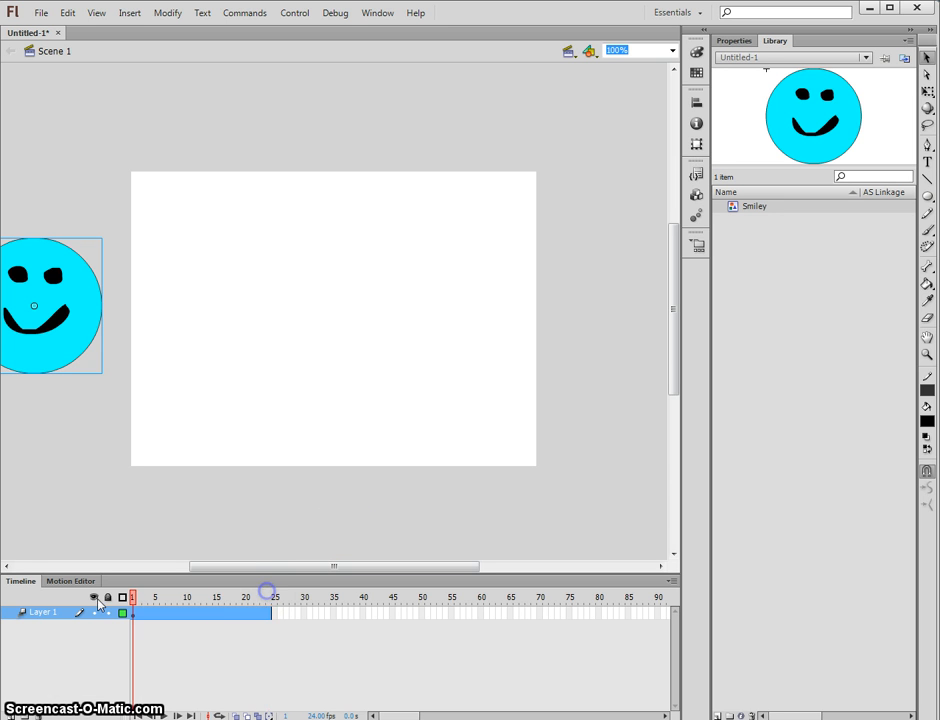
{"action": "key", "text": "period"}
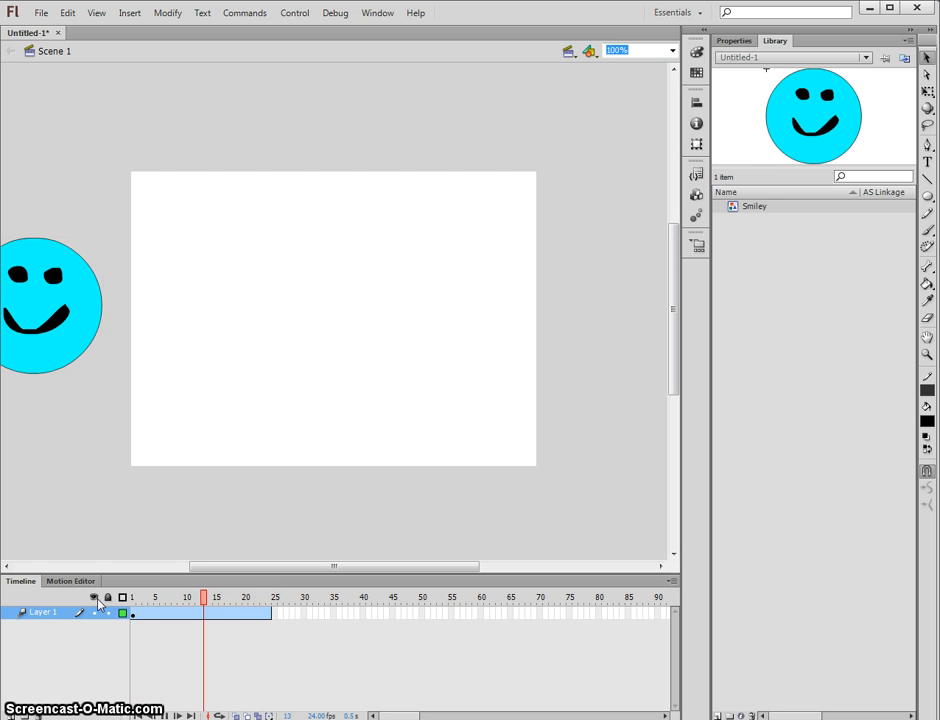
{"action": "key", "text": "Return"}
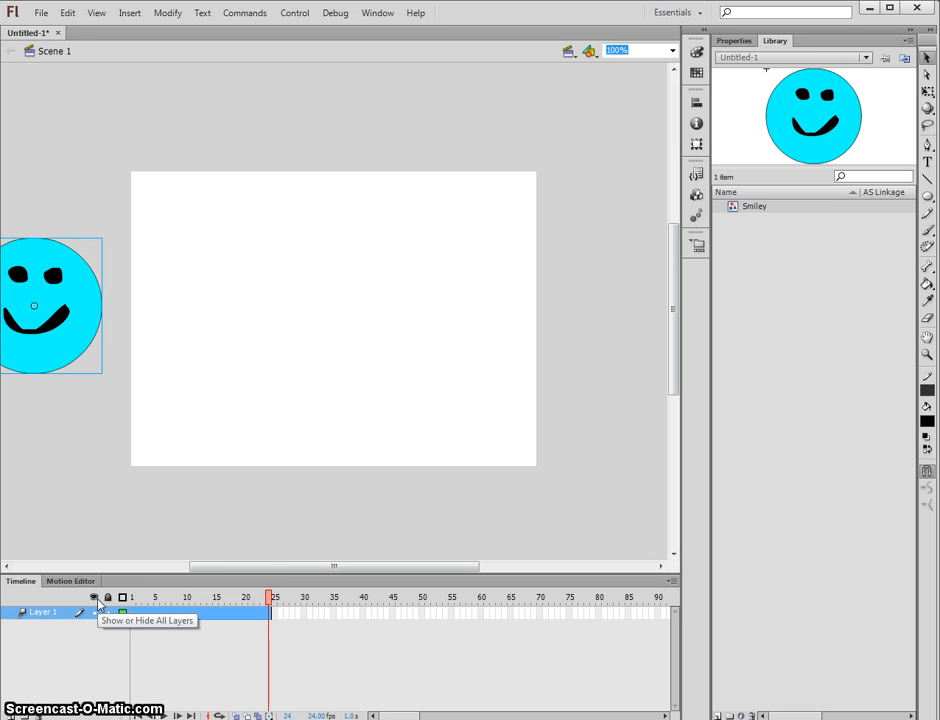
{"action": "left_click_drag", "start_coordinate": [267, 597], "coordinate": [192, 601]}
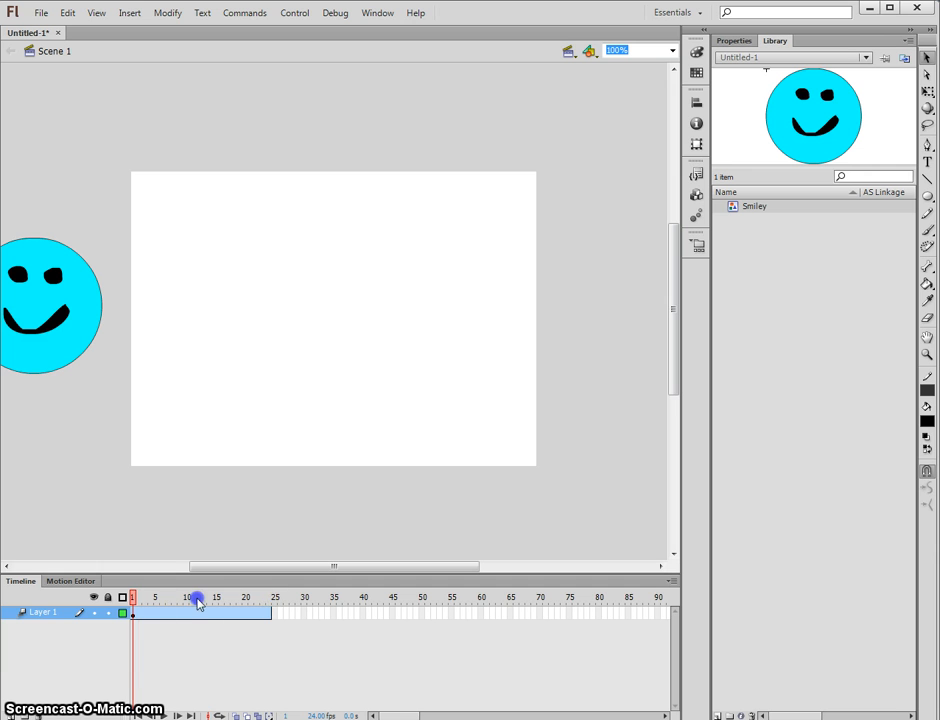
{"action": "left_click", "coordinate": [132, 594]}
{"action": "key", "text": "Return"}
{"action": "left_click", "coordinate": [270, 611]}
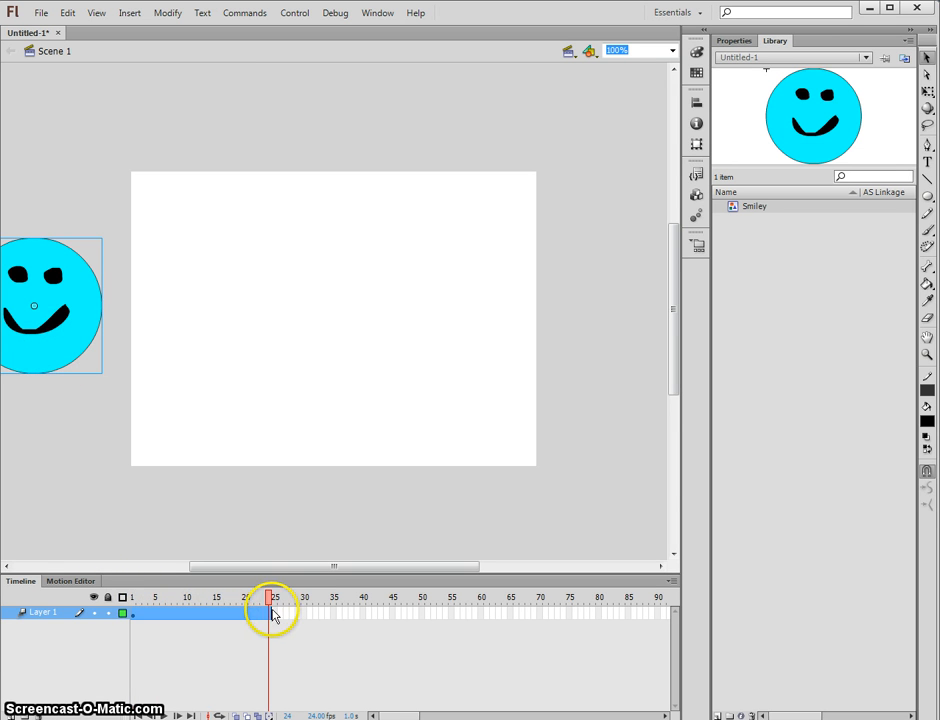
{"action": "left_click", "coordinate": [268, 604]}
{"action": "key", "text": "Return"}
{"action": "left_click", "coordinate": [132, 598]}
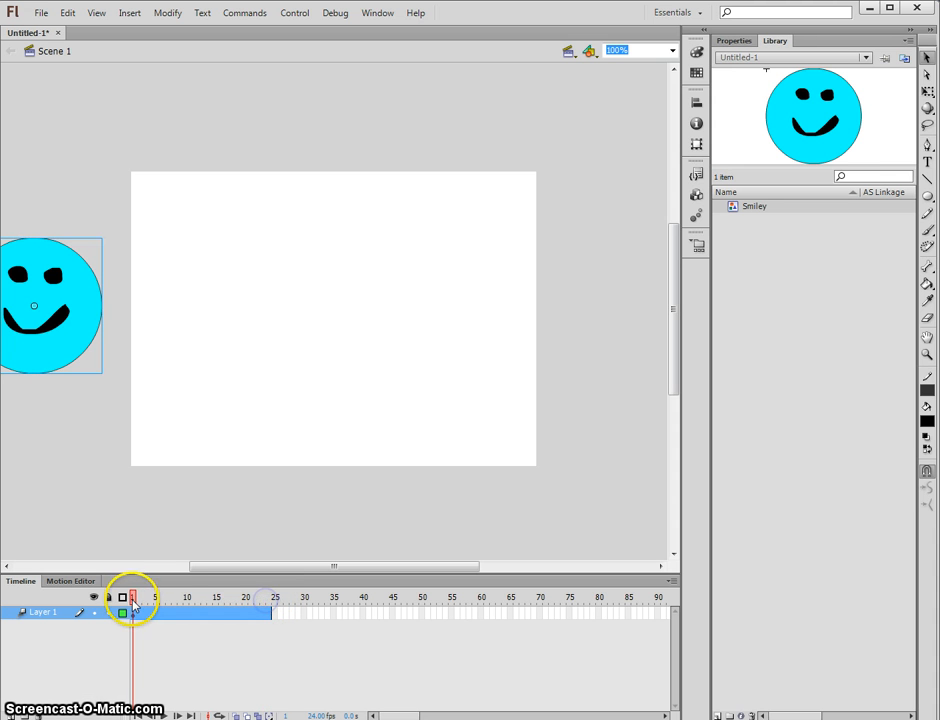
{"action": "key", "text": "Return"}
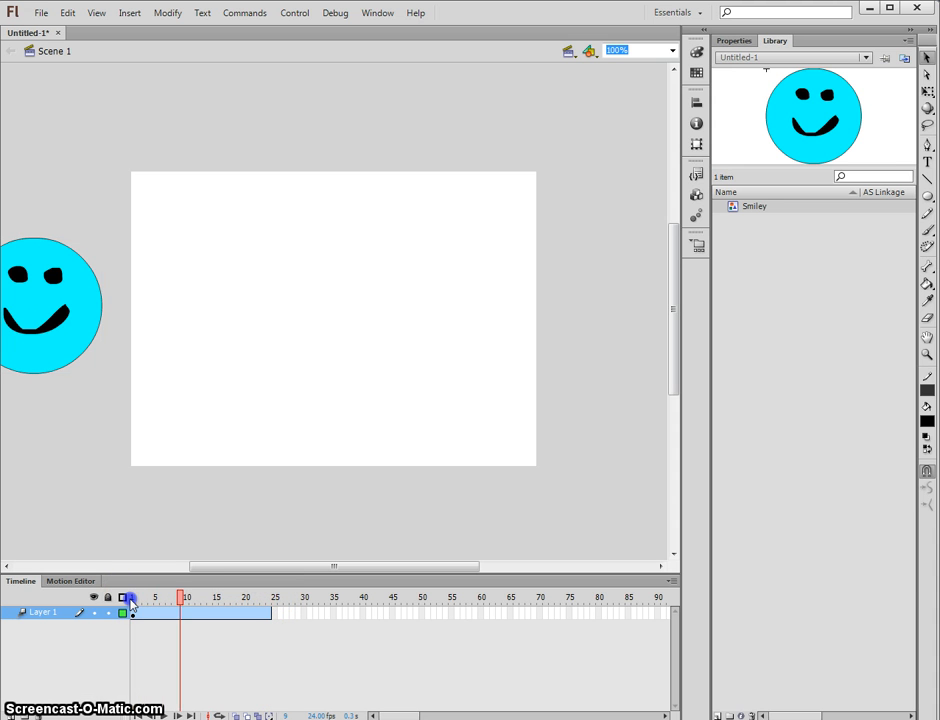
{"action": "left_click", "coordinate": [184, 598]}
{"action": "left_click", "coordinate": [179, 598]}
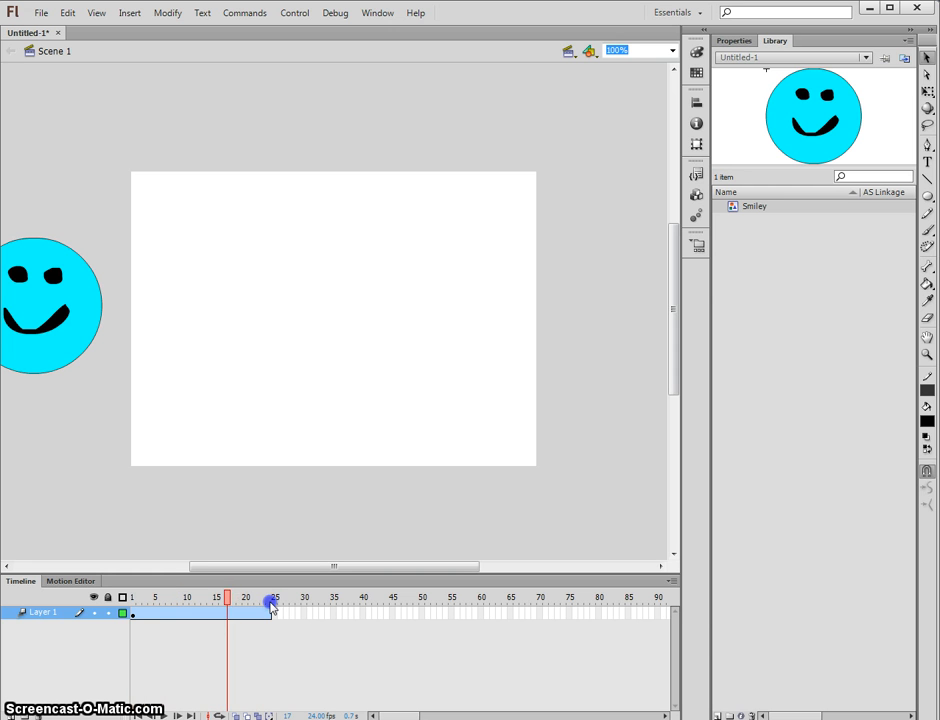
{"action": "left_click", "coordinate": [197, 611]}
{"action": "left_click", "coordinate": [210, 605]}
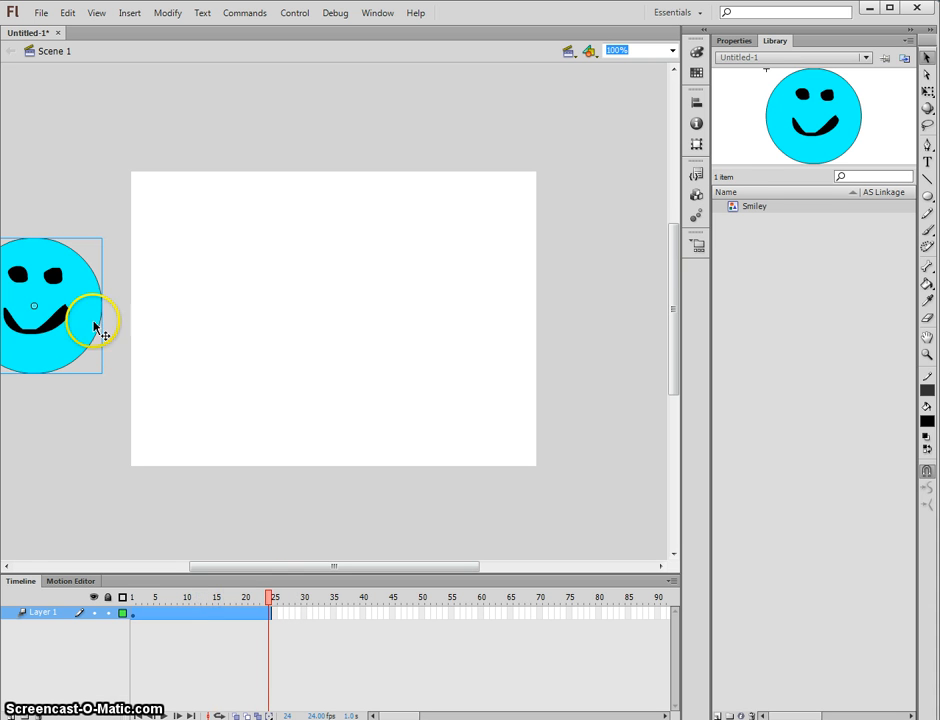
Step: Move the Smiley instance at frame 24 horizontally across and just beyond the stage's right edge, and play the tween from frame 1
{"action": "left_click_drag", "start_coordinate": [50, 338], "coordinate": [628, 340]}
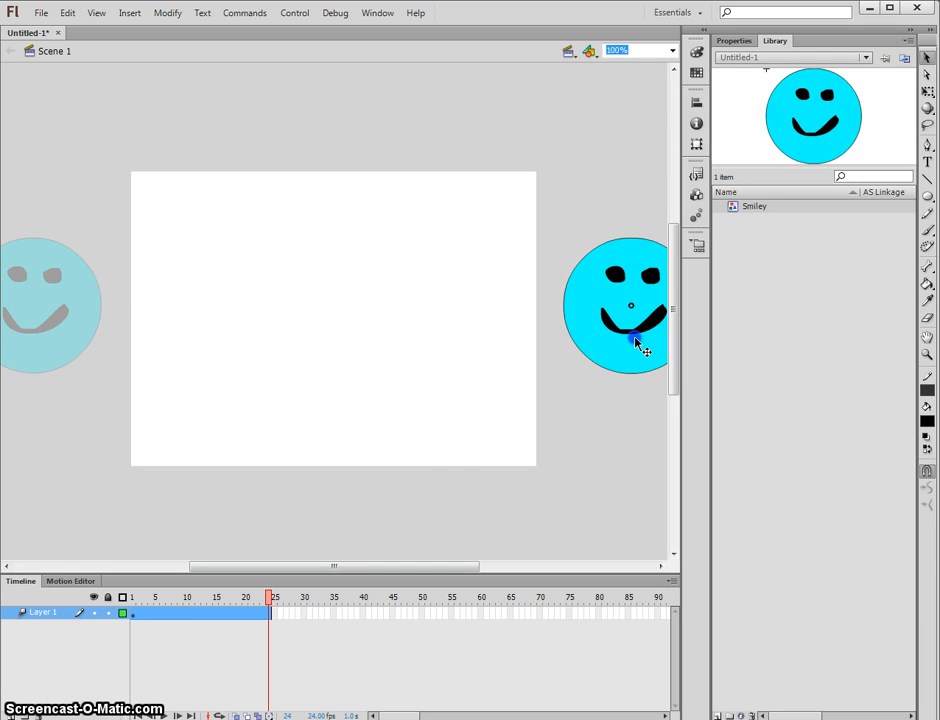
{"action": "left_click_drag", "start_coordinate": [637, 345], "coordinate": [644, 346]}
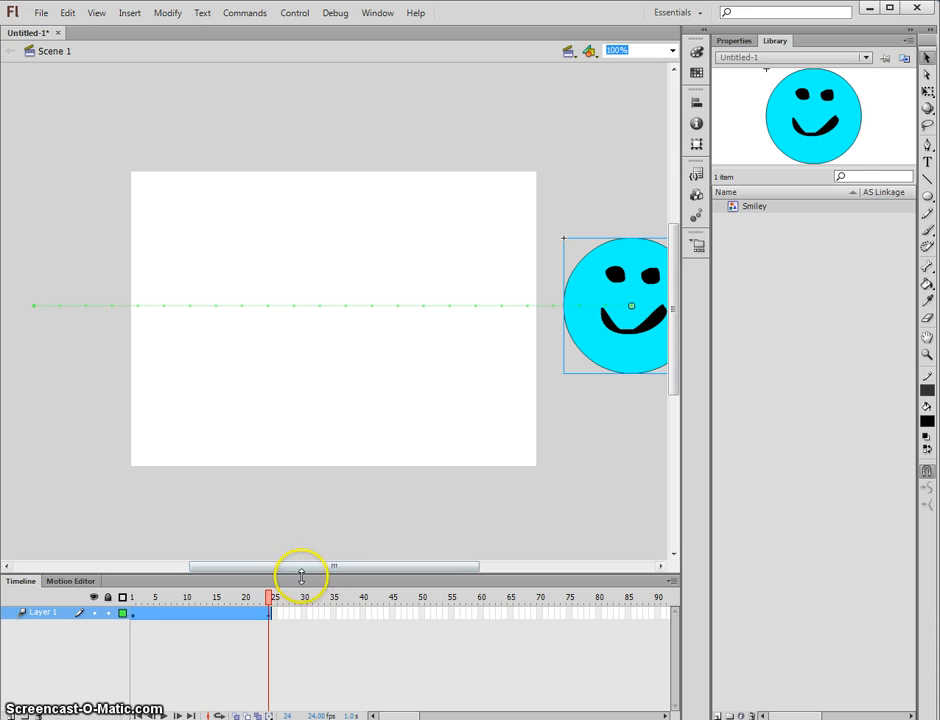
{"action": "left_click_drag", "start_coordinate": [265, 600], "coordinate": [190, 612]}
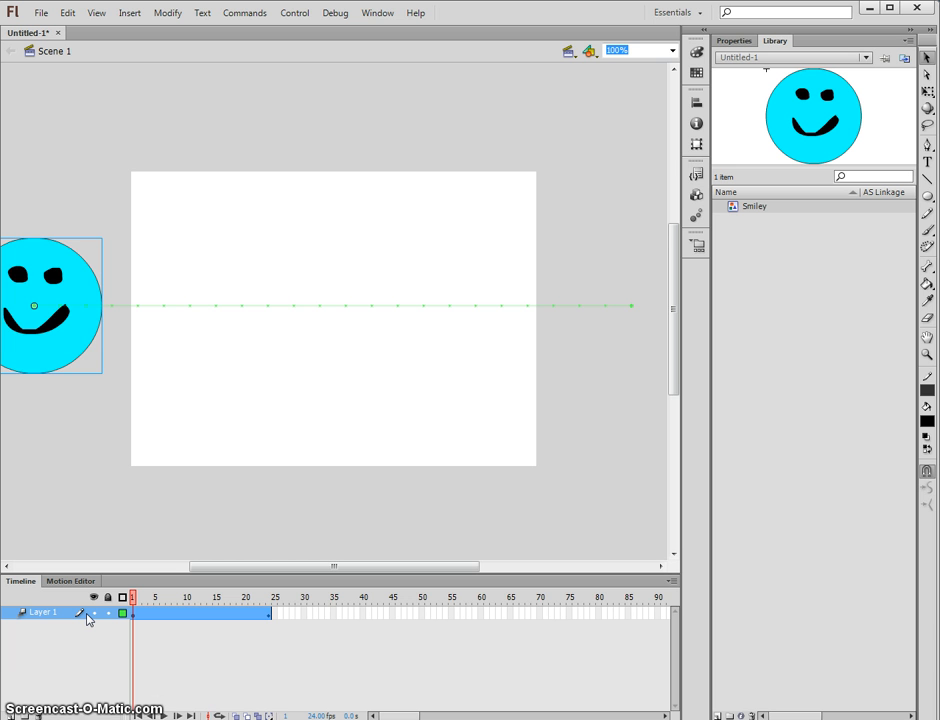
{"action": "key", "text": "Return"}
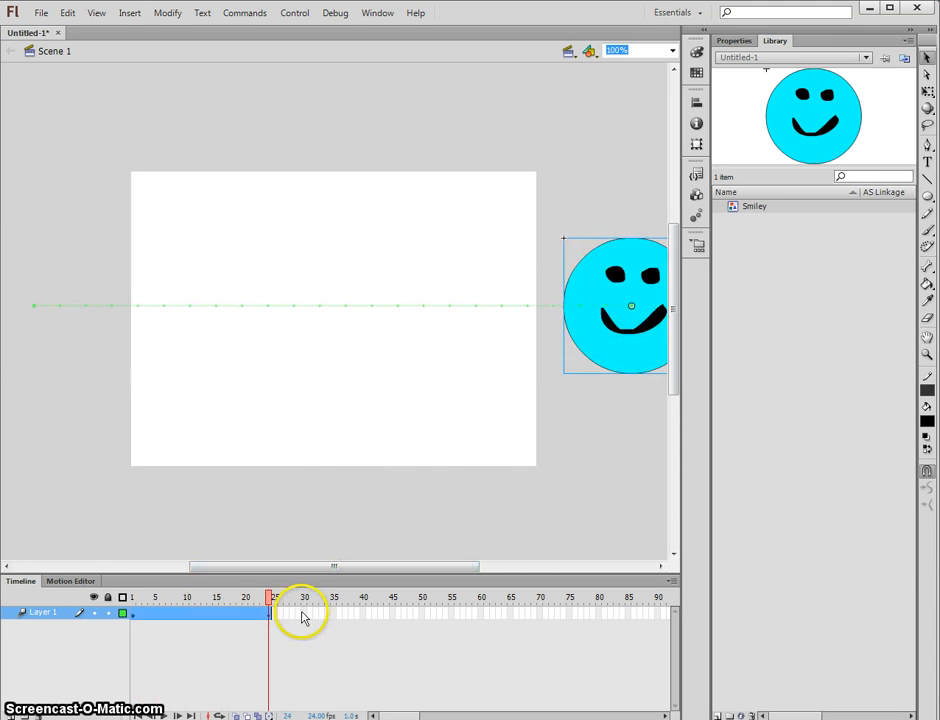
Step: Extend the motion tween on Layer 1 to end at frame 48 and play the lengthened animation
{"action": "left_click", "coordinate": [267, 613]}
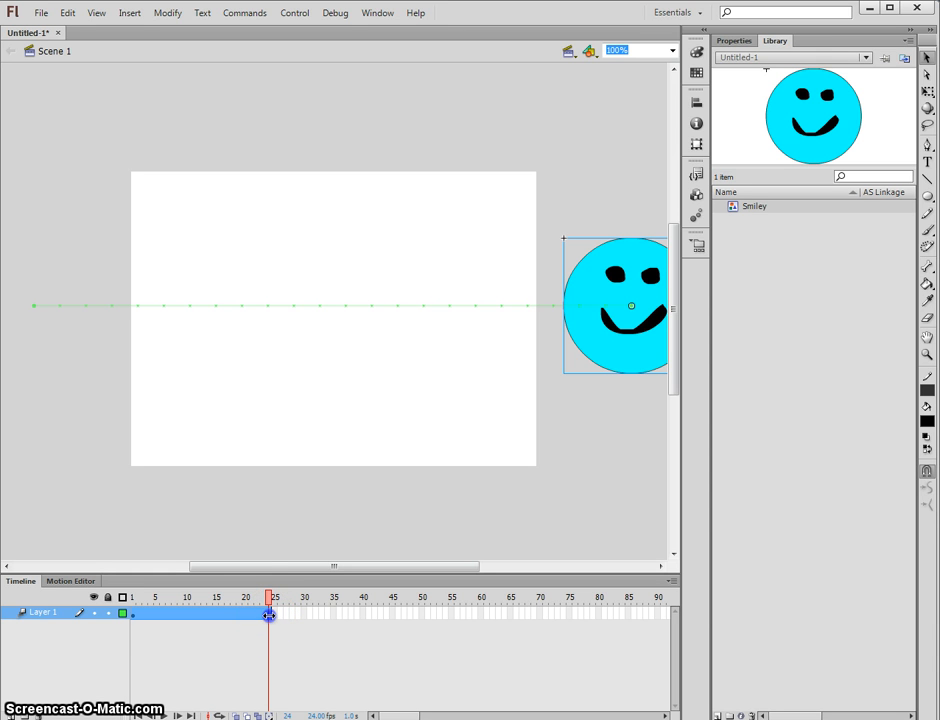
{"action": "left_click_drag", "start_coordinate": [312, 615], "coordinate": [408, 615]}
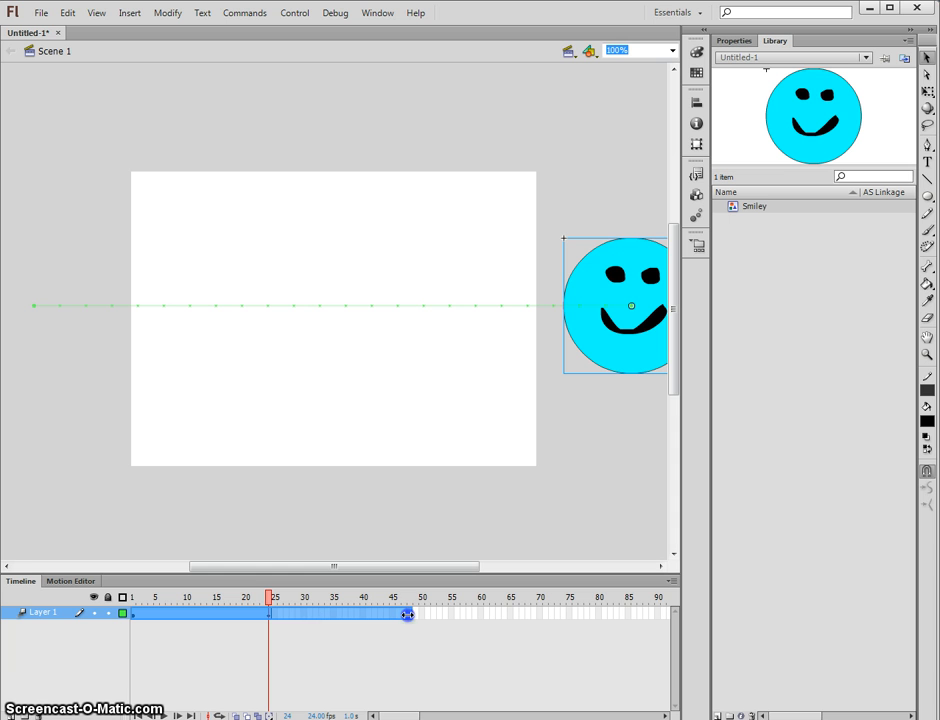
{"action": "left_click", "coordinate": [410, 615]}
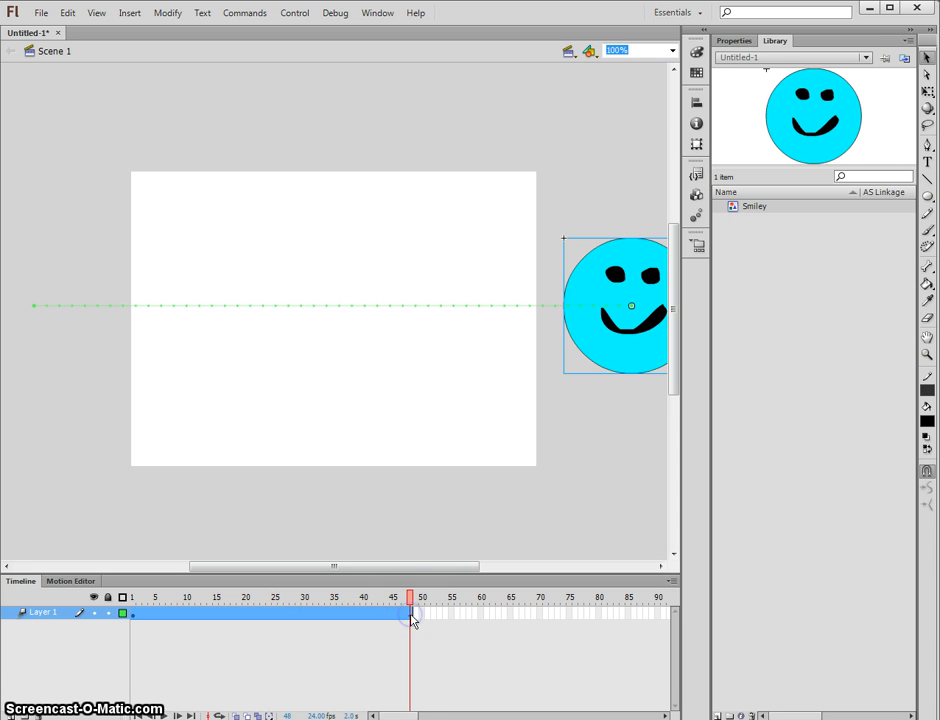
{"action": "key", "text": "Return"}
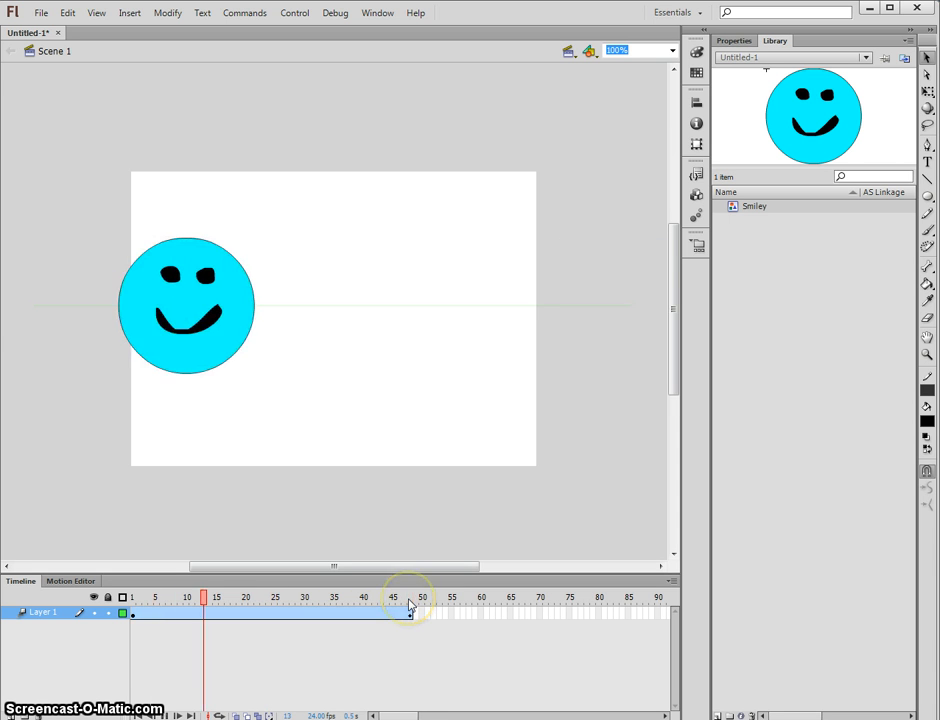
{"action": "key", "text": "Return"}
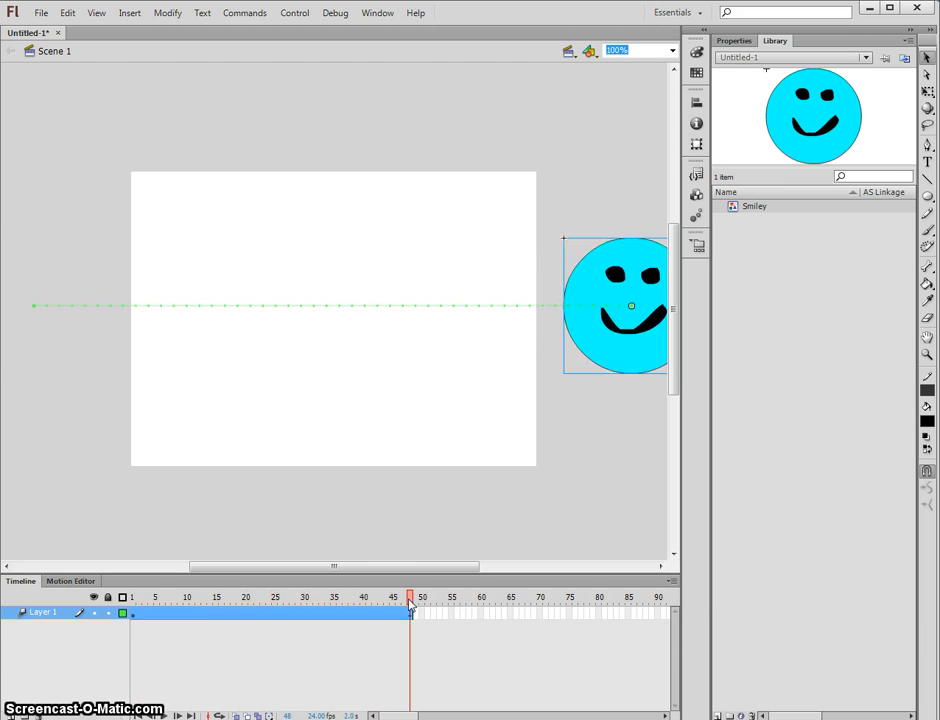
Step: Set the motion tween's ease to -100 in its properties and play the animation from frame 1
{"action": "left_click", "coordinate": [733, 41]}
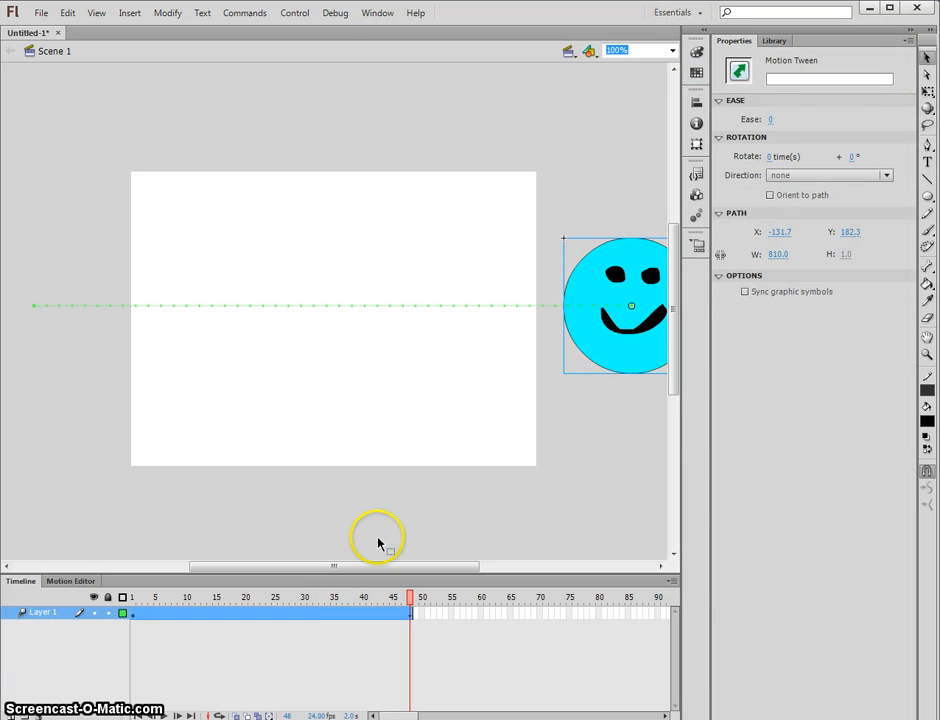
{"action": "left_click", "coordinate": [629, 331]}
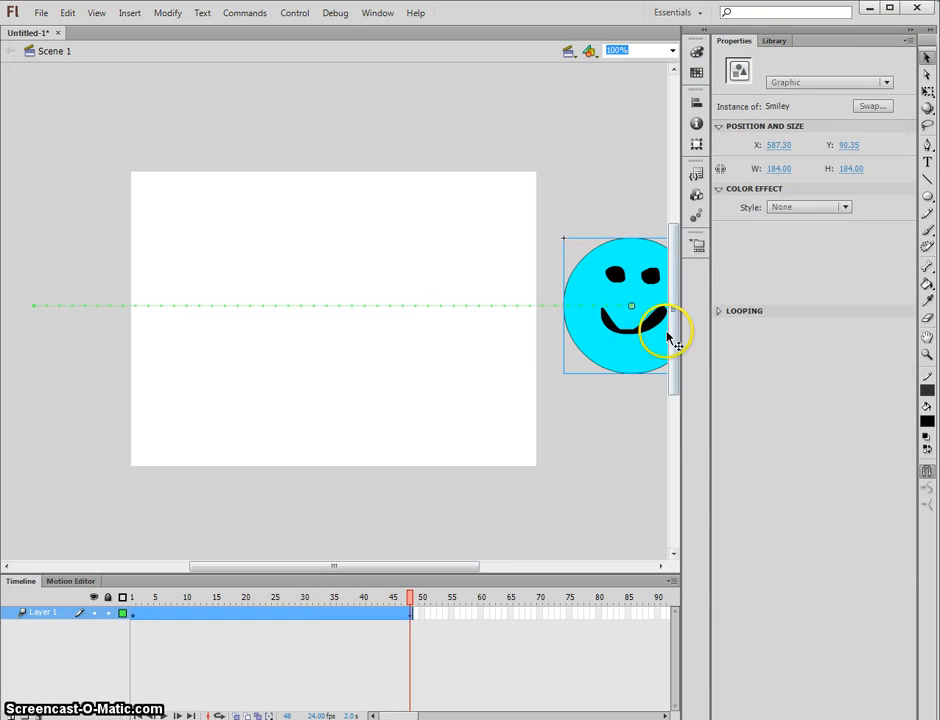
{"action": "left_click", "coordinate": [264, 615]}
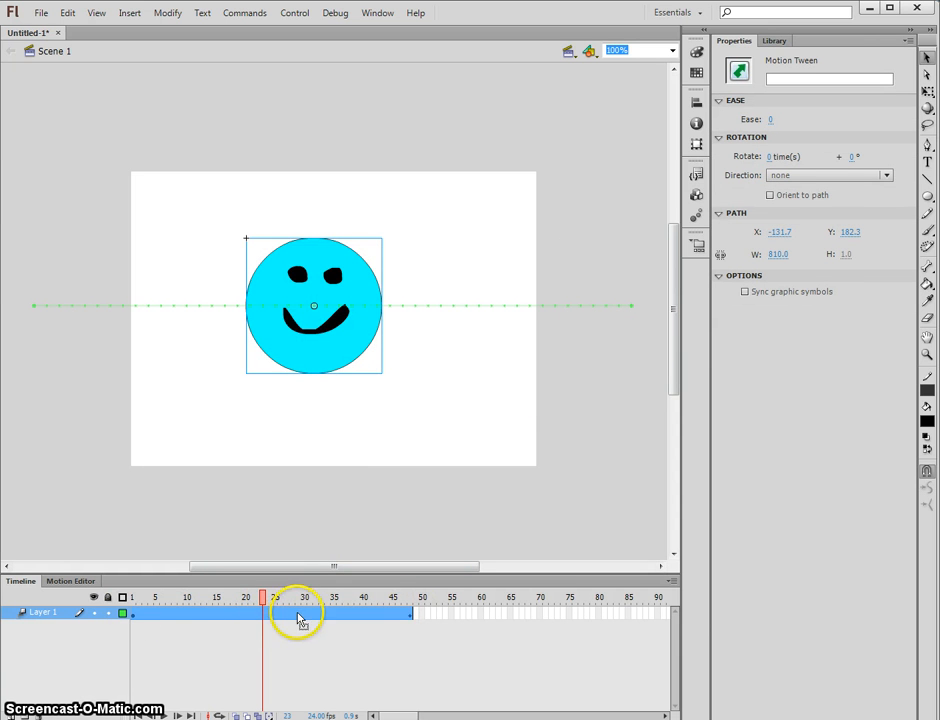
{"action": "left_click", "coordinate": [266, 613]}
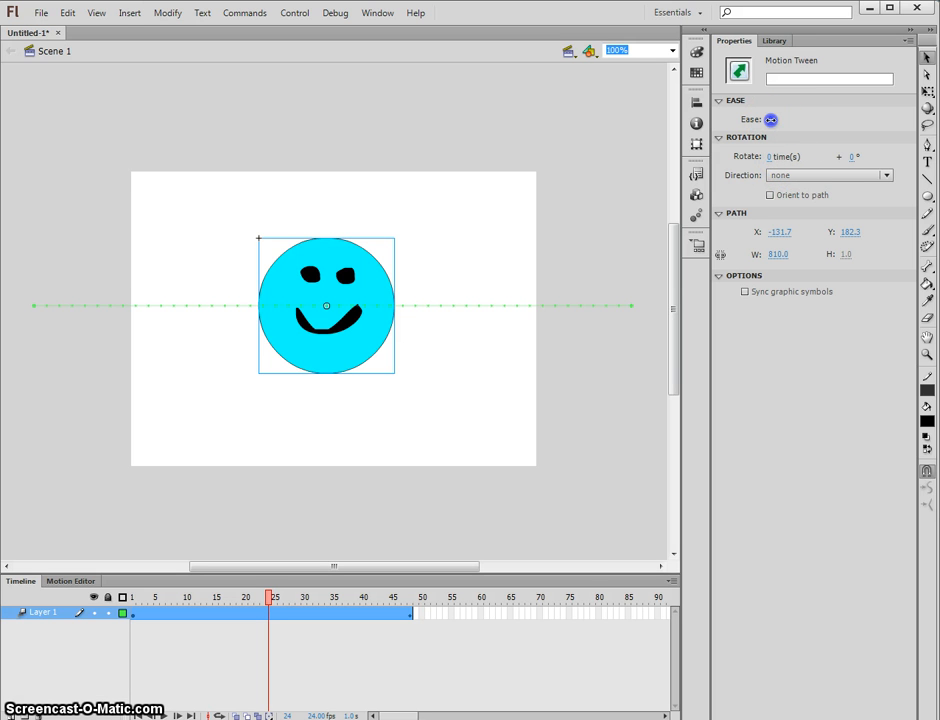
{"action": "left_click_drag", "start_coordinate": [586, 125], "coordinate": [583, 124]}
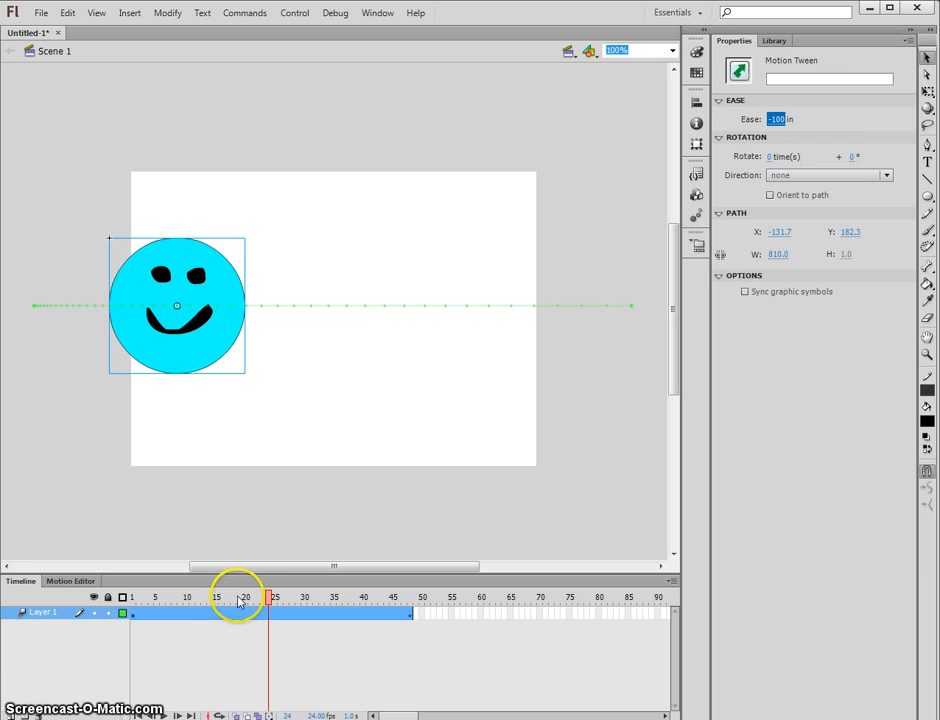
{"action": "left_click_drag", "start_coordinate": [263, 597], "coordinate": [132, 597]}
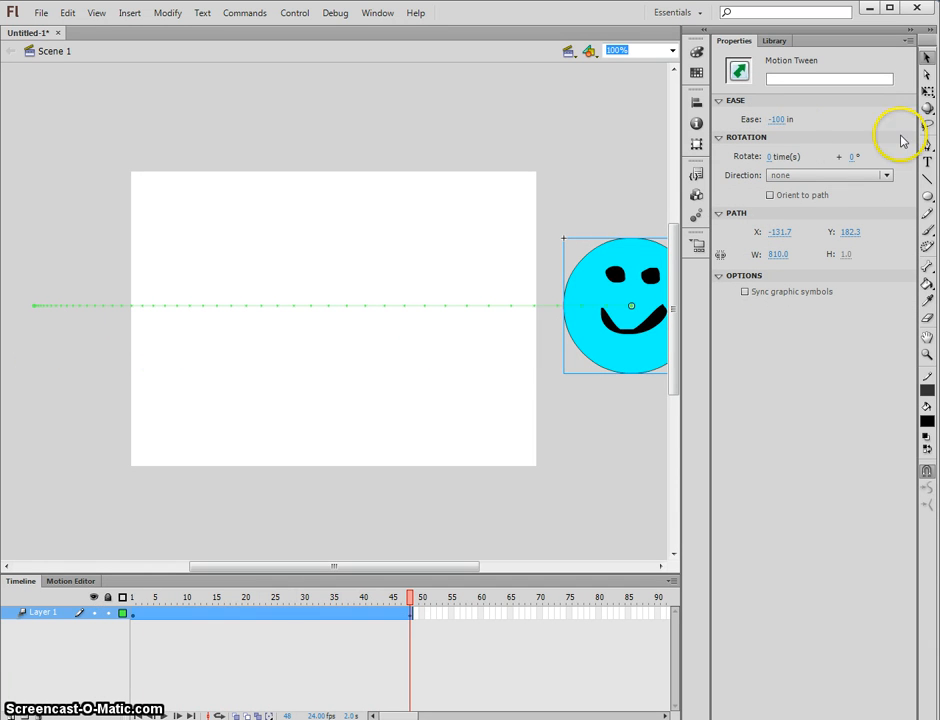
Step: Set the motion tween's ease to 99 out and play the animation
{"action": "left_click_drag", "start_coordinate": [937, 137], "coordinate": [937, 137]}
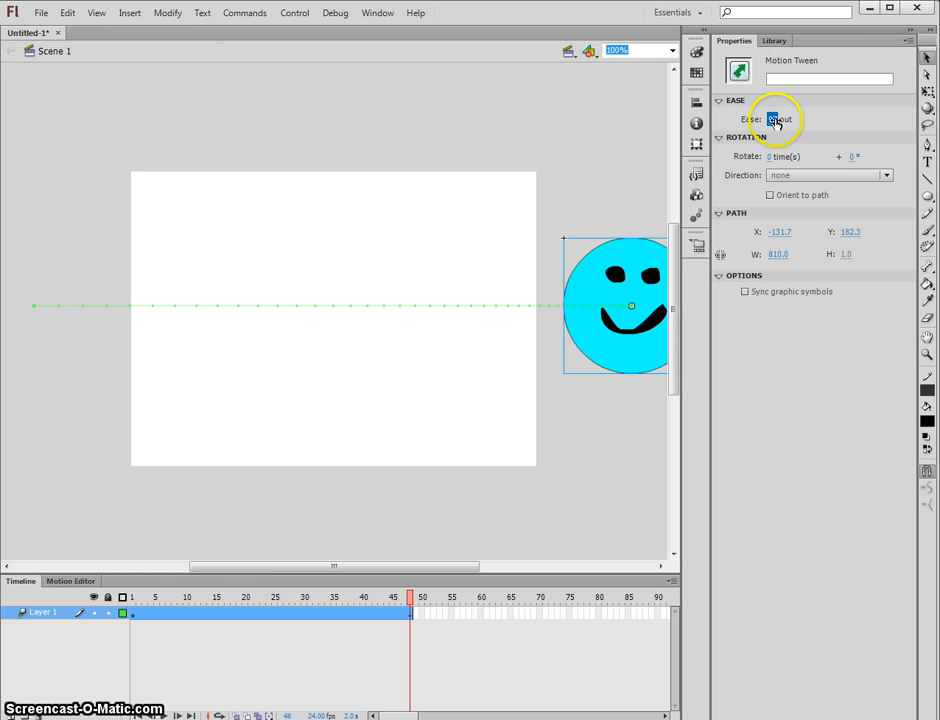
{"action": "key", "text": "Return"}
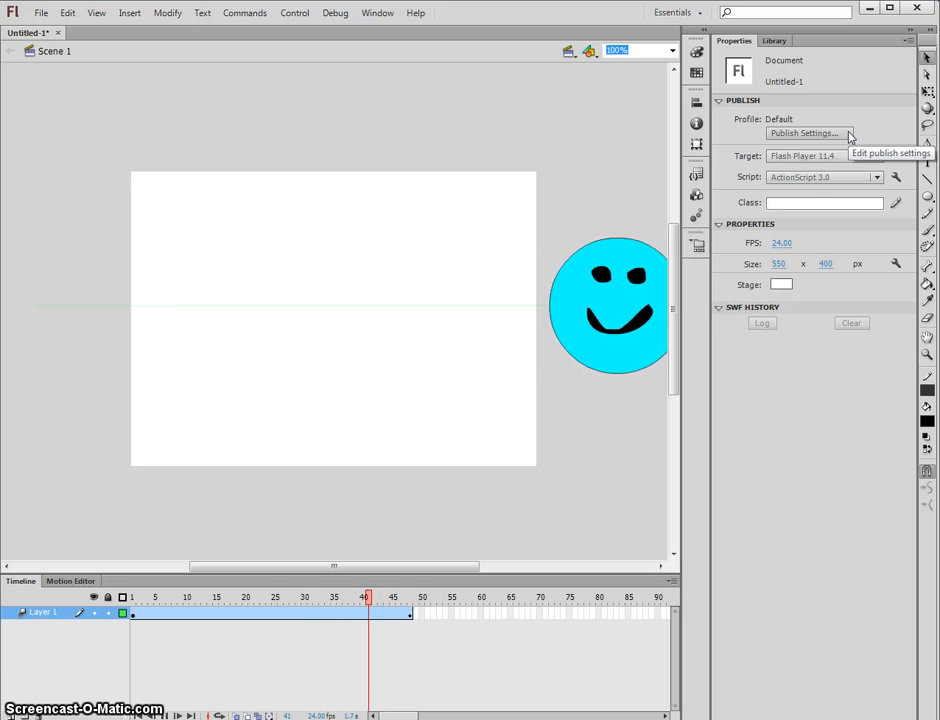
Step: Set the motion tween to rotate the Smiley clockwise 1 time and play the animation
{"action": "left_click", "coordinate": [806, 128]}
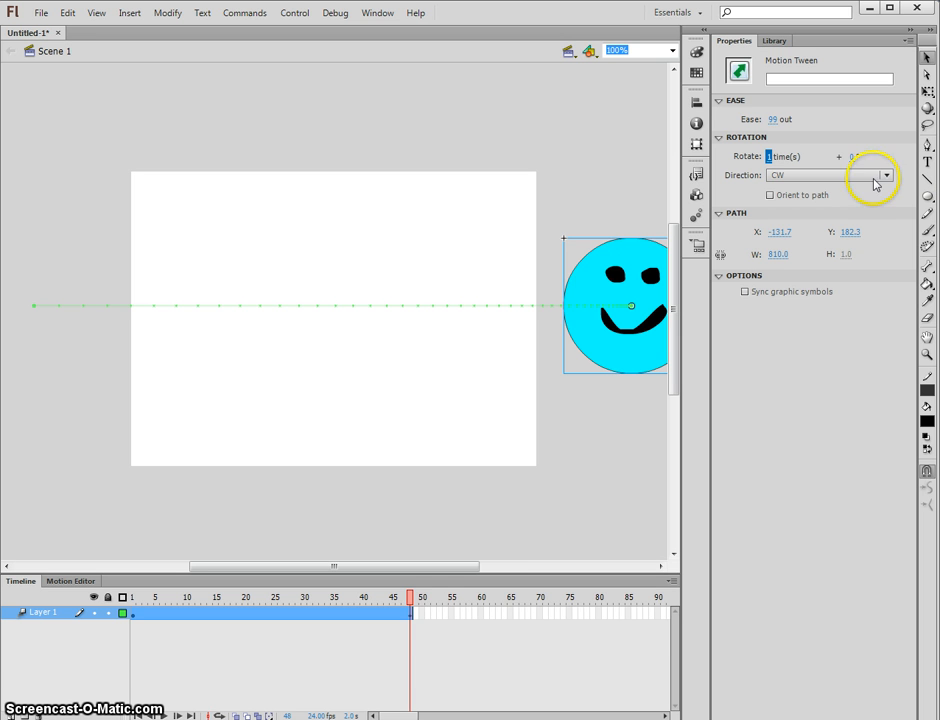
{"action": "left_click", "coordinate": [407, 592]}
{"action": "left_click", "coordinate": [456, 521]}
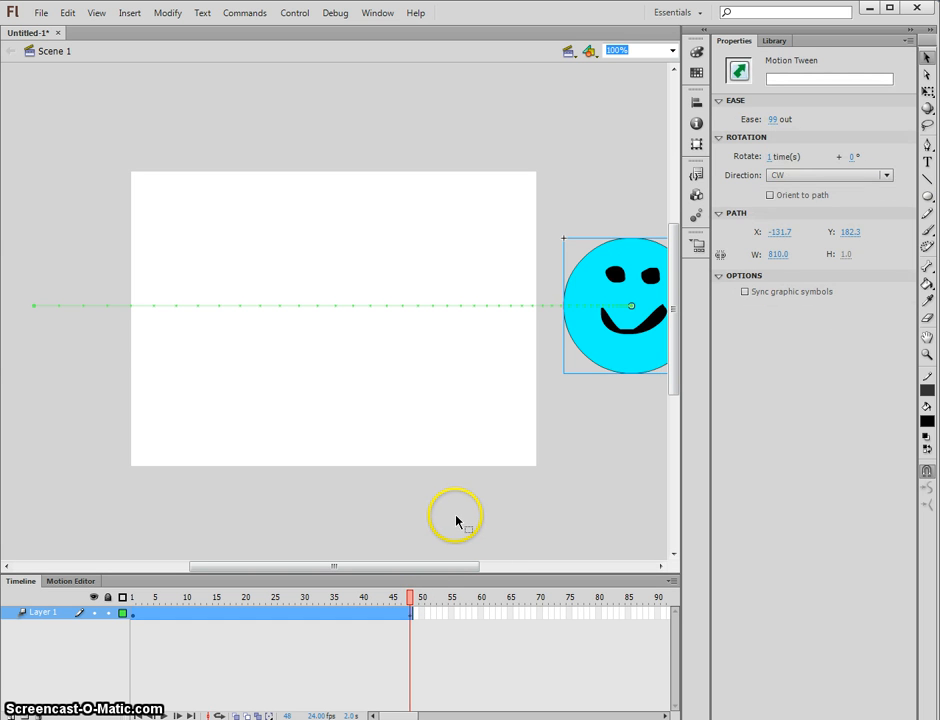
{"action": "key", "text": "Return"}
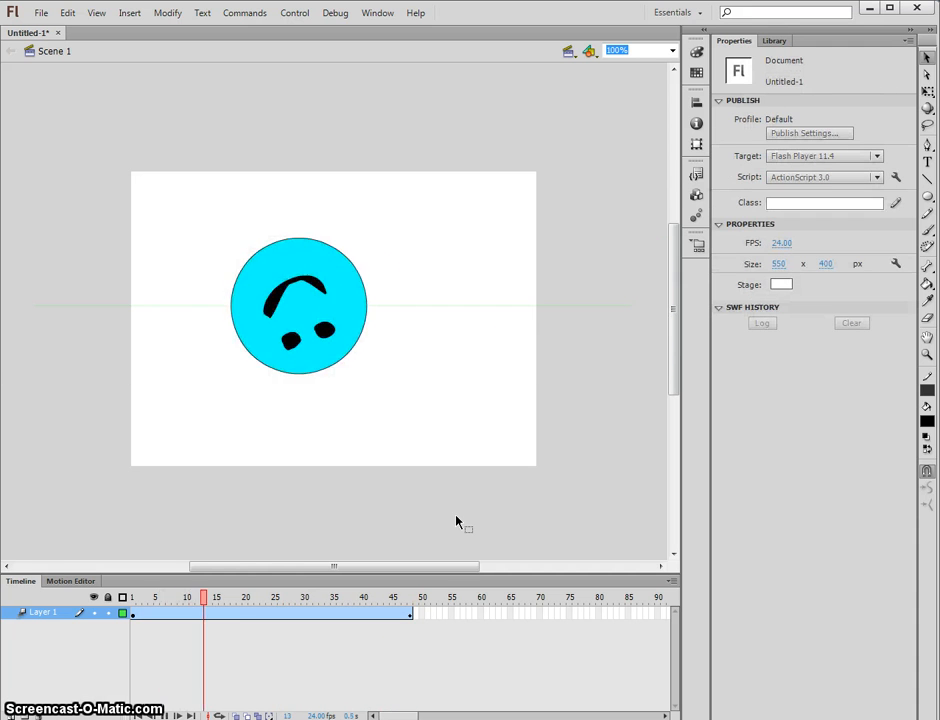
{"action": "left_click", "coordinate": [460, 525]}
Step: Set the motion tween's rotation to 20 times and play the animation from frame 1
{"action": "left_click", "coordinate": [618, 325]}
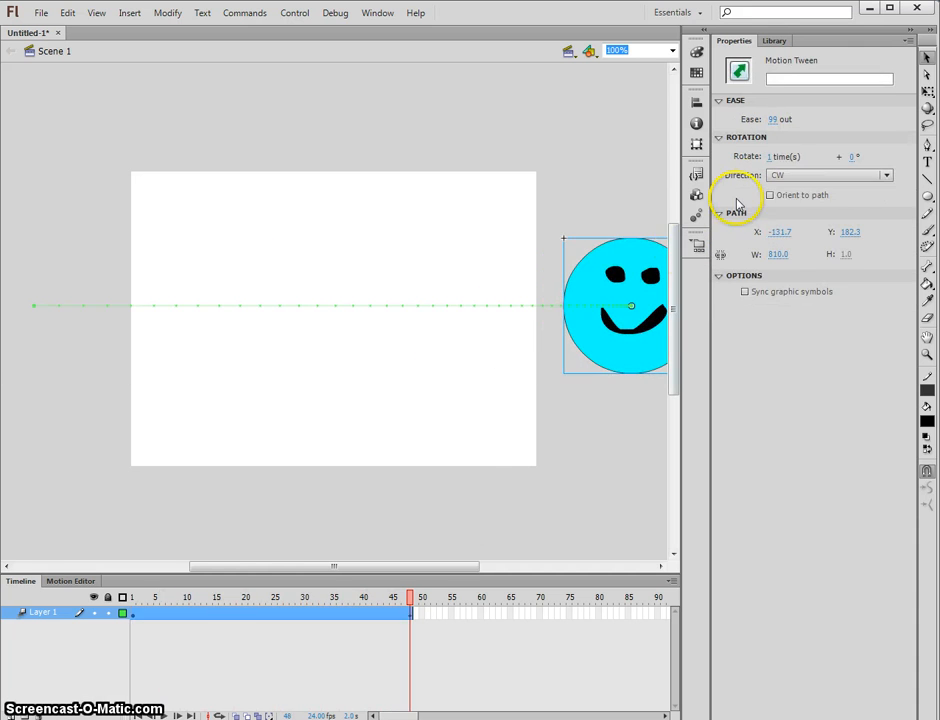
{"action": "left_click", "coordinate": [779, 156]}
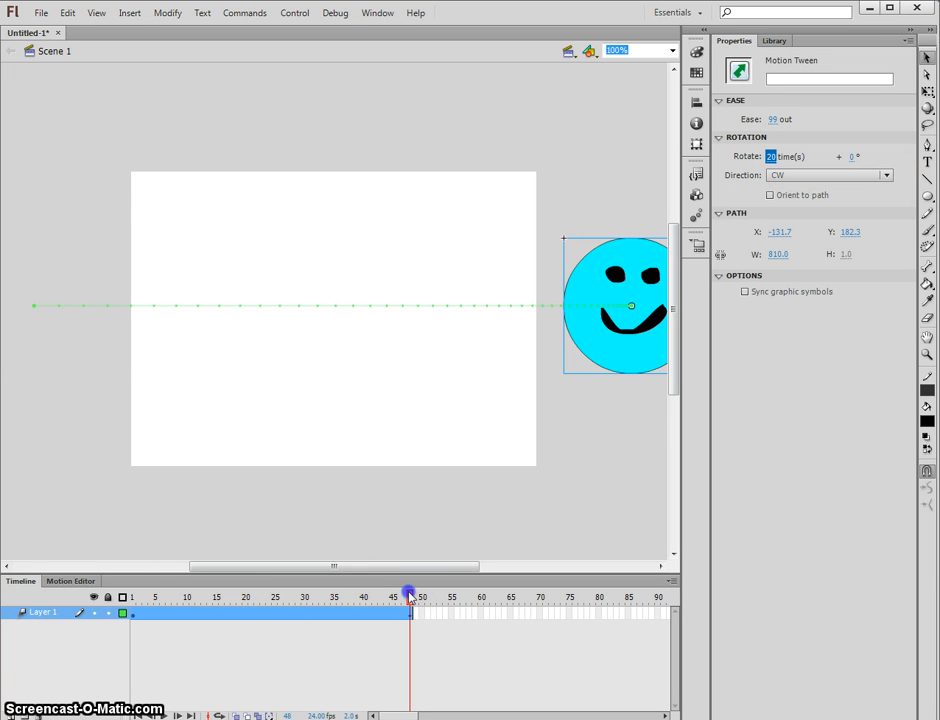
{"action": "left_click_drag", "start_coordinate": [409, 594], "coordinate": [92, 597]}
{"action": "key", "text": "Return"}
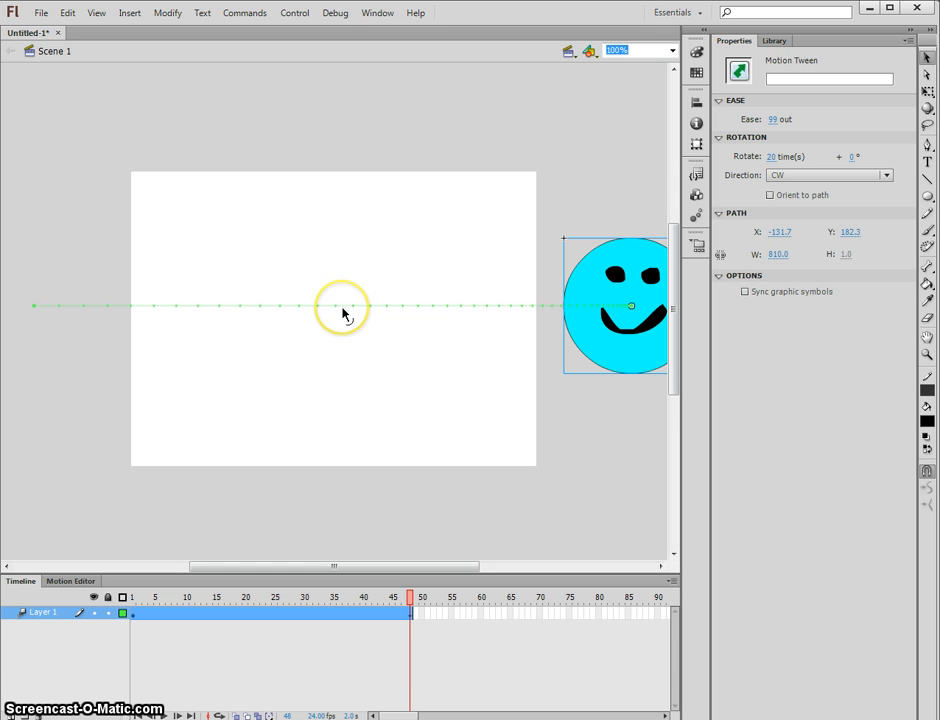
Step: Bend the straight motion path upward into a shallow arc peaking near the middle of the stage, and play the animation
{"action": "left_click_drag", "start_coordinate": [342, 314], "coordinate": [353, 260]}
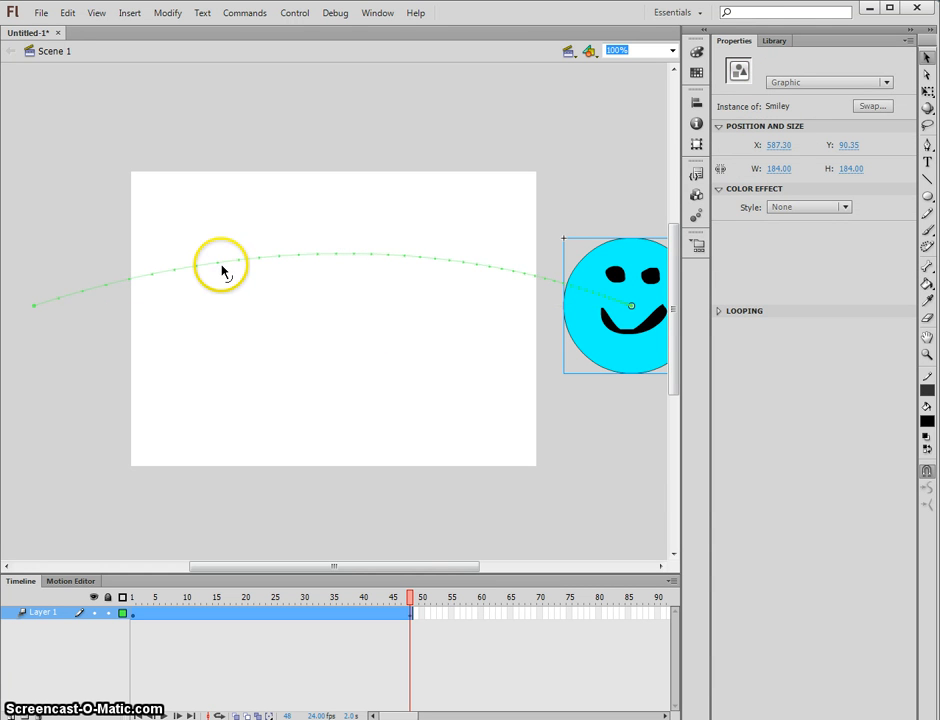
{"action": "left_click_drag", "start_coordinate": [222, 270], "coordinate": [224, 271]}
{"action": "left_click_drag", "start_coordinate": [189, 273], "coordinate": [190, 276]}
{"action": "left_click_drag", "start_coordinate": [478, 266], "coordinate": [434, 262]}
{"action": "left_click", "coordinate": [539, 269]}
{"action": "key", "text": "Return"}
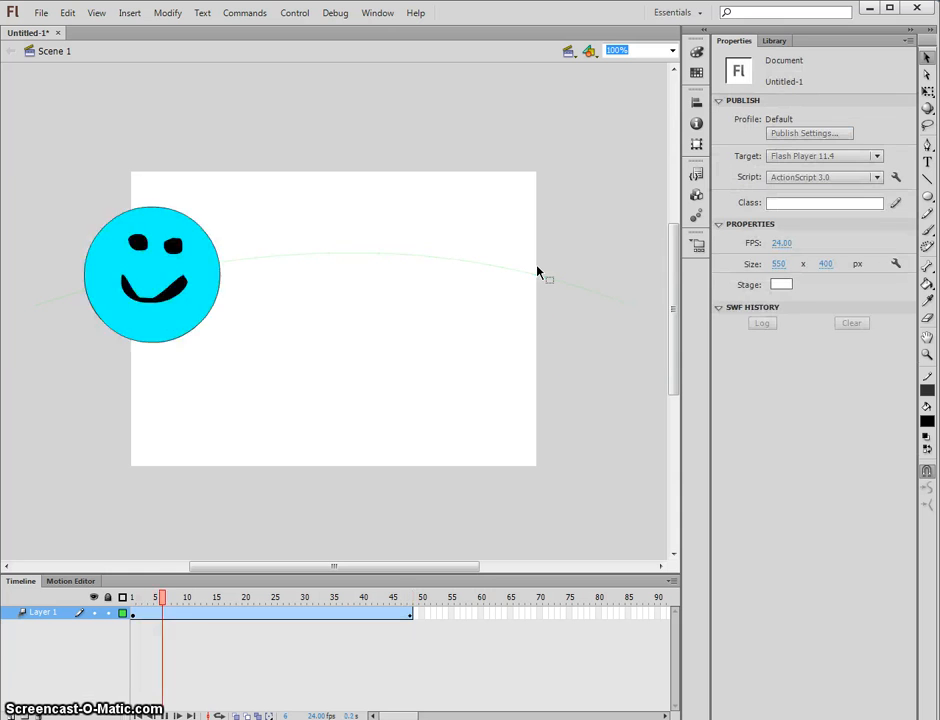
Step: Play the arced tween again, test the movie in a separate preview window, and close that window
{"action": "left_click", "coordinate": [524, 268]}
{"action": "left_click", "coordinate": [567, 316]}
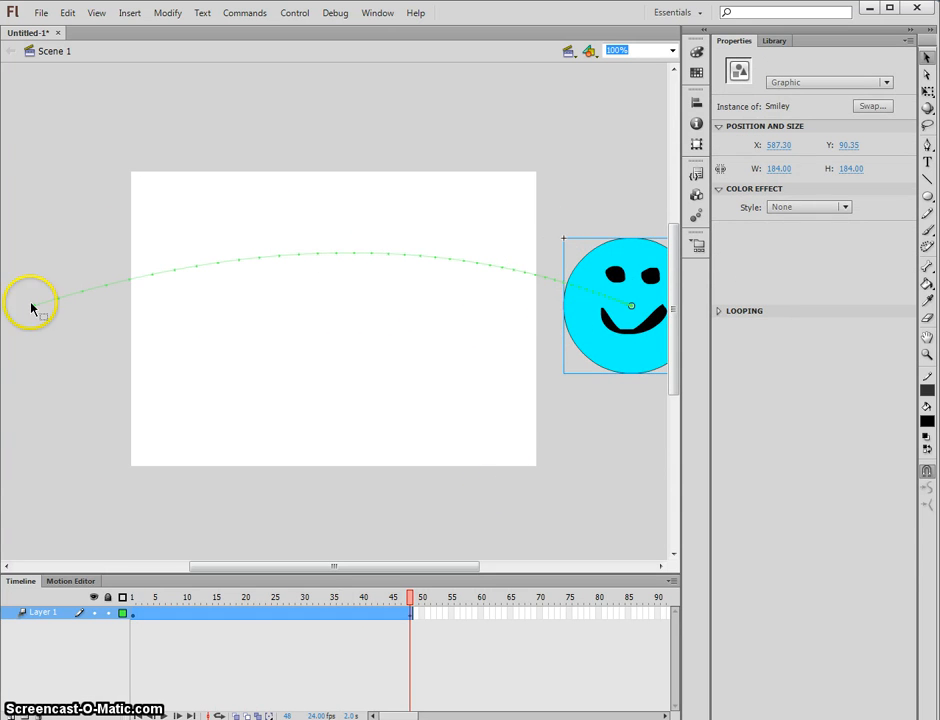
{"action": "left_click", "coordinate": [73, 241]}
{"action": "key", "text": "Return"}
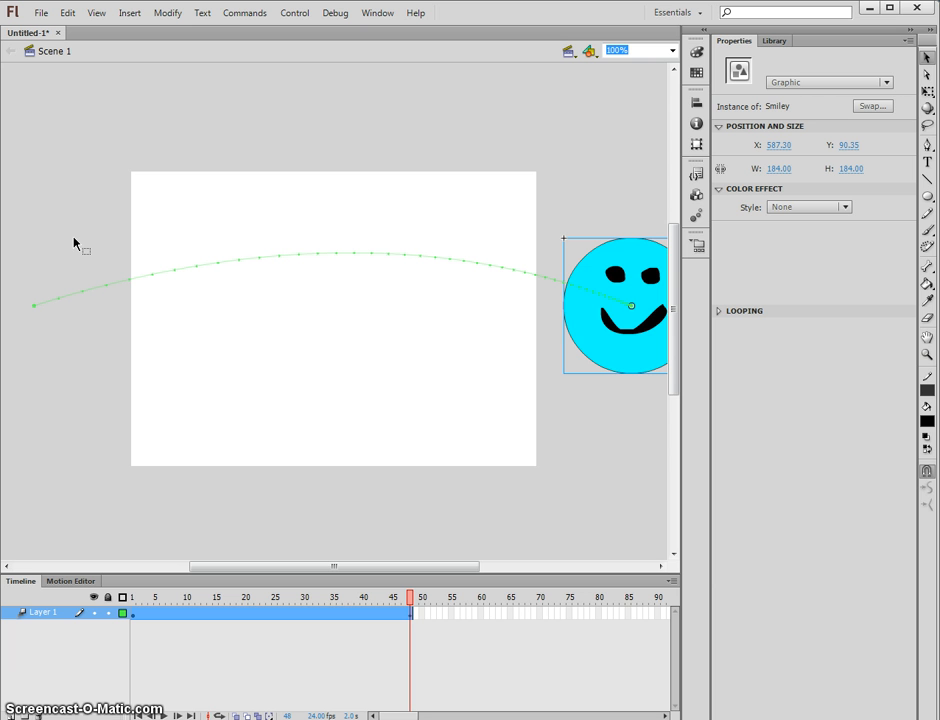
{"action": "key", "text": "ctrl+Return"}
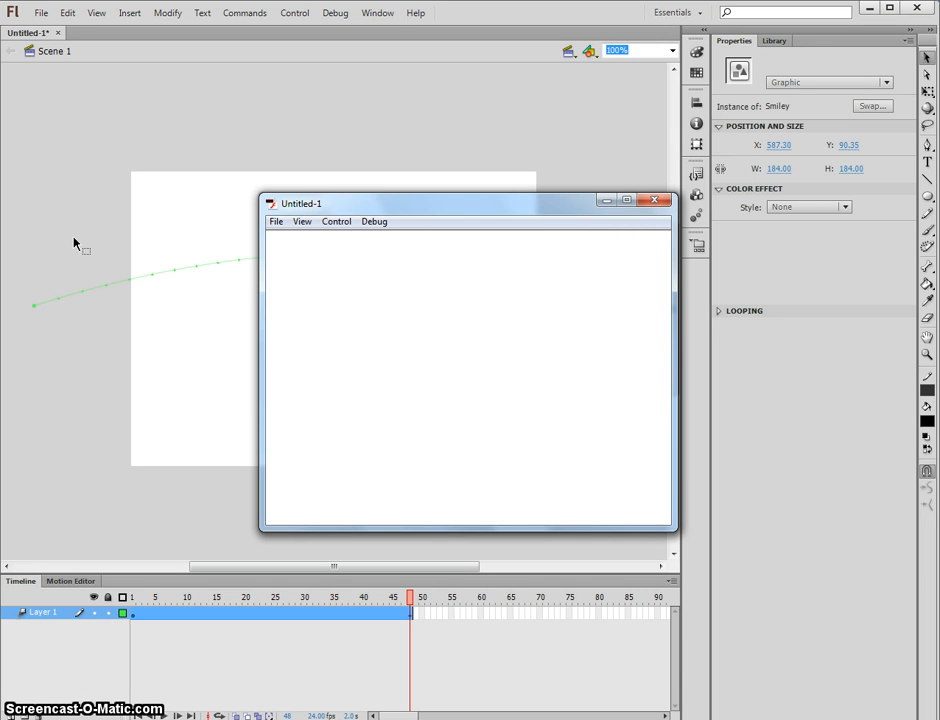
{"action": "left_click", "coordinate": [655, 201]}
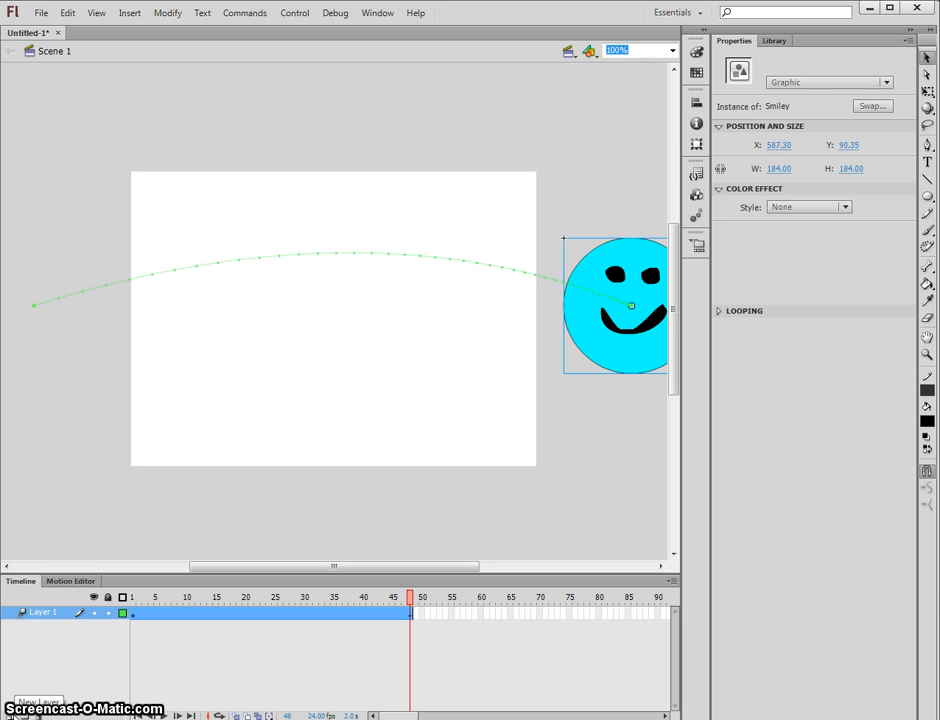
Step: Add a second layer and brush the black outline of a bat-eared figure with a scalloped cape, angular eyes and a mouth on frame 1
{"action": "left_click", "coordinate": [14, 711]}
{"action": "left_click", "coordinate": [133, 613]}
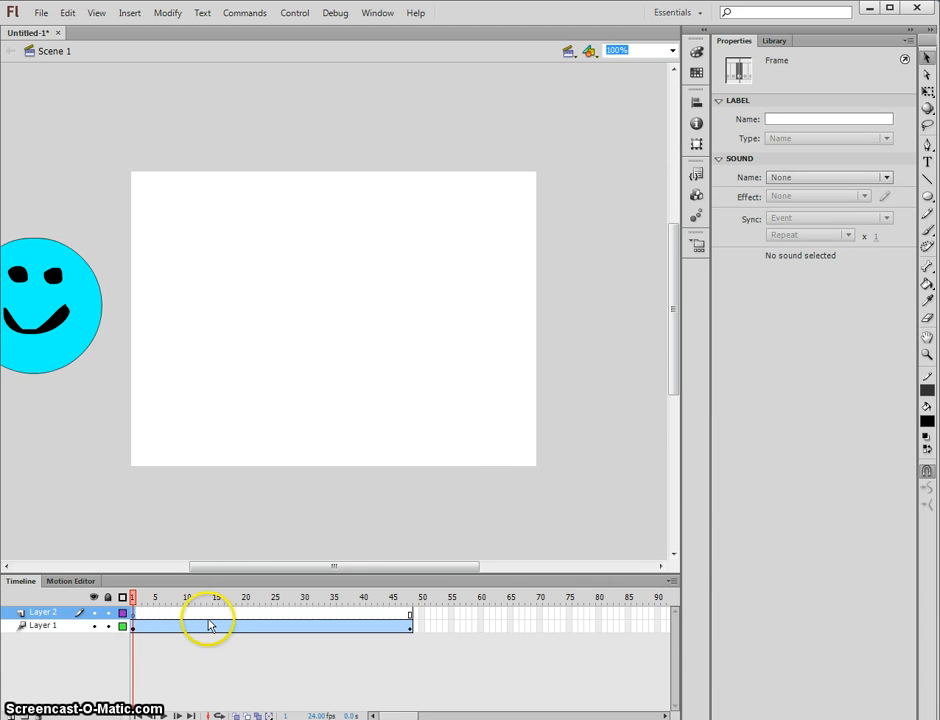
{"action": "left_click", "coordinate": [928, 229]}
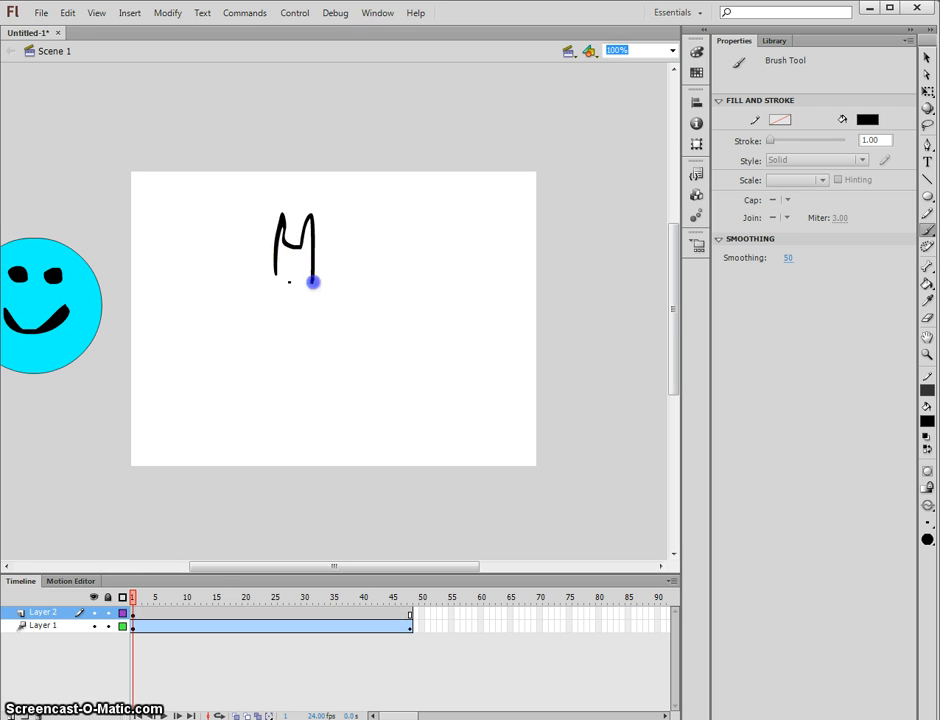
{"action": "left_click", "coordinate": [276, 272]}
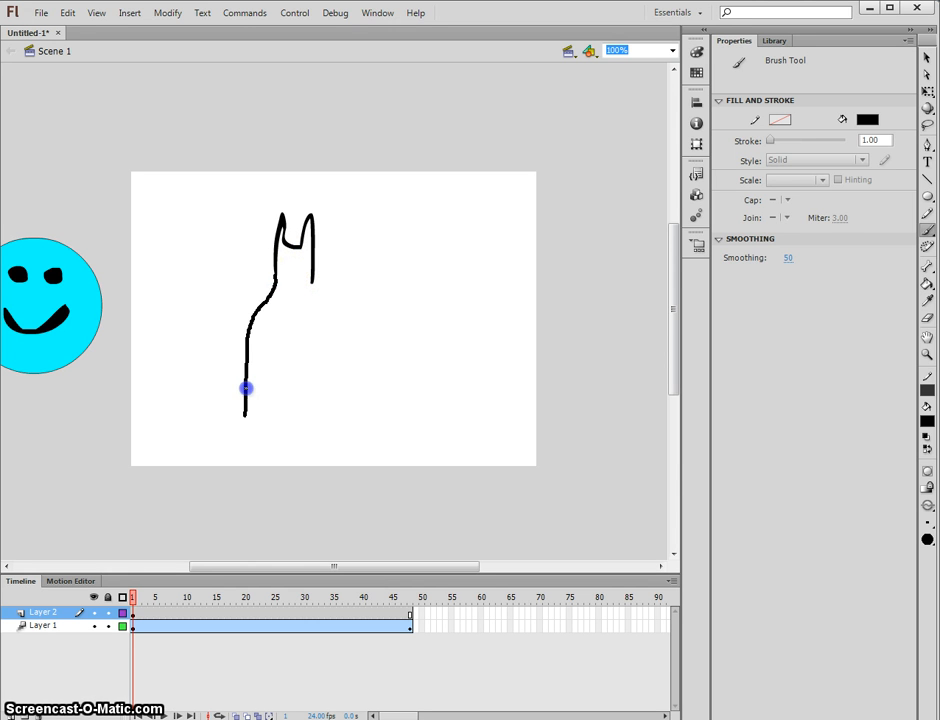
{"action": "left_click", "coordinate": [309, 281]}
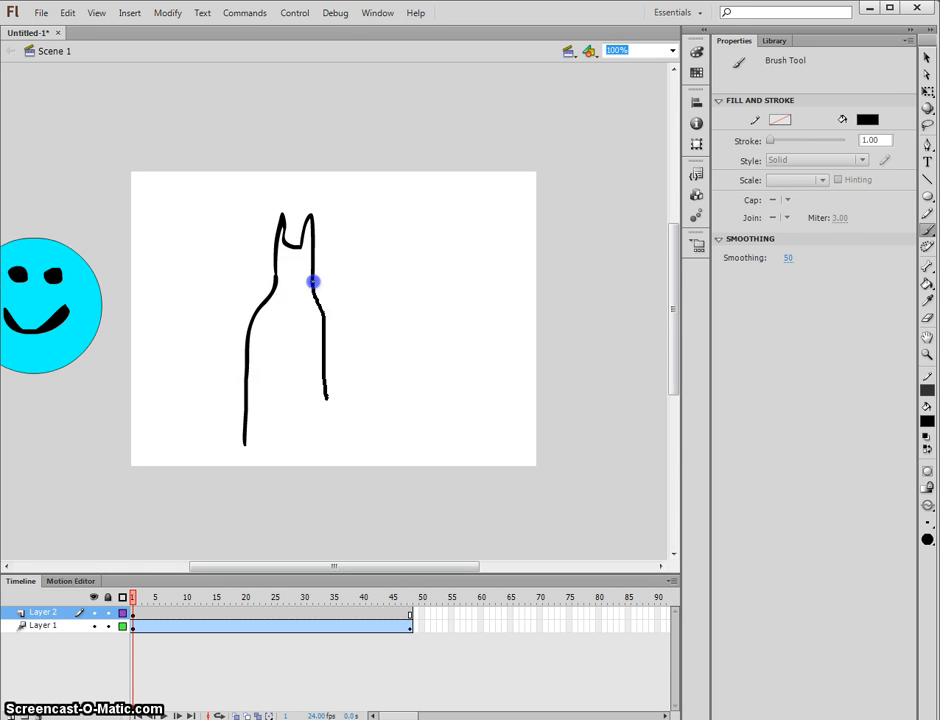
{"action": "left_click_drag", "start_coordinate": [313, 282], "coordinate": [326, 460]}
{"action": "mouse_move", "coordinate": [244, 436]}
{"action": "left_mouse_down"}
{"action": "mouse_move", "coordinate": [243, 445]}
{"action": "mouse_move", "coordinate": [262, 435]}
{"action": "left_mouse_up"}
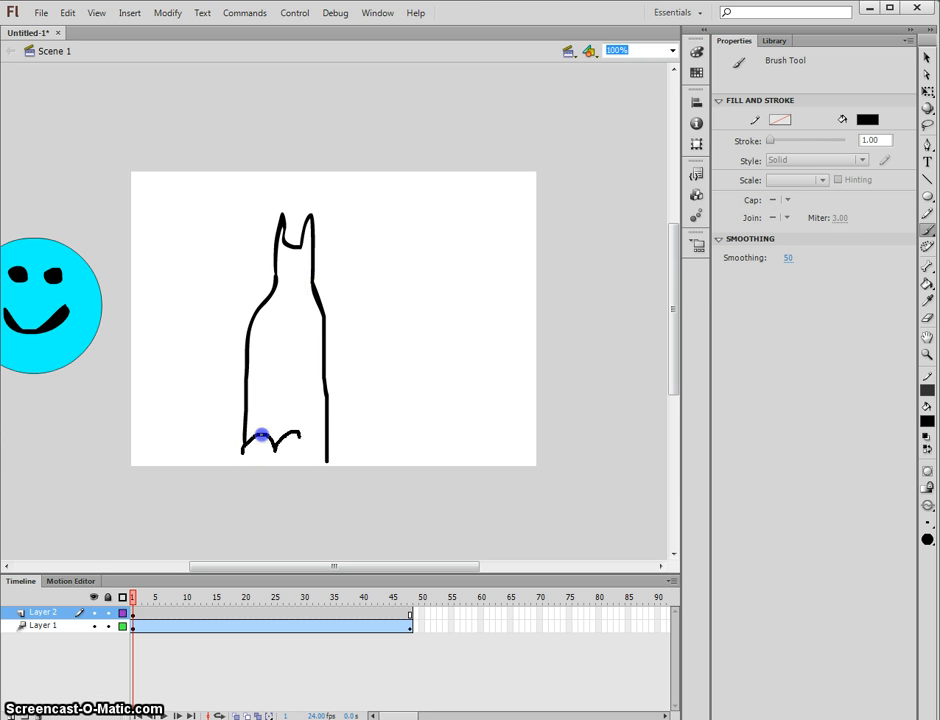
{"action": "mouse_move", "coordinate": [293, 294]}
{"action": "left_mouse_down"}
{"action": "mouse_move", "coordinate": [281, 266]}
{"action": "mouse_move", "coordinate": [296, 266]}
{"action": "left_mouse_up"}
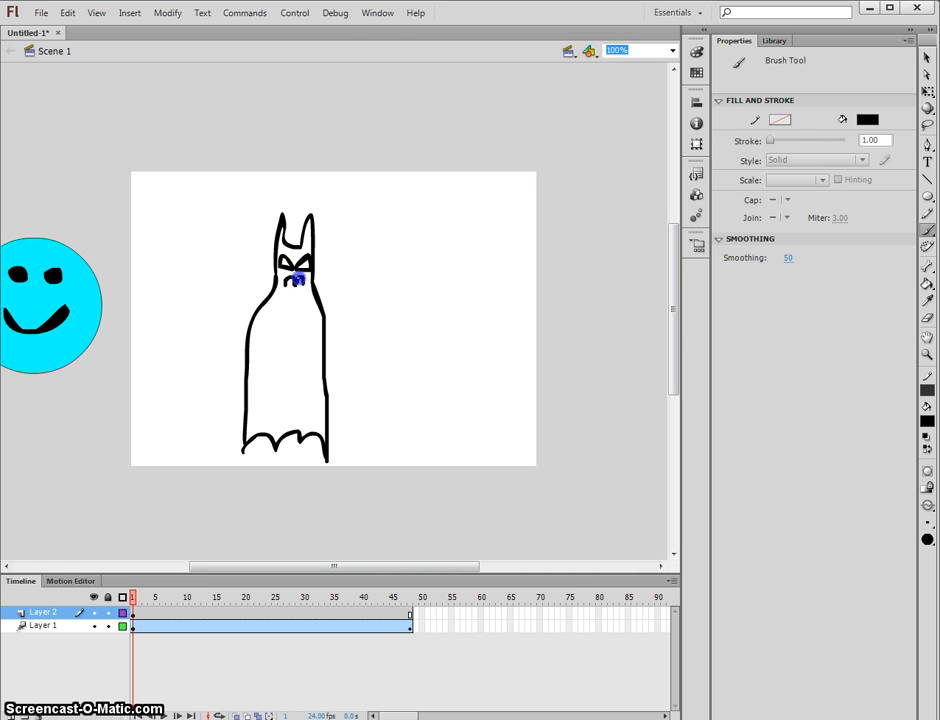
{"action": "left_click_drag", "start_coordinate": [298, 278], "coordinate": [285, 296]}
Step: Fill the figure's body with black, its lower face with pale yellow #FFFFCC and its eyes with red
{"action": "left_click", "coordinate": [926, 284]}
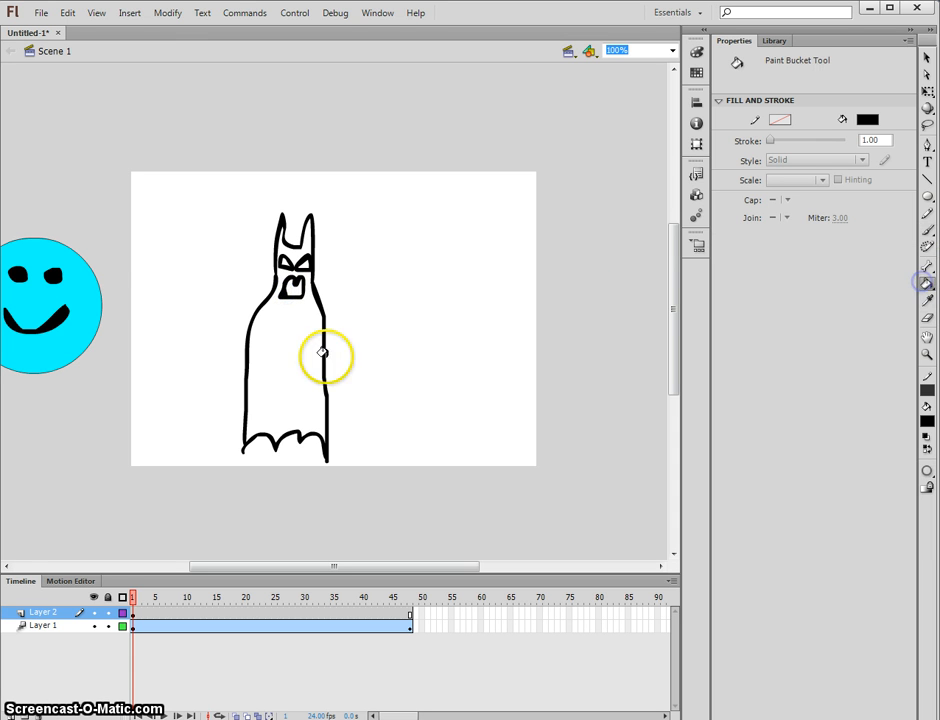
{"action": "left_click", "coordinate": [273, 363]}
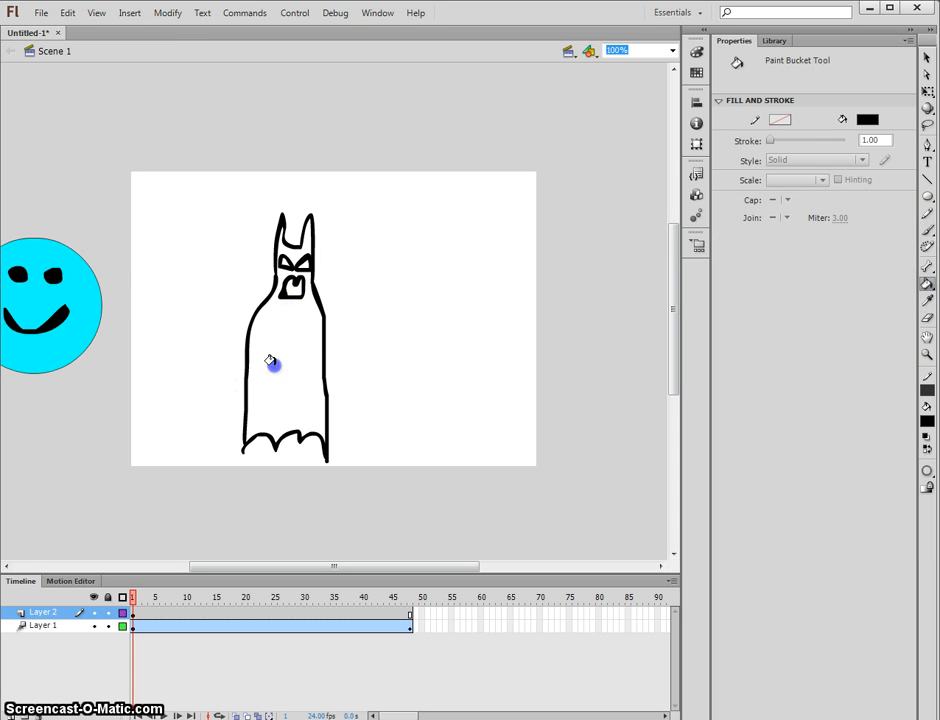
{"action": "left_click", "coordinate": [867, 119]}
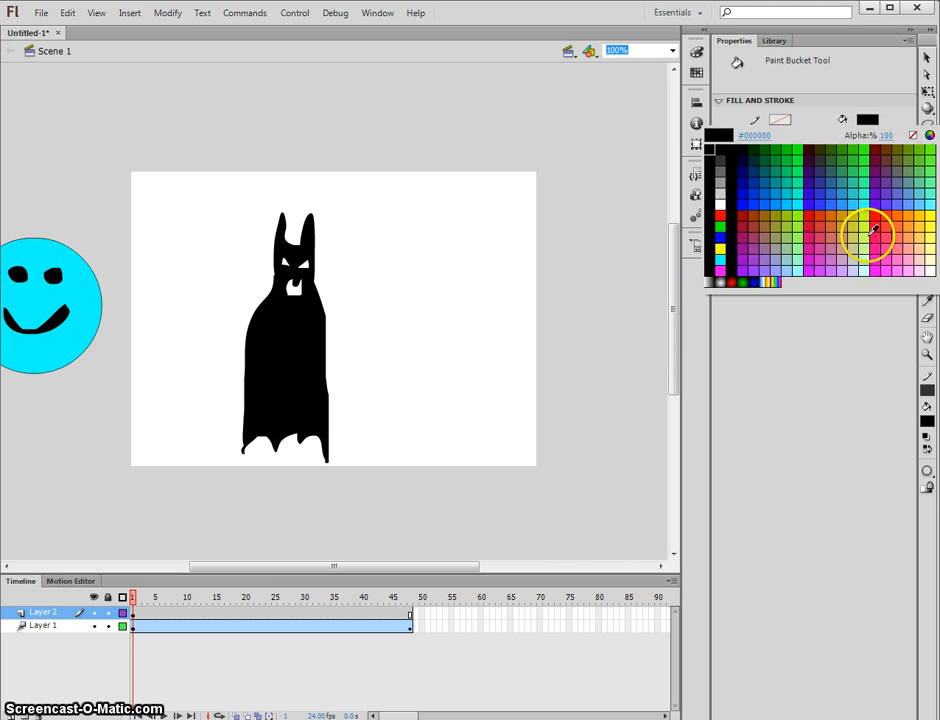
{"action": "left_click", "coordinate": [933, 251]}
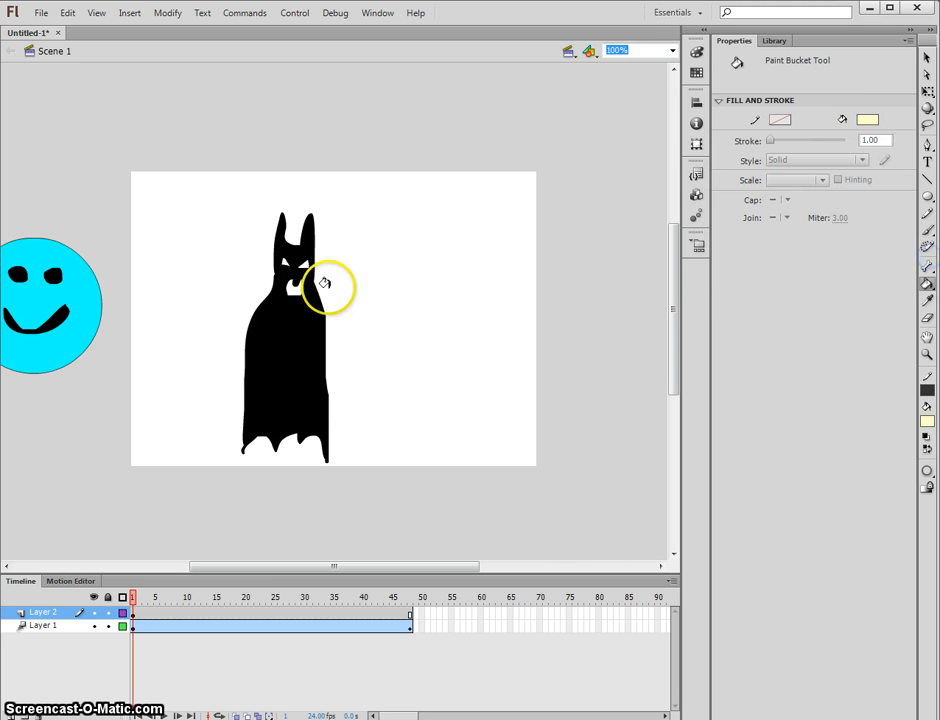
{"action": "left_click", "coordinate": [292, 288]}
{"action": "left_click", "coordinate": [866, 119]}
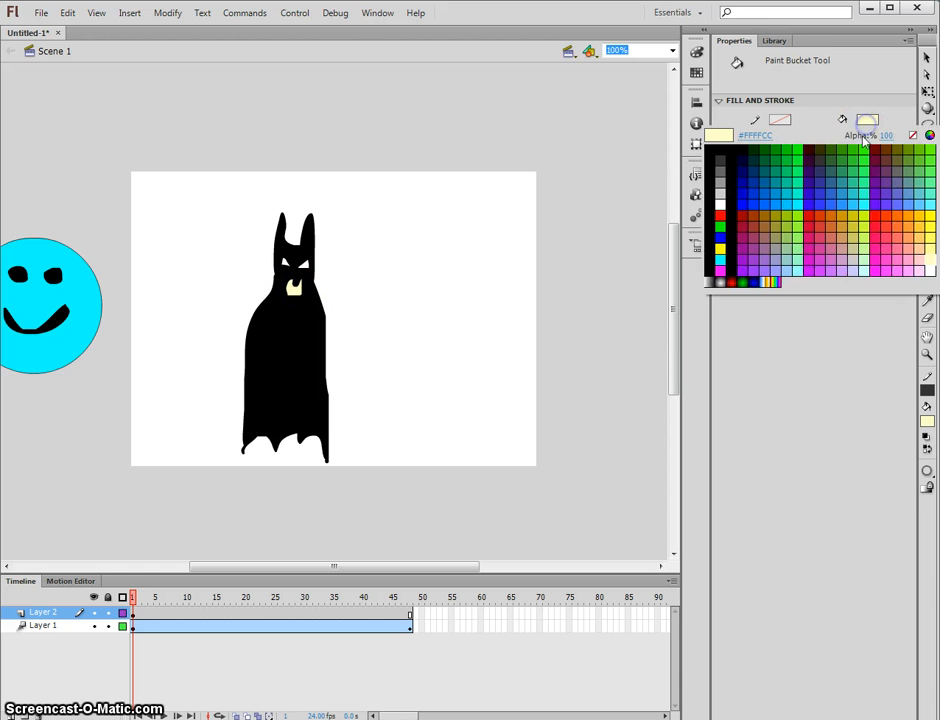
{"action": "left_click", "coordinate": [721, 210]}
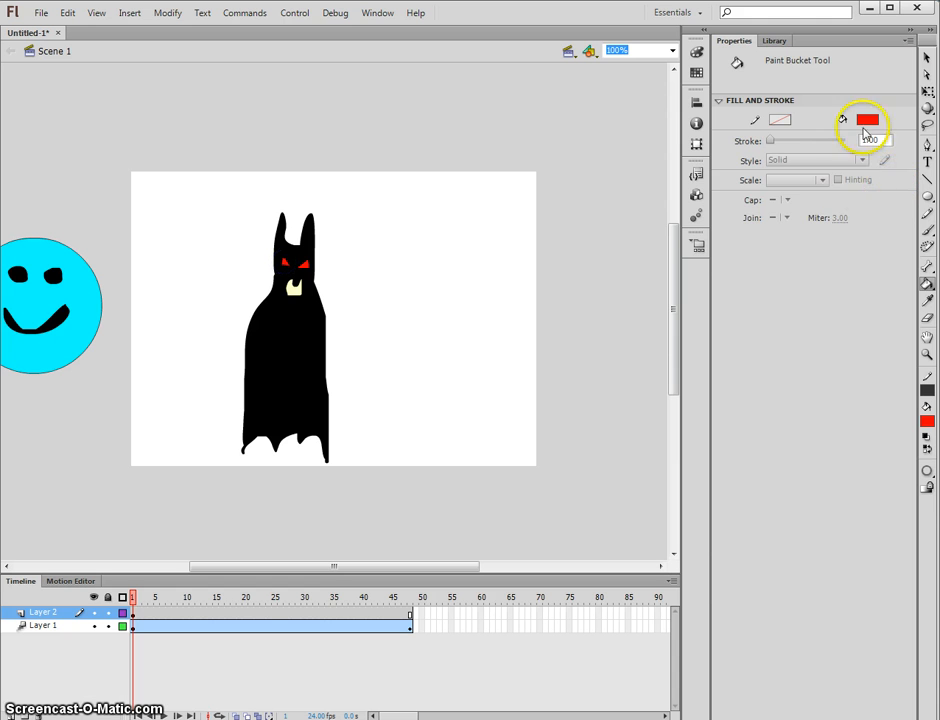
Step: Convert the whole caped figure into a graphic symbol named Batman and check it in the library
{"action": "left_click", "coordinate": [926, 57]}
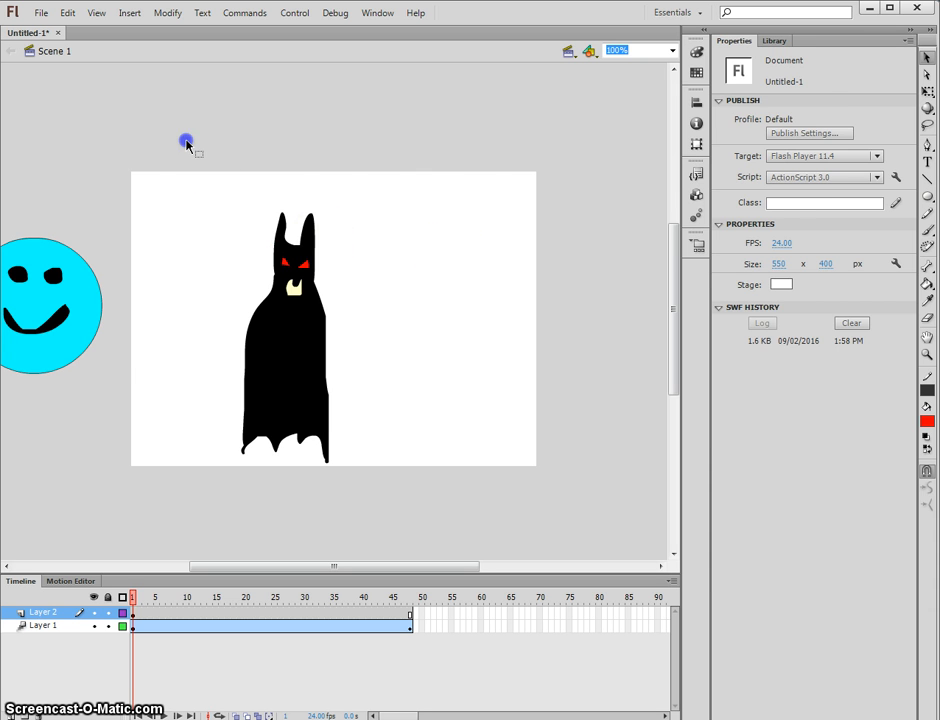
{"action": "left_click_drag", "start_coordinate": [186, 143], "coordinate": [432, 509]}
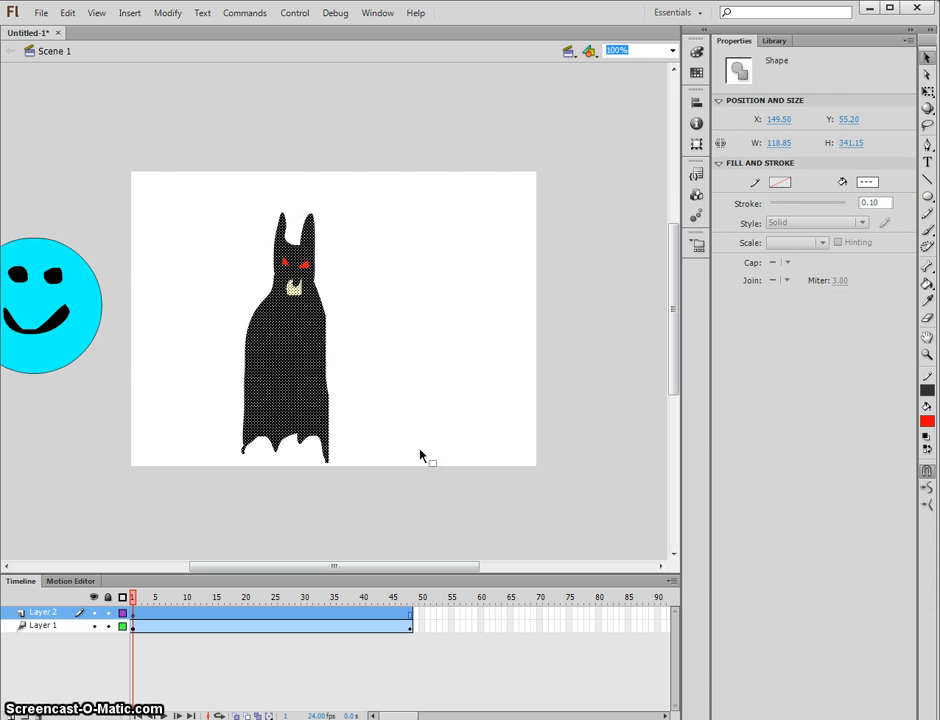
{"action": "key", "text": "F8"}
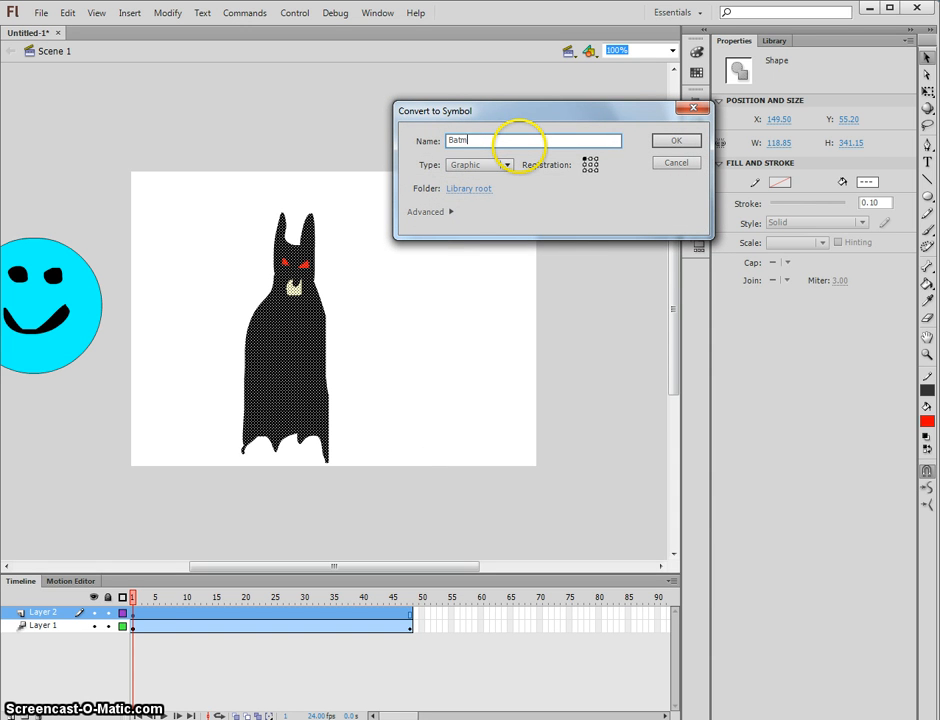
{"action": "key", "text": "Return"}
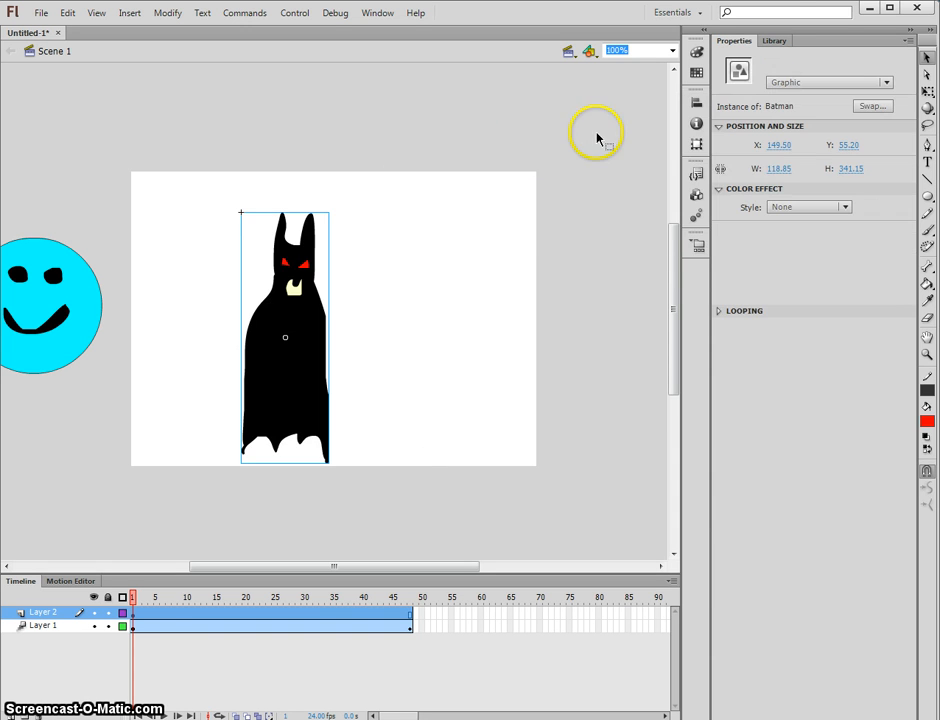
{"action": "left_click", "coordinate": [773, 44]}
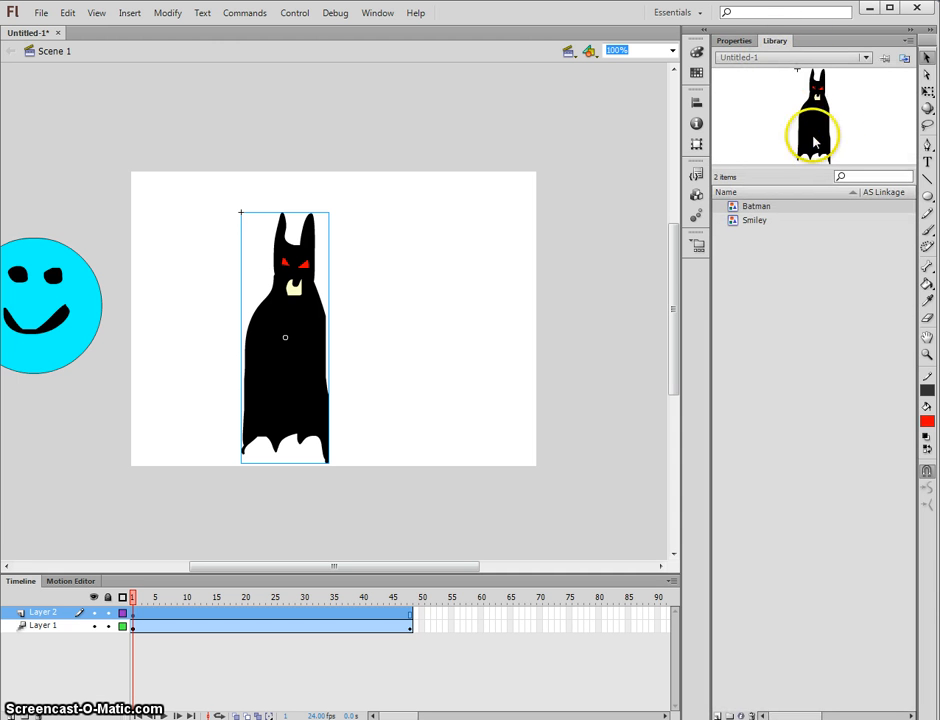
{"action": "left_click", "coordinate": [736, 44]}
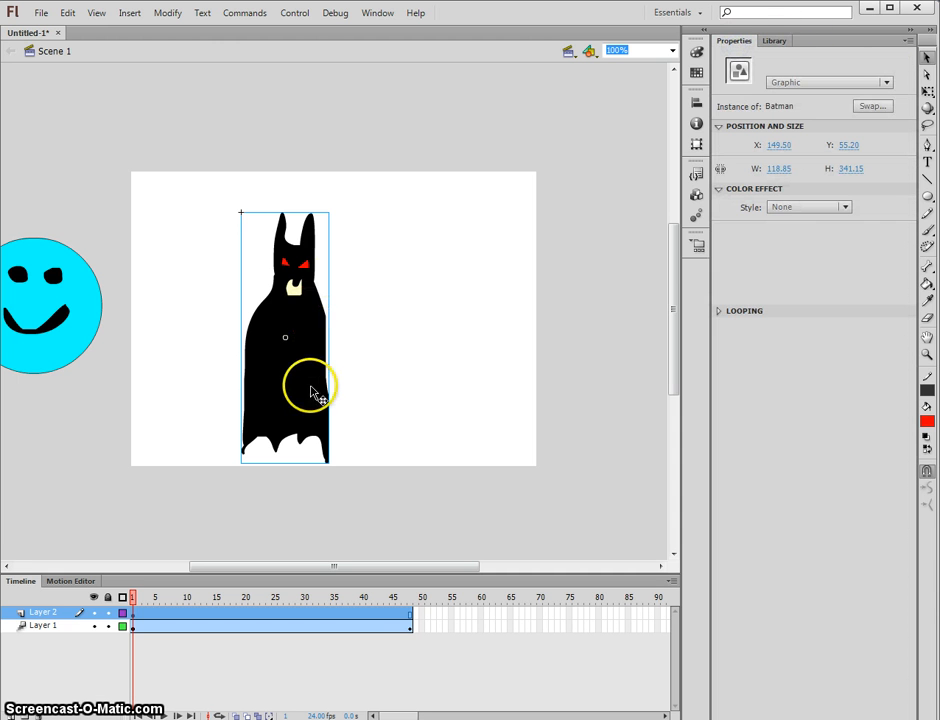
Step: Place Batman just off the stage's right edge, create a motion tween for it, and play the animation
{"action": "left_click_drag", "start_coordinate": [285, 379], "coordinate": [597, 368]}
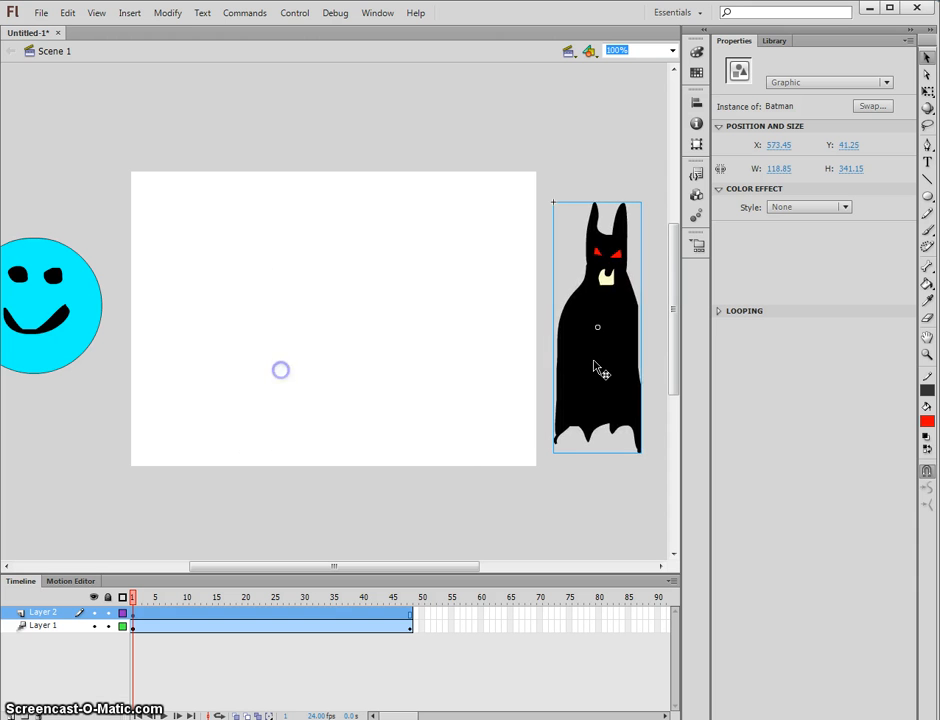
{"action": "right_click", "coordinate": [590, 360]}
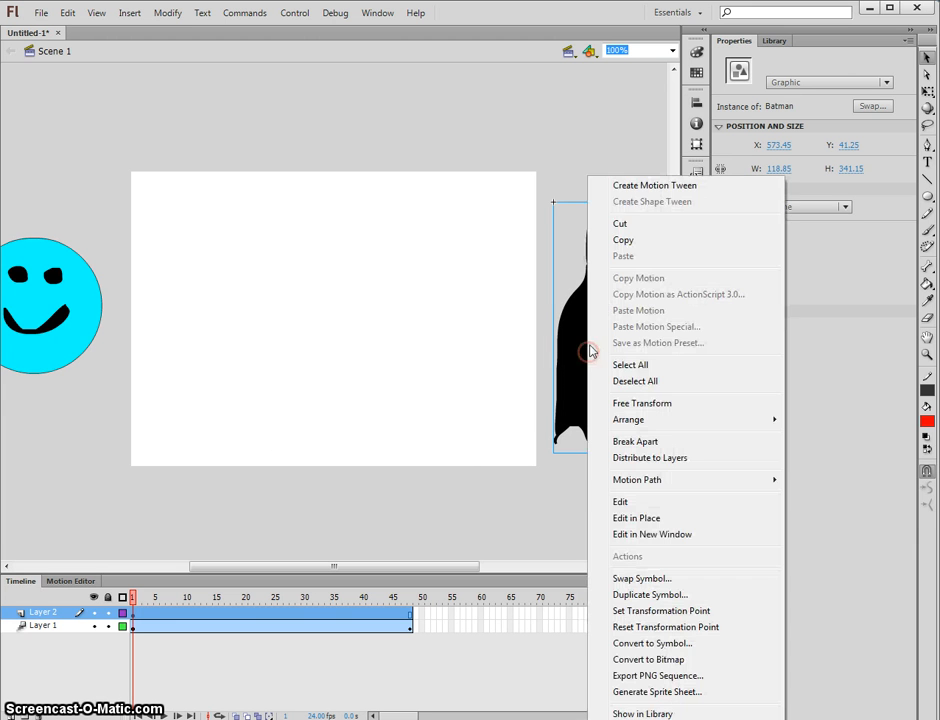
{"action": "left_click", "coordinate": [614, 186]}
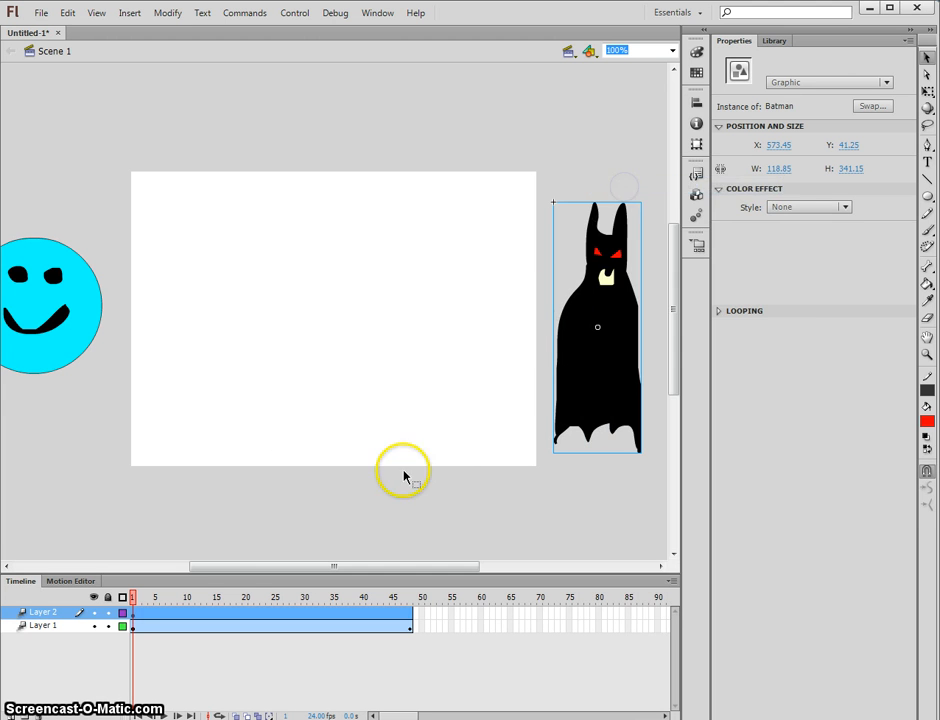
{"action": "left_click", "coordinate": [133, 598]}
{"action": "key", "text": "Return"}
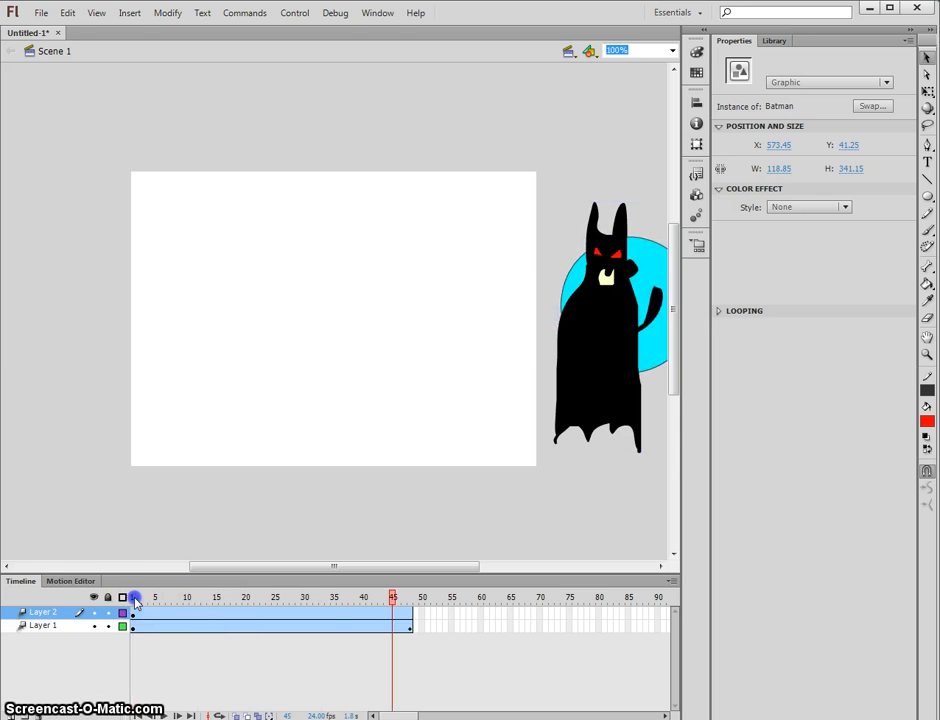
Step: At frame 48, move Batman straight across to just off the stage's left edge and play the animation
{"action": "left_click_drag", "start_coordinate": [632, 390], "coordinate": [78, 380]}
{"action": "left_click", "coordinate": [348, 566]}
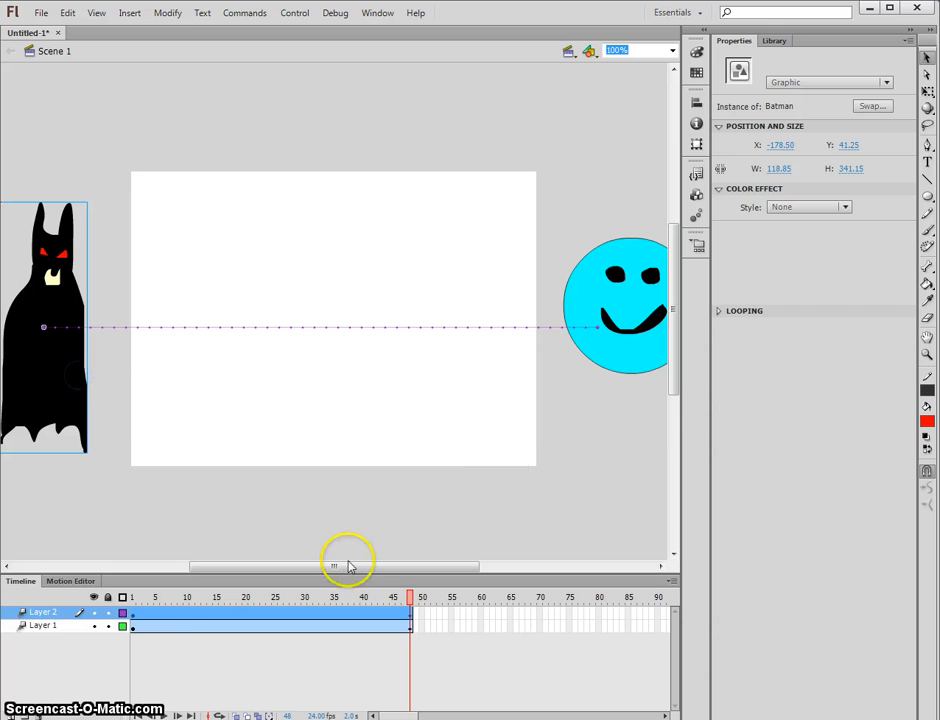
{"action": "left_click", "coordinate": [224, 645]}
{"action": "key", "text": "Return"}
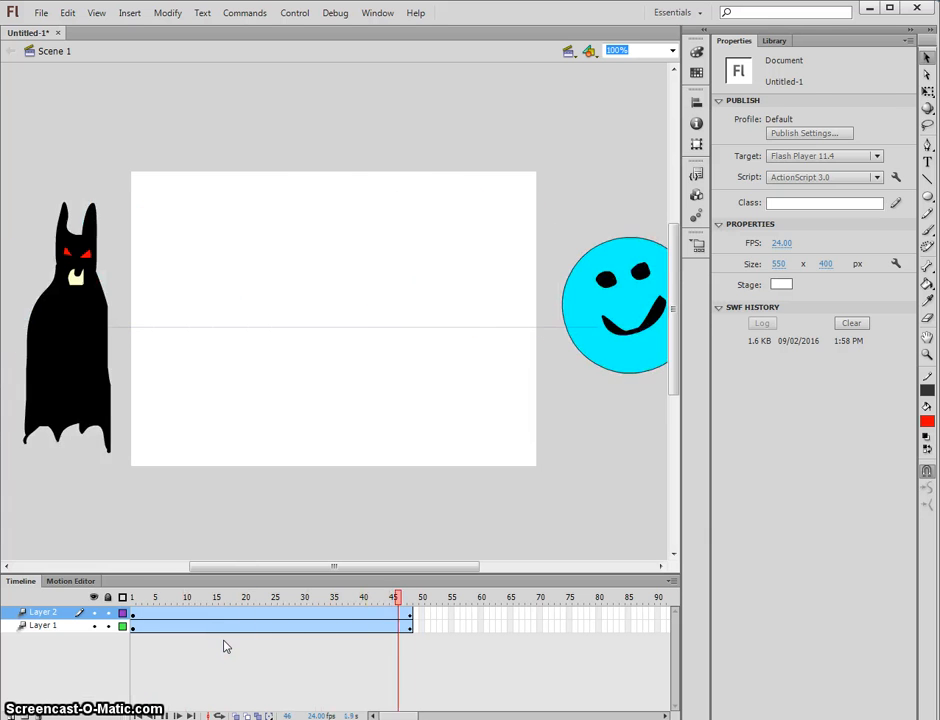
Step: Move Layer 2 below Layer 1, play the animation, and return Layer 2 above Layer 1
{"action": "left_click", "coordinate": [49, 618]}
{"action": "left_click_drag", "start_coordinate": [52, 632], "coordinate": [53, 635]}
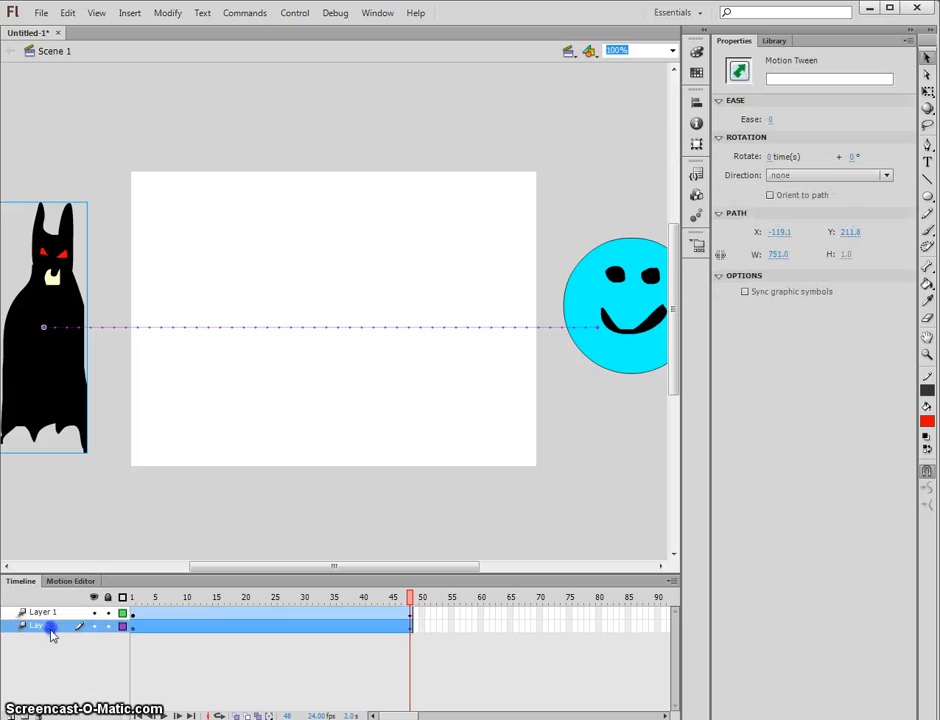
{"action": "key", "text": "Return"}
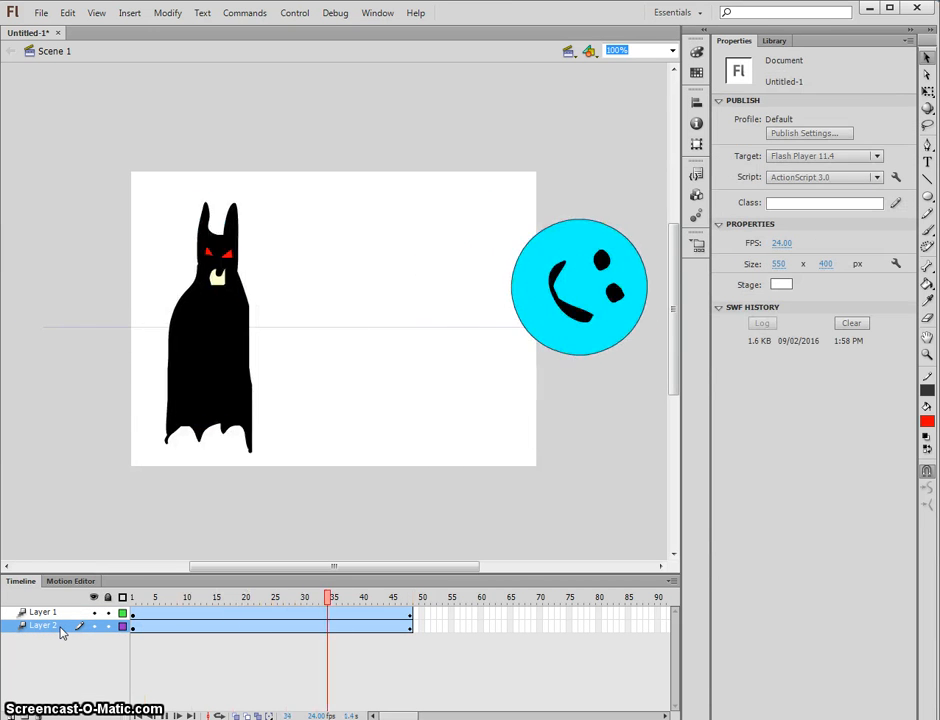
{"action": "mouse_move", "coordinate": [60, 630]}
{"action": "left_mouse_down"}
{"action": "mouse_move", "coordinate": [27, 634]}
{"action": "mouse_move", "coordinate": [55, 629]}
{"action": "mouse_move", "coordinate": [52, 617]}
{"action": "left_mouse_up"}
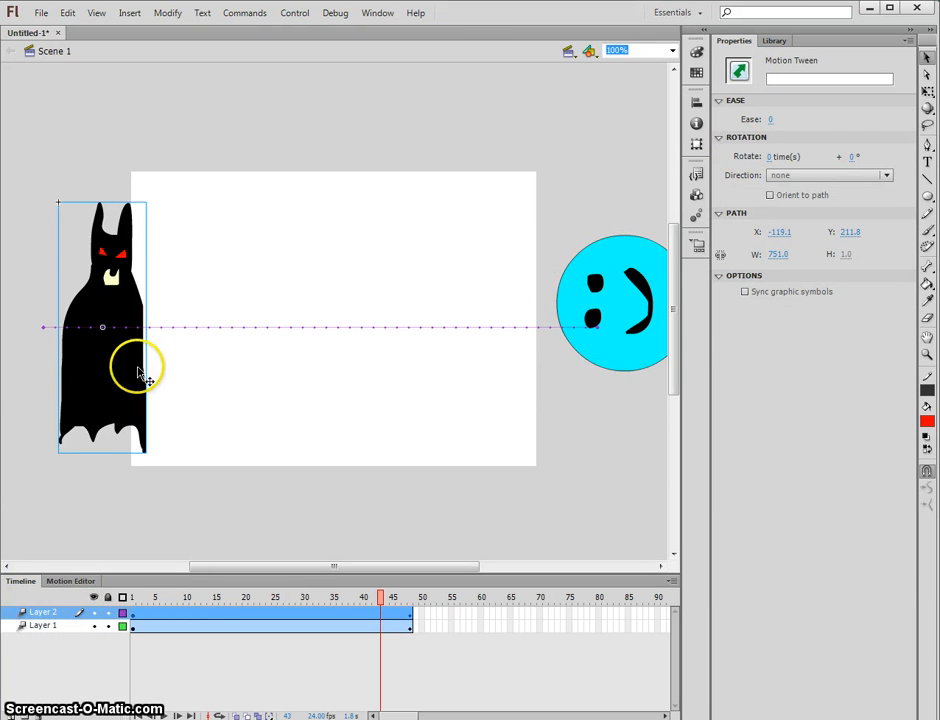
Step: At frame 48, rotate Batman 20° counterclockwise and scale it down to about 116 × 159 px, and play the animation
{"action": "left_click", "coordinate": [409, 613]}
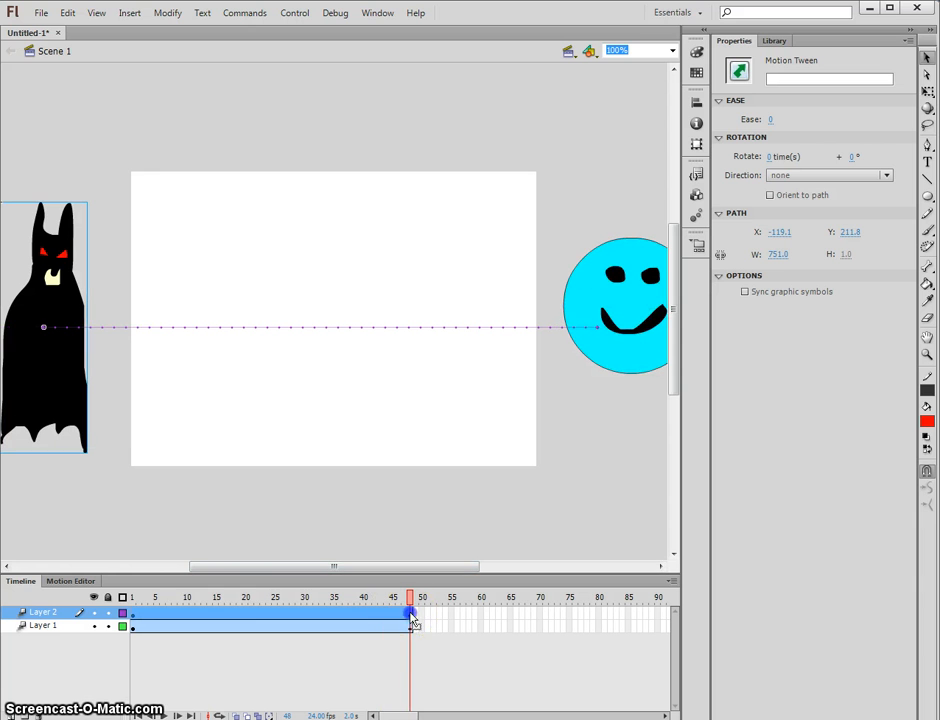
{"action": "left_click", "coordinate": [928, 92]}
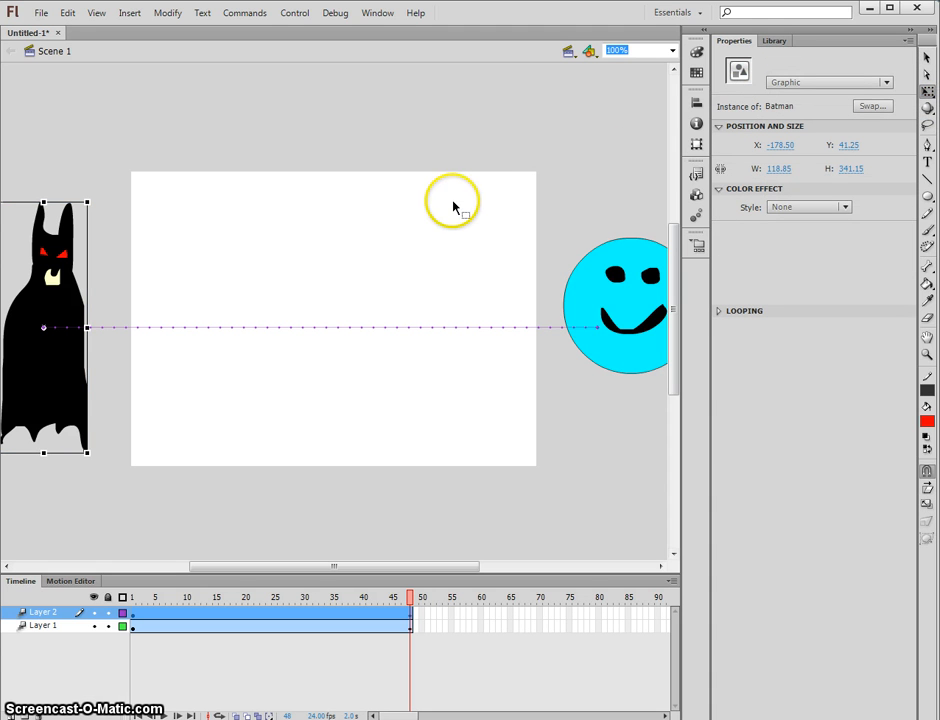
{"action": "left_click_drag", "start_coordinate": [333, 568], "coordinate": [312, 567]}
{"action": "left_click_drag", "start_coordinate": [135, 191], "coordinate": [88, 262]}
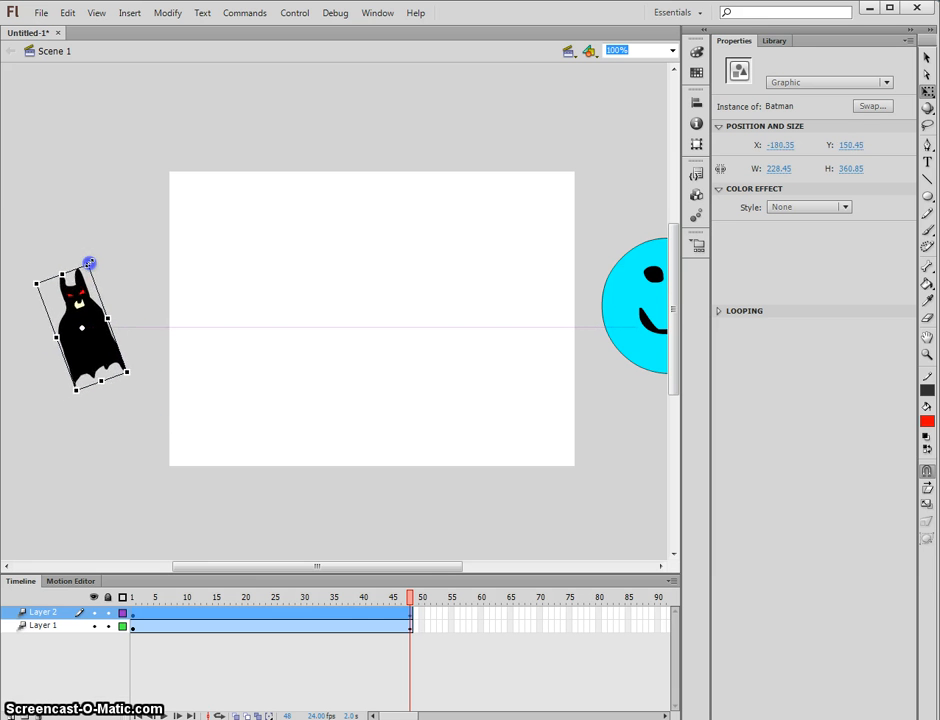
{"action": "left_click", "coordinate": [409, 599]}
{"action": "key", "text": "Return"}
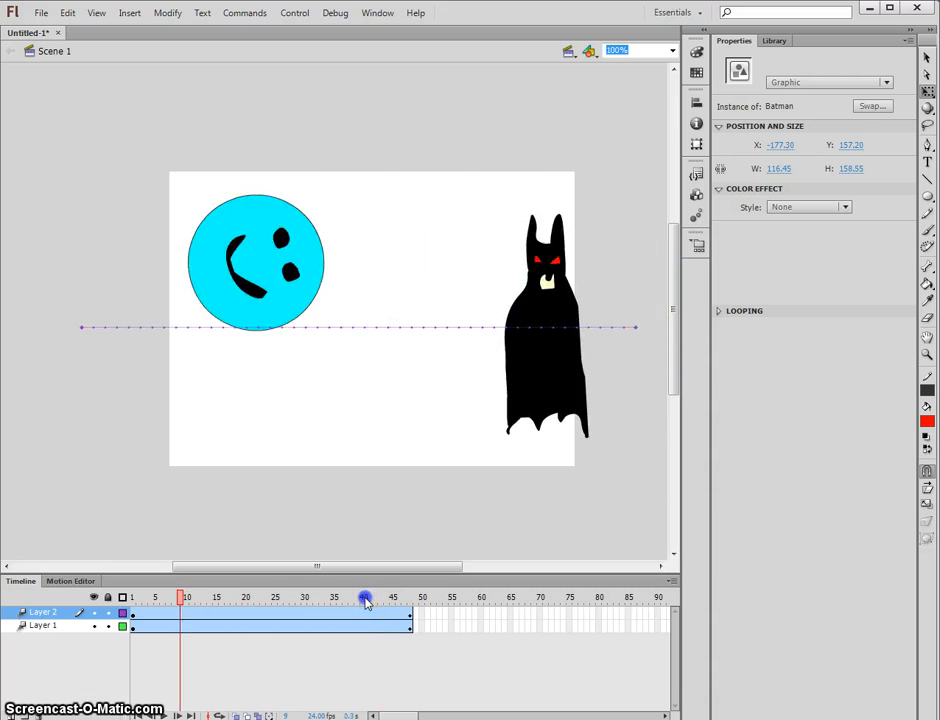
Step: Scrub the animation to frame 48 and shrink the tilted Batman there further to about 33 × 52 px
{"action": "left_click", "coordinate": [124, 598]}
{"action": "left_click_drag", "start_coordinate": [124, 598], "coordinate": [410, 598]}
{"action": "left_click", "coordinate": [127, 354]}
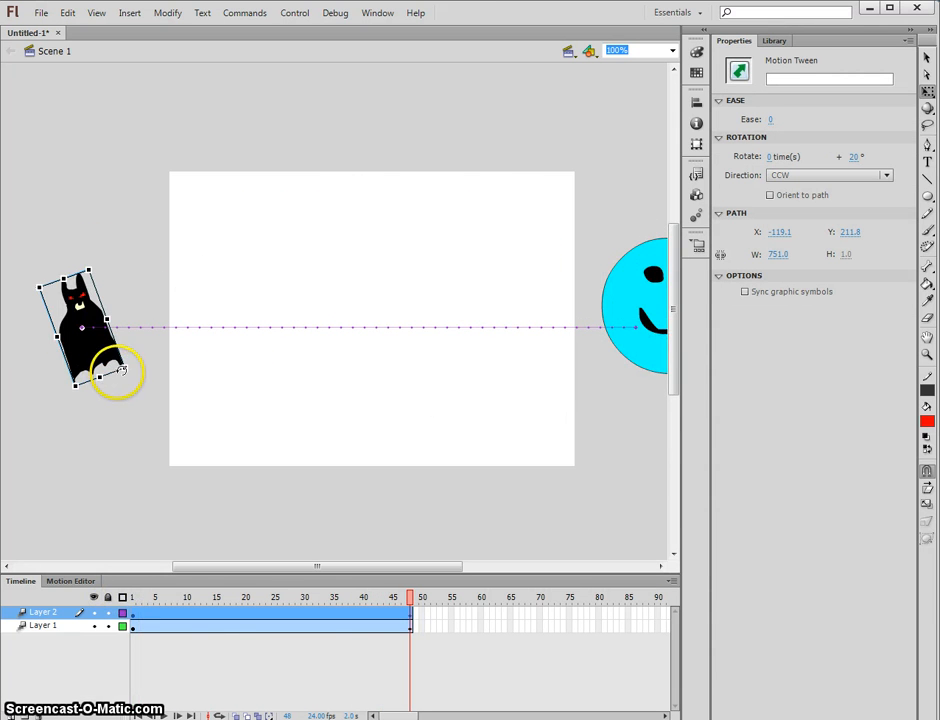
{"action": "left_click_drag", "start_coordinate": [119, 368], "coordinate": [116, 371]}
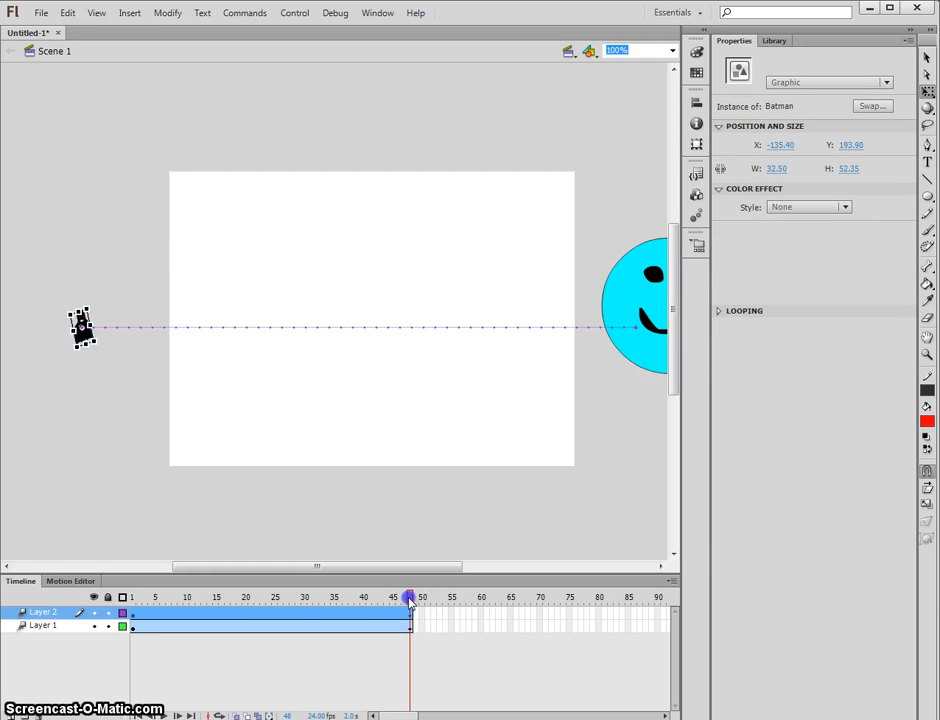
Step: Scrub the timeline back to frame 1 and test the movie in a separate preview window
{"action": "left_click_drag", "start_coordinate": [409, 601], "coordinate": [63, 597]}
{"action": "key", "text": "ctrl+Return"}
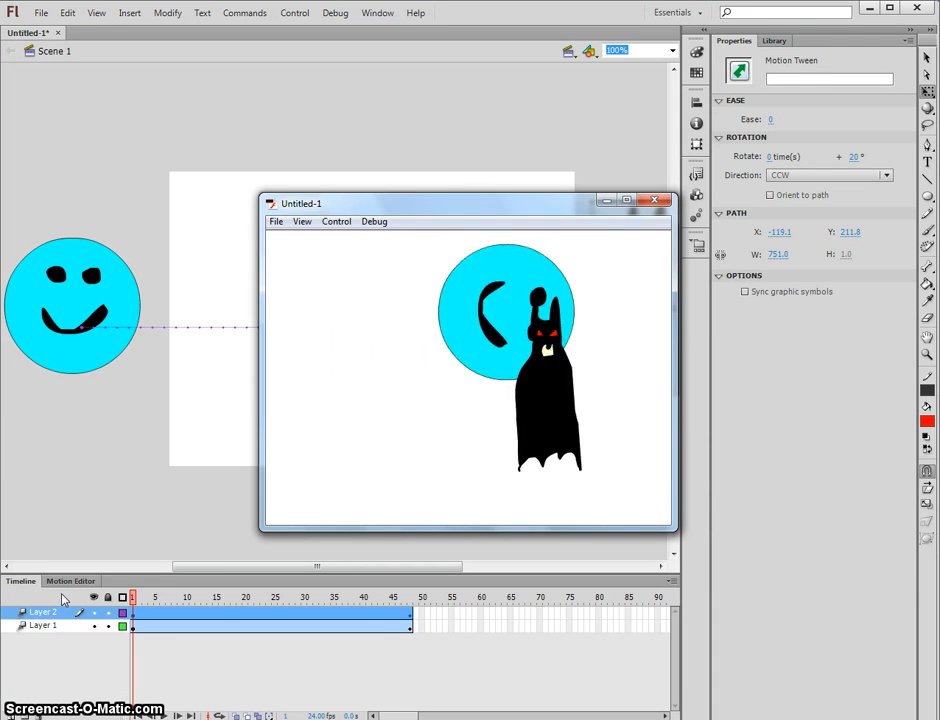
{"action": "left_click", "coordinate": [99, 597]}
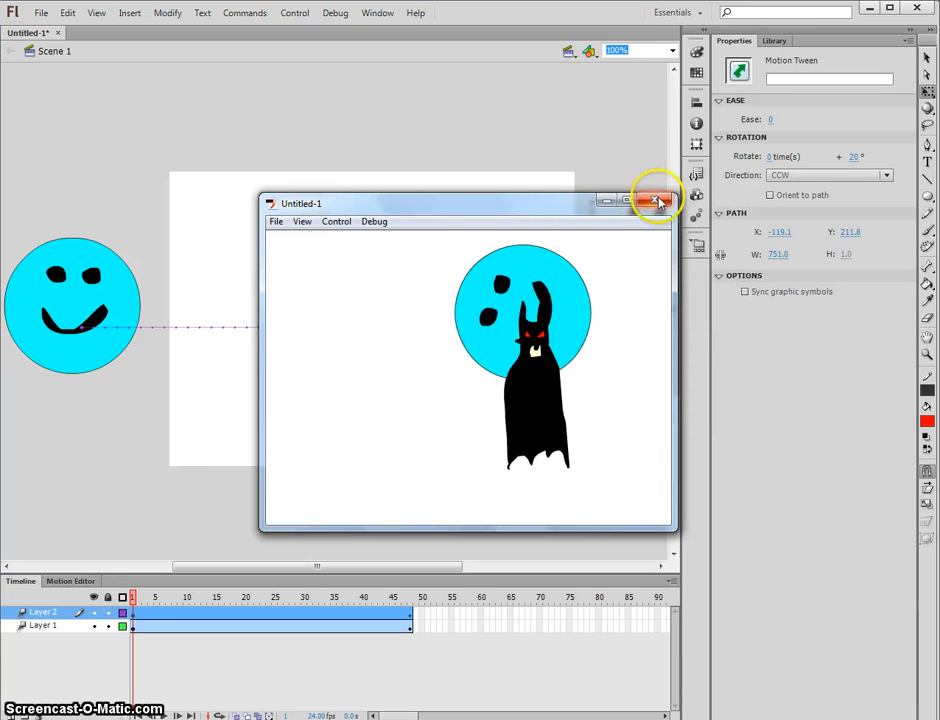
Step: Close the movie preview, add a new layer, and move it below Layer 1 for the background
{"action": "left_click", "coordinate": [657, 203]}
{"action": "left_click", "coordinate": [46, 628]}
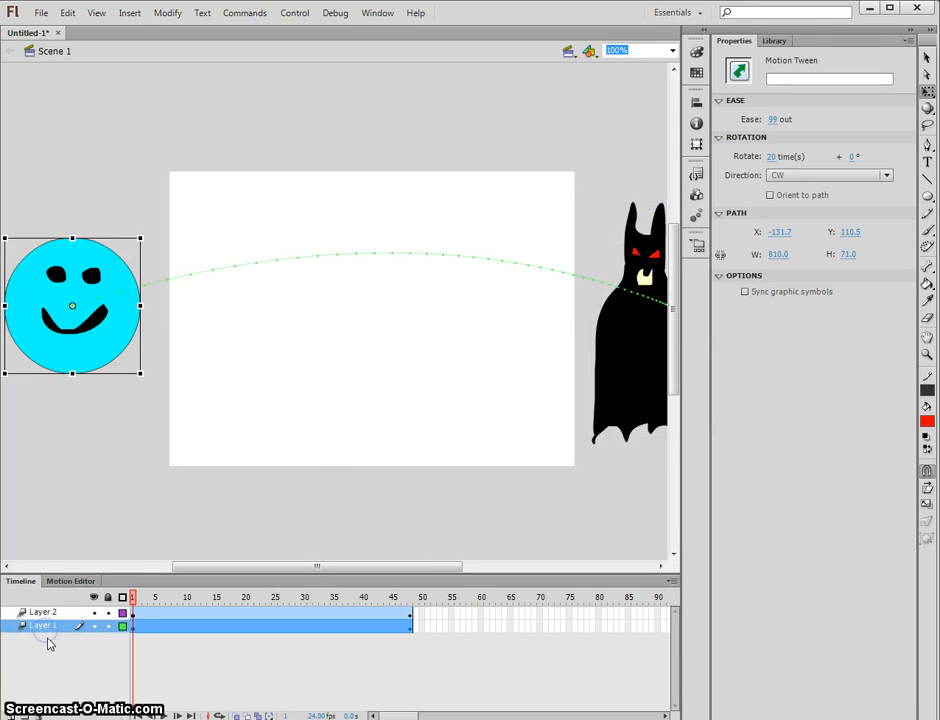
{"action": "left_click", "coordinate": [16, 714]}
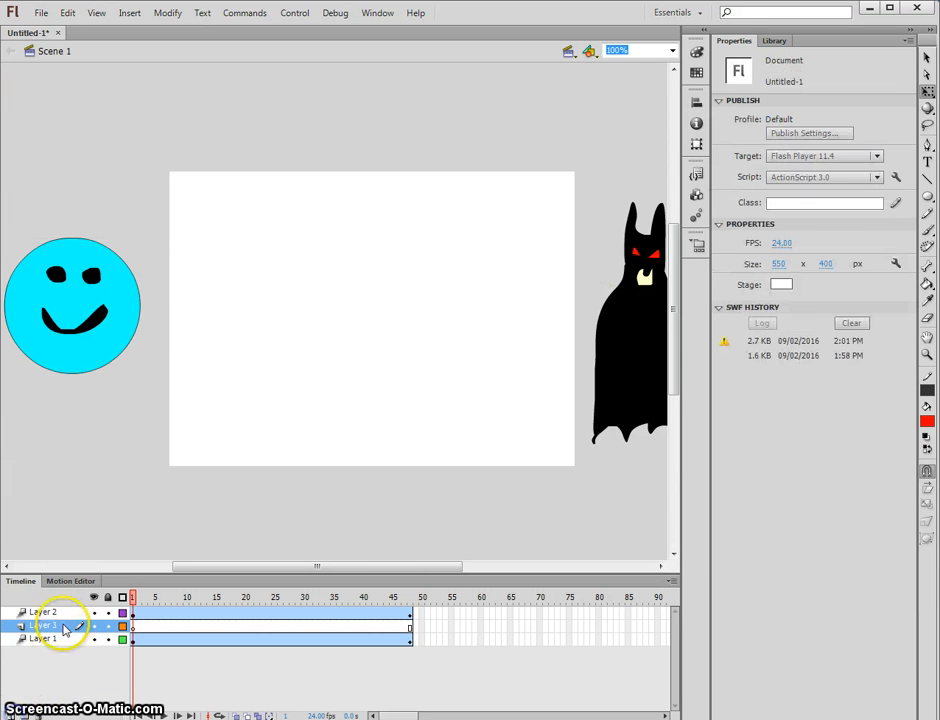
{"action": "left_click_drag", "start_coordinate": [55, 650], "coordinate": [55, 647]}
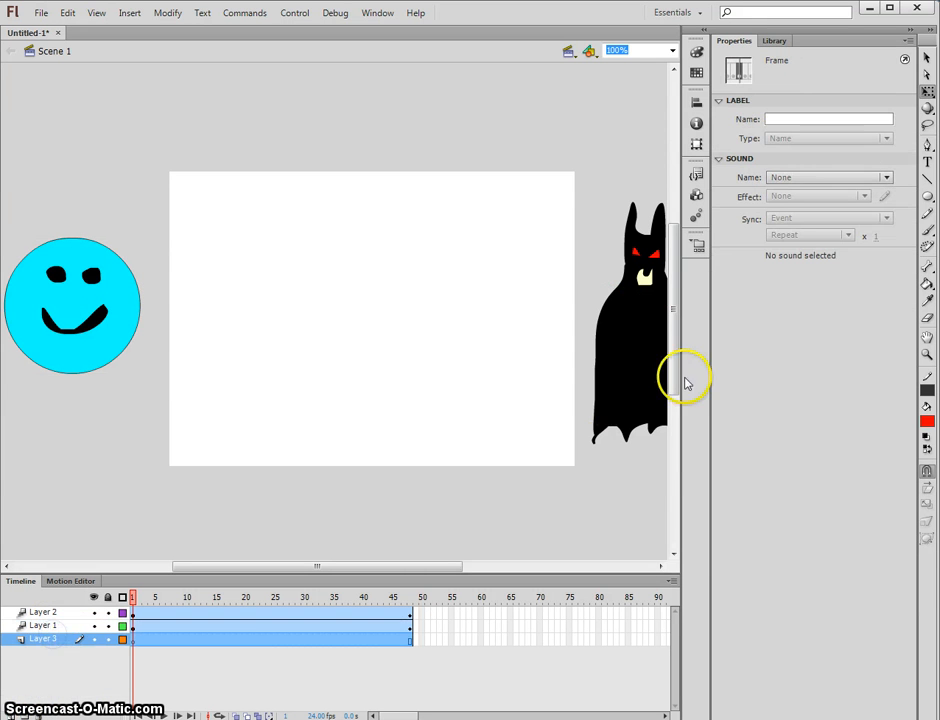
Step: Paint a closed red city-skyline outline with the Brush tool on the new bottom layer, extending past the stage's sides and lower edge
{"action": "left_click", "coordinate": [928, 230]}
{"action": "left_click_drag", "start_coordinate": [239, 232], "coordinate": [157, 232]}
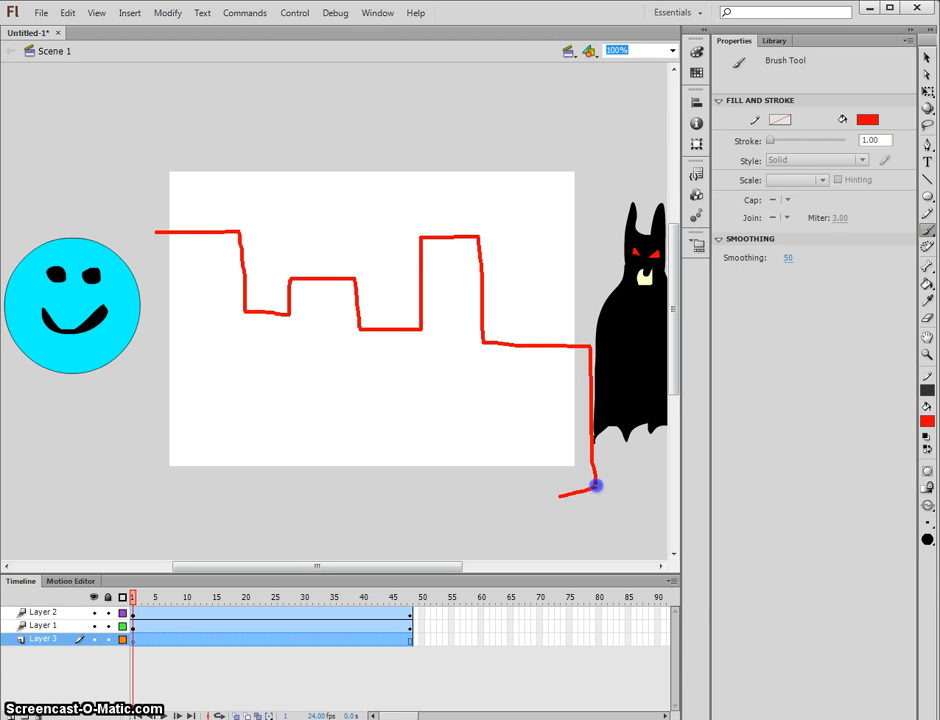
{"action": "left_click_drag", "start_coordinate": [595, 485], "coordinate": [152, 363]}
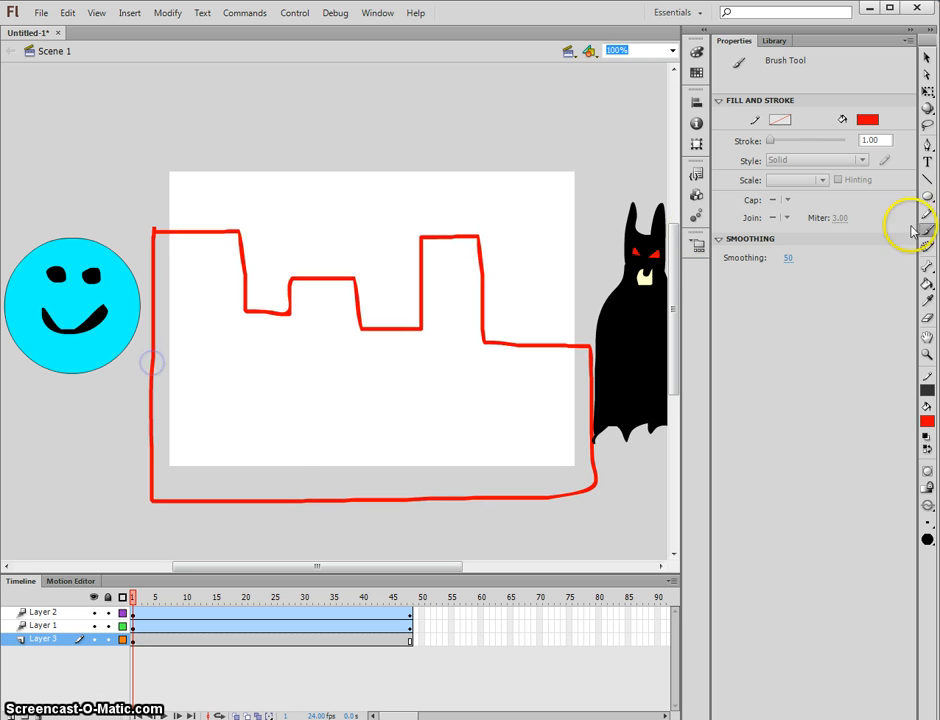
Step: Fill the inside of the red skyline outline with light grey using the Paint Bucket
{"action": "left_click", "coordinate": [927, 284]}
{"action": "left_click", "coordinate": [874, 120]}
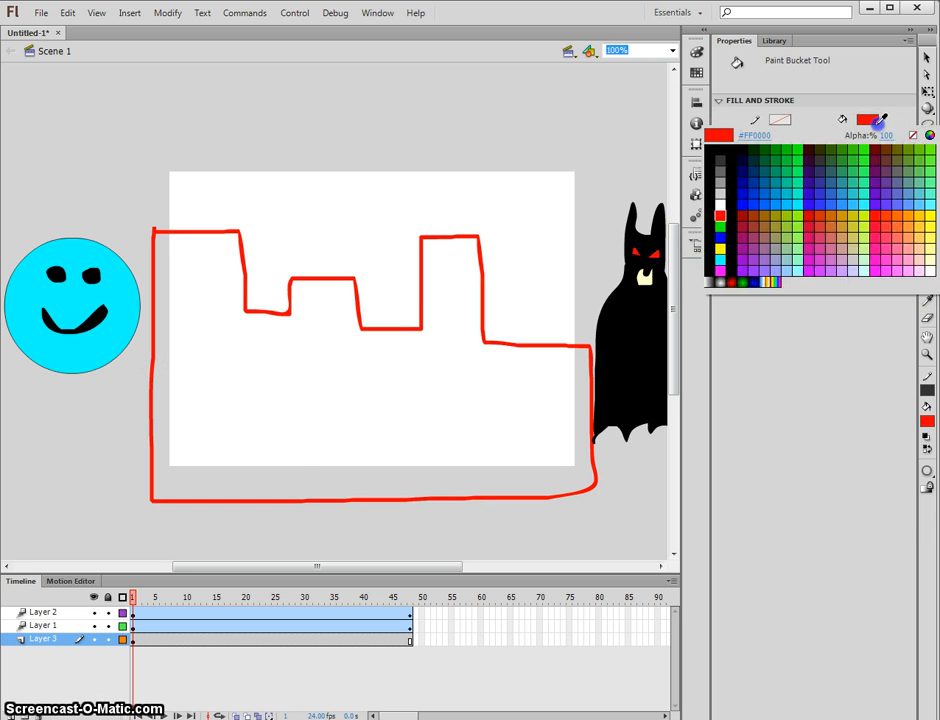
{"action": "left_click", "coordinate": [730, 203]}
{"action": "left_click", "coordinate": [548, 363]}
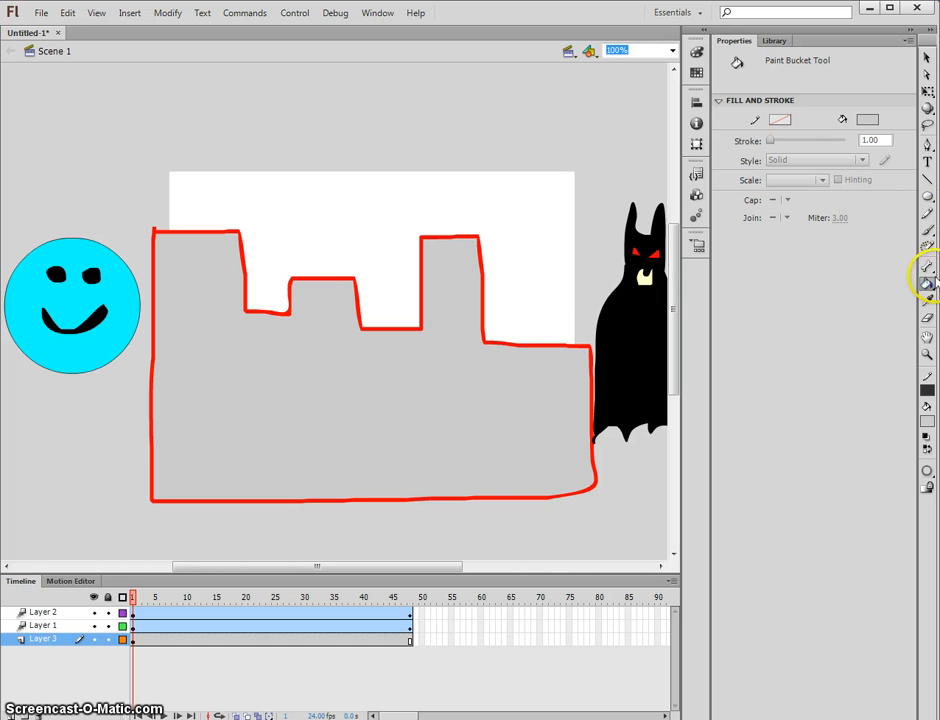
Step: Brush a light grey outline around the sky area above the skyline and fill it with dark blue
{"action": "left_click", "coordinate": [929, 229]}
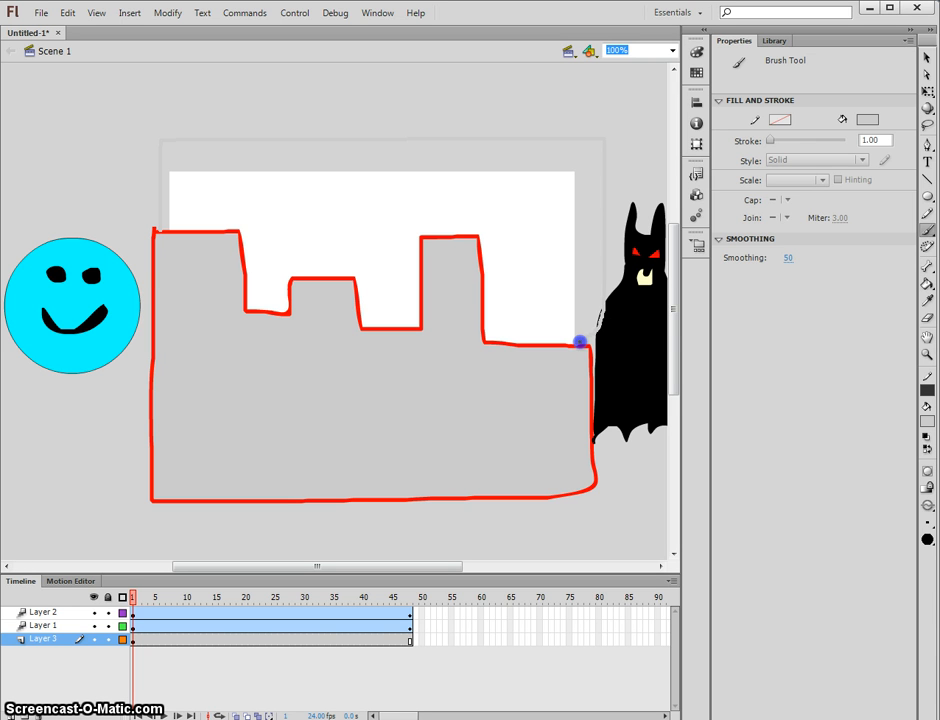
{"action": "left_click", "coordinate": [928, 286]}
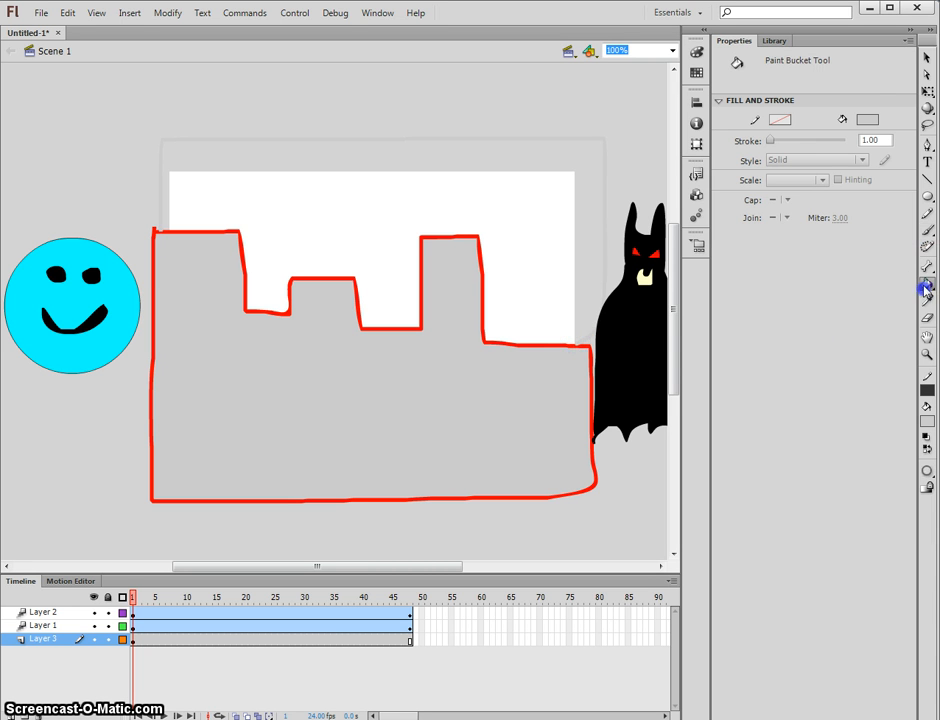
{"action": "left_click", "coordinate": [867, 120]}
{"action": "left_click", "coordinate": [751, 177]}
{"action": "left_click", "coordinate": [514, 199]}
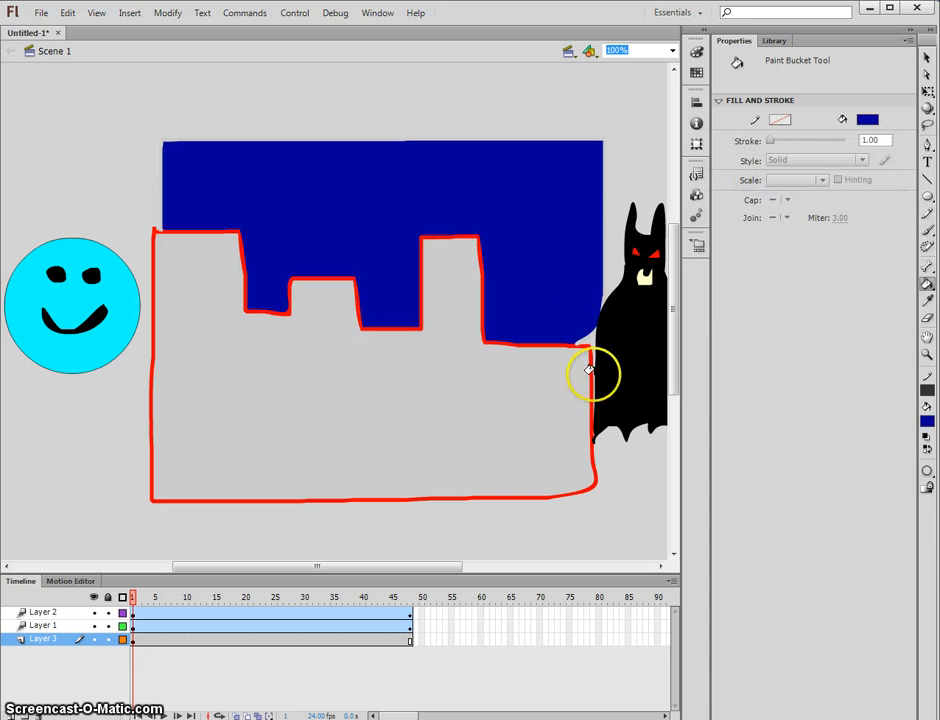
Step: Test the movie with the skyline background in a separate preview window, and close the preview
{"action": "key", "text": "ctrl+Return"}
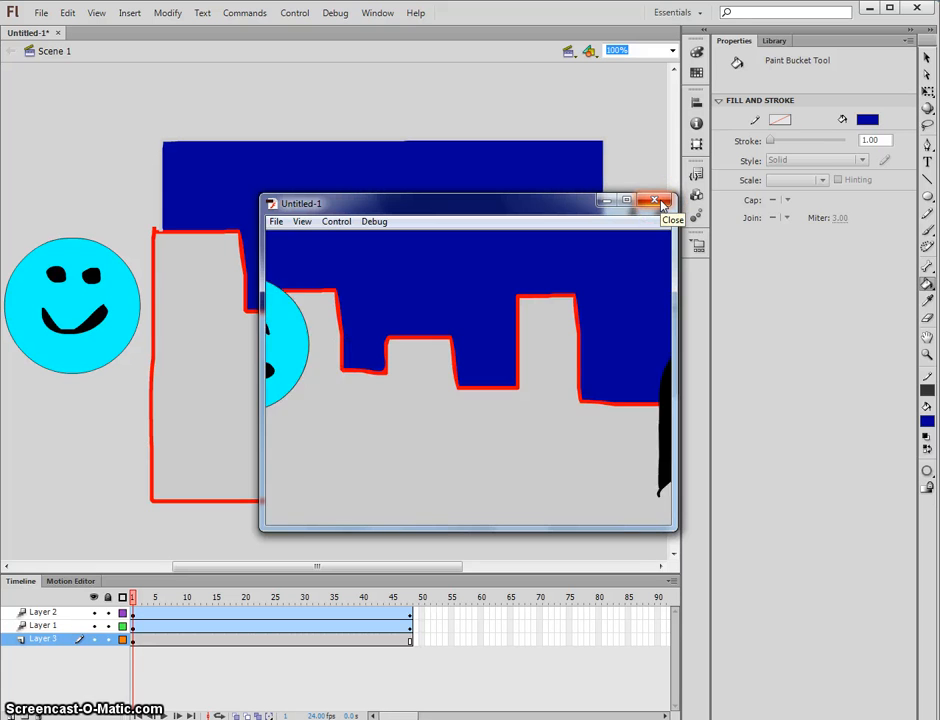
{"action": "left_click", "coordinate": [666, 205]}
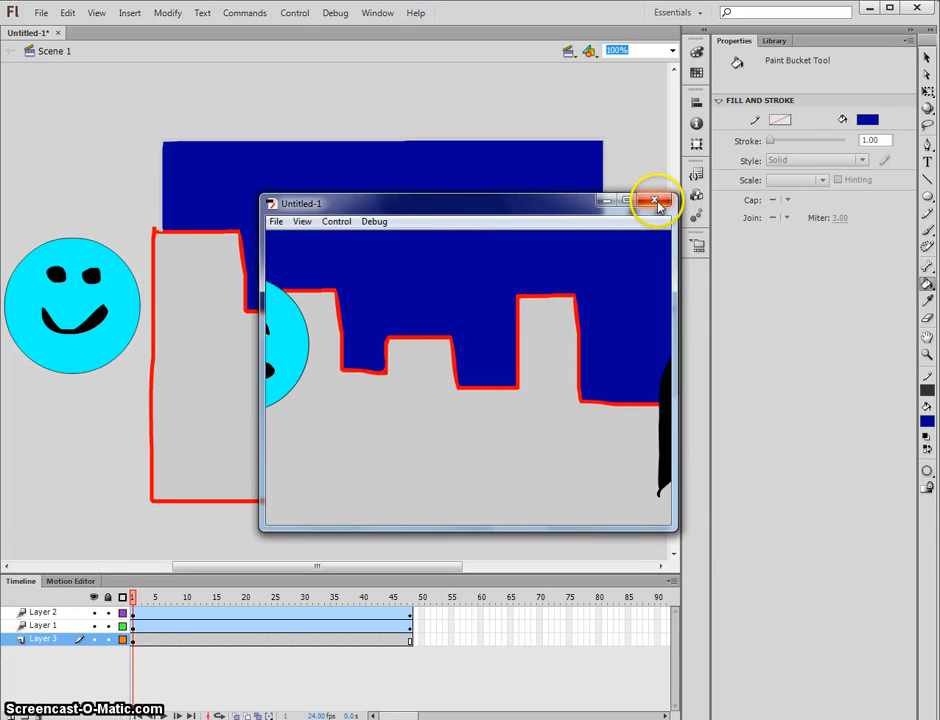
{"action": "left_click", "coordinate": [658, 205]}
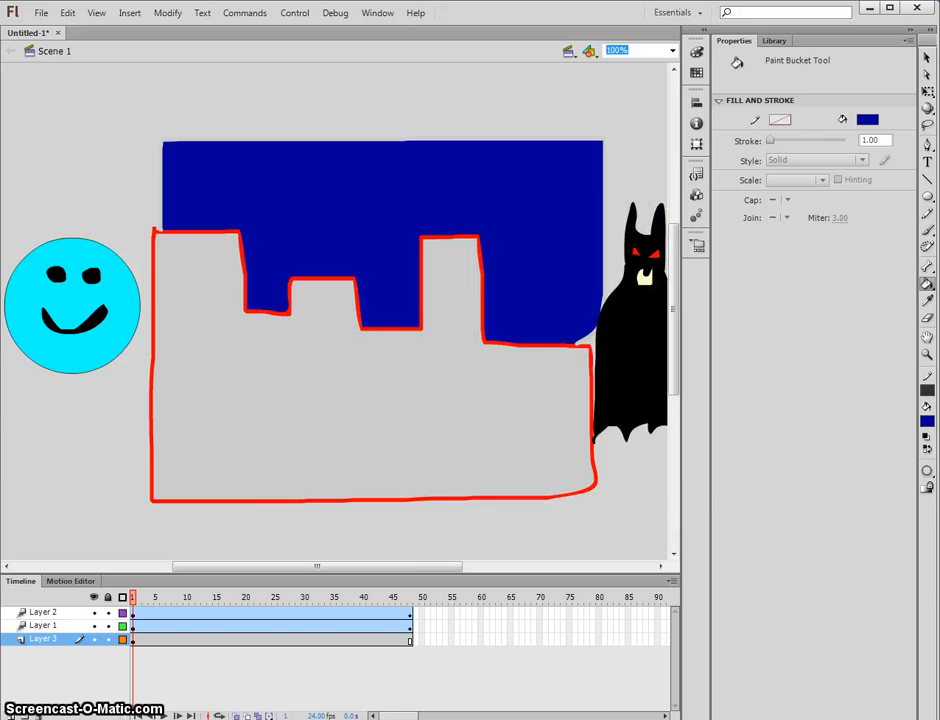